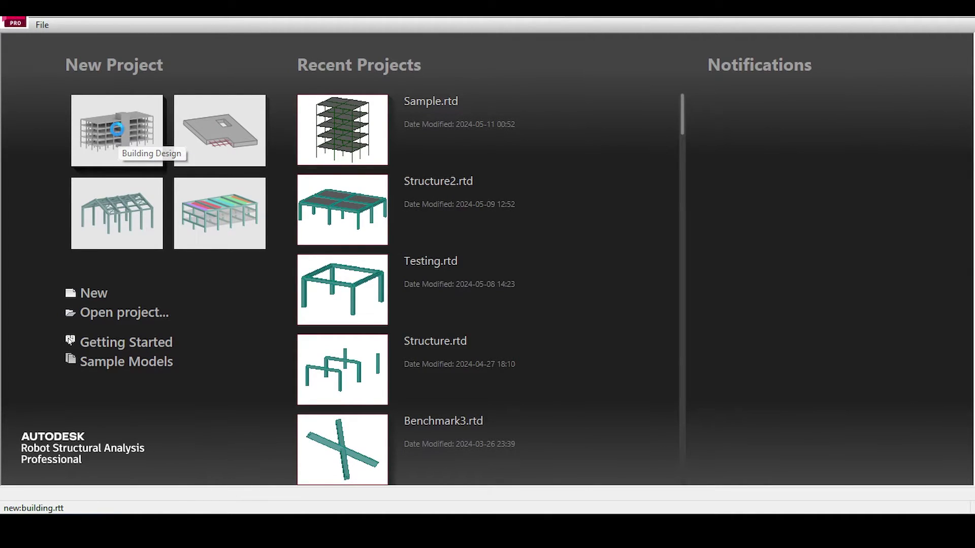
Start a new Building Design project and define Cartesian structural axes along X at 0, 5 and 10 m
{"action": "left_click", "coordinate": [118, 136]}
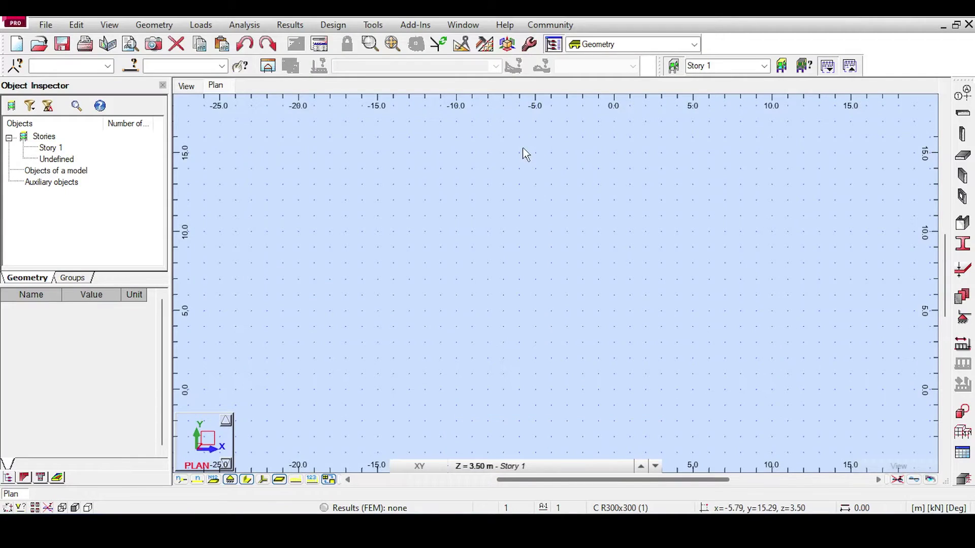
{"action": "left_click", "coordinate": [962, 94]}
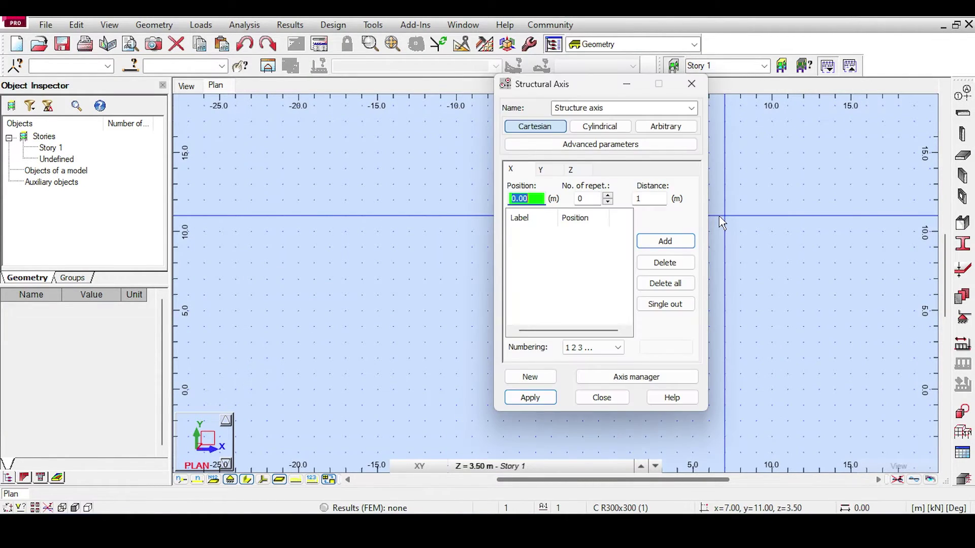
{"action": "key", "text": "Return"}
{"action": "type", "text": "5"}
{"action": "key", "text": "Return"}
{"action": "type", "text": "10"}
{"action": "key", "text": "Return"}
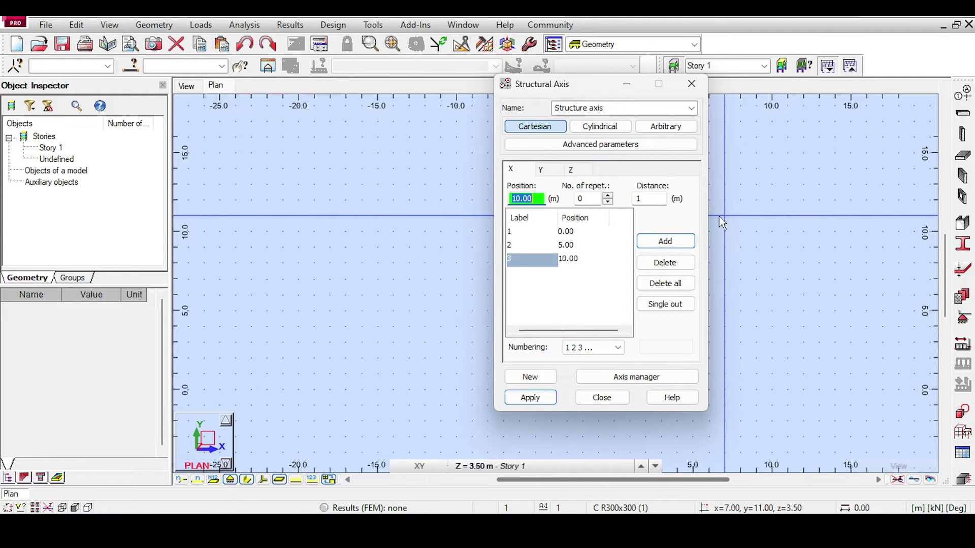
Add structural axes along Y at 0, 4 and 8 m, keep the Z stories, and apply the grid
{"action": "left_click", "coordinate": [539, 170]}
{"action": "key", "text": "Return"}
{"action": "type", "text": "4"}
{"action": "key", "text": "Return"}
{"action": "type", "text": "8"}
{"action": "key", "text": "Return"}
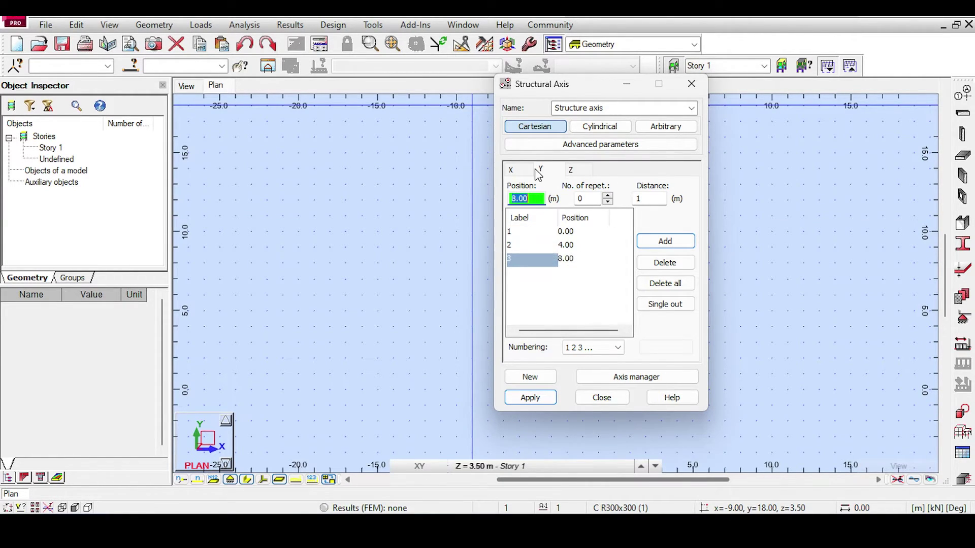
{"action": "left_click", "coordinate": [566, 173]}
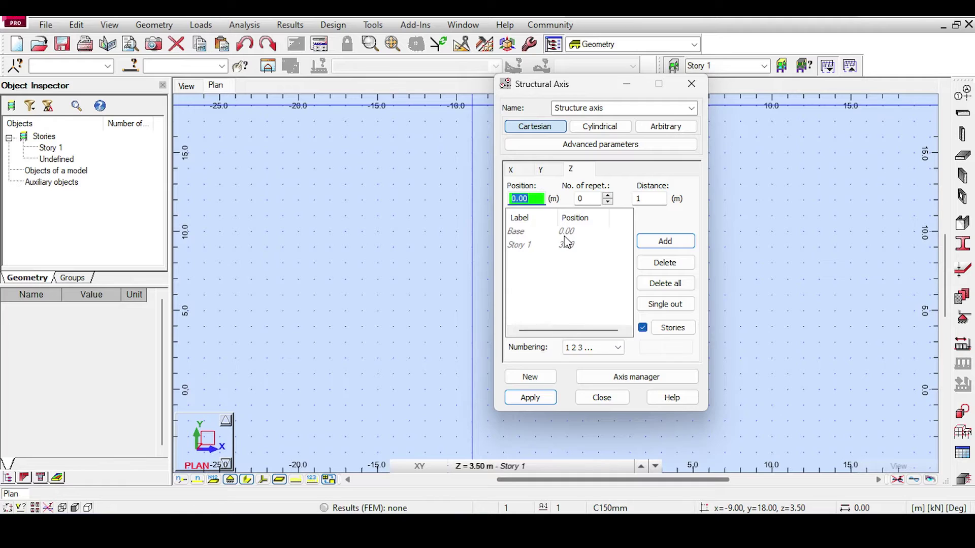
{"action": "left_click", "coordinate": [530, 398]}
{"action": "left_click", "coordinate": [613, 397]}
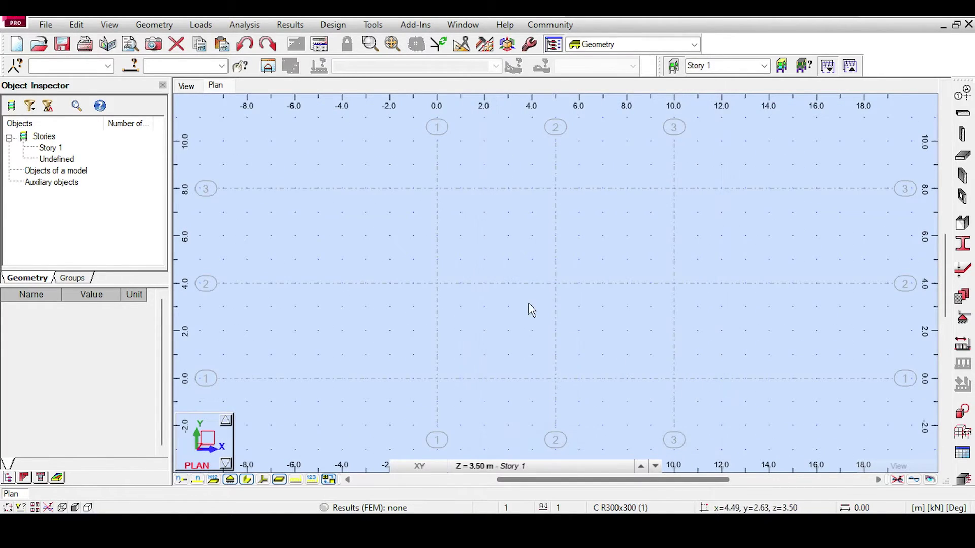
Begin defining a column in the 3D view, with RC column as section type and C 18x18 as section
{"action": "left_click", "coordinate": [186, 85]}
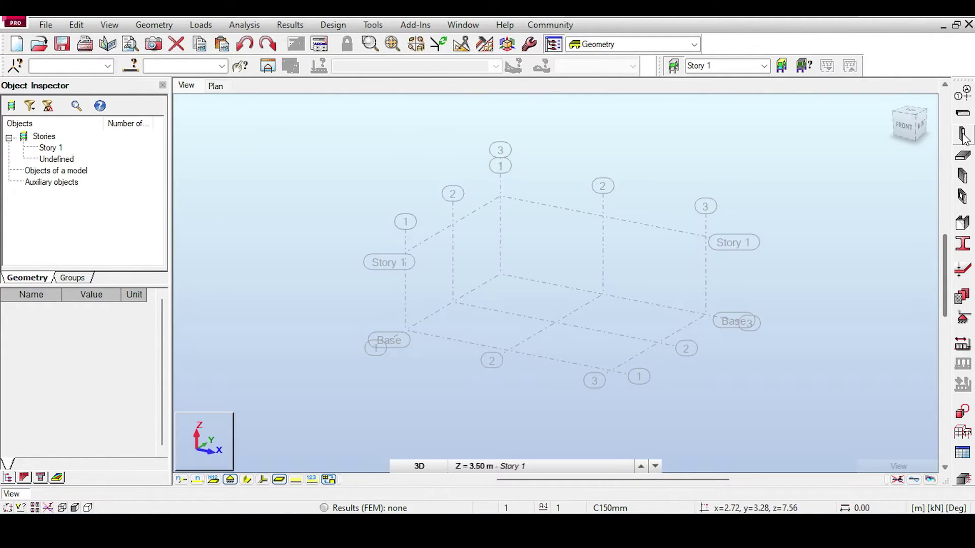
{"action": "left_click", "coordinate": [963, 135]}
{"action": "left_click", "coordinate": [883, 166]}
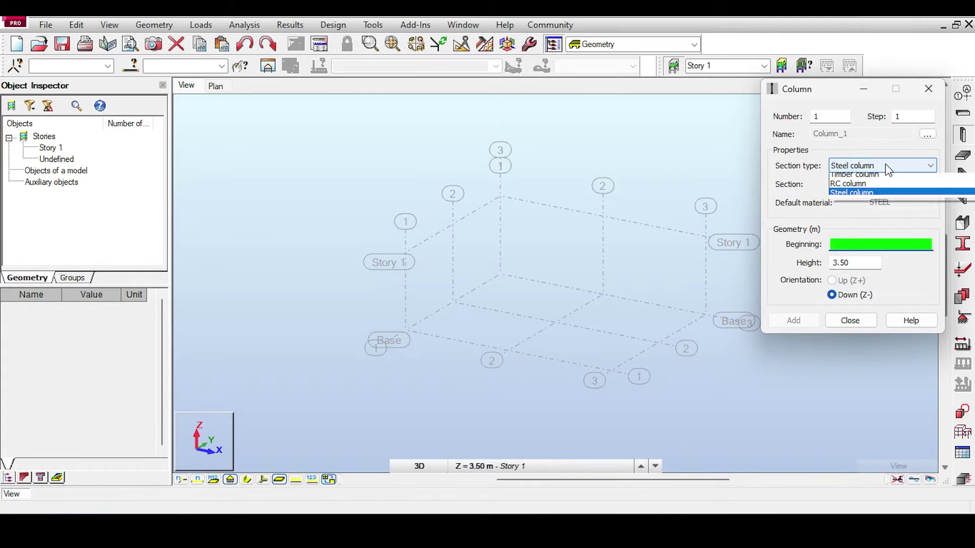
{"action": "left_click", "coordinate": [863, 188]}
{"action": "left_click", "coordinate": [856, 184]}
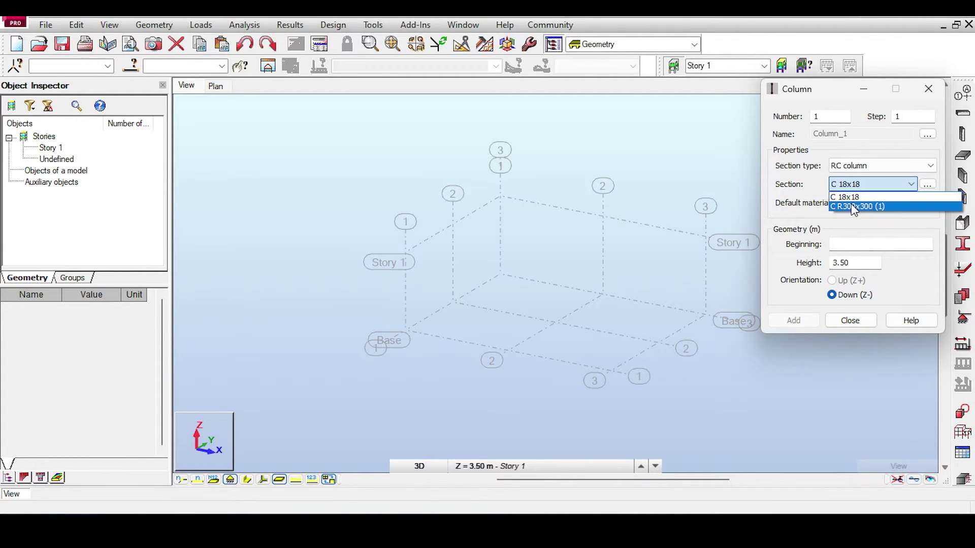
{"action": "left_click", "coordinate": [840, 197]}
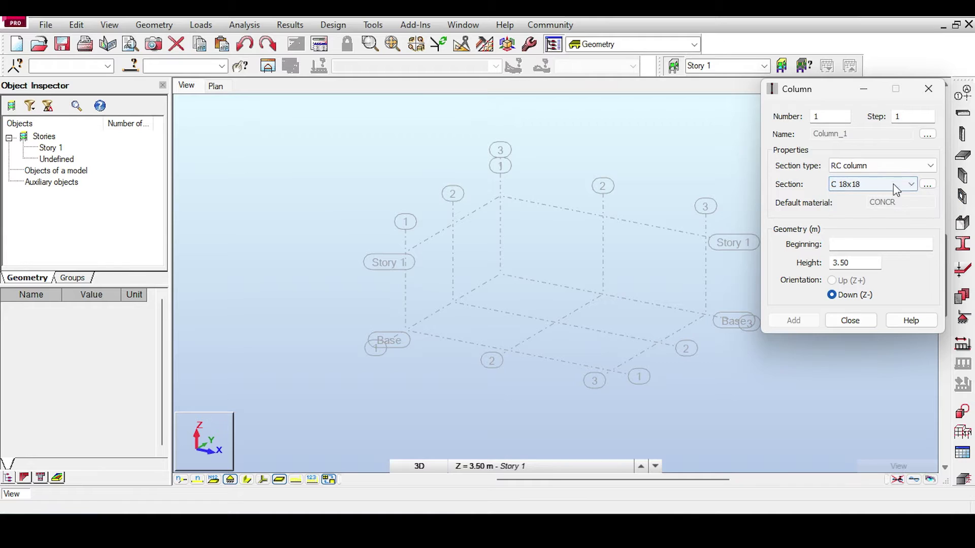
Create a rectangular RC column section C R300x500 with b 300 mm and h 500 mm
{"action": "left_click", "coordinate": [926, 185]}
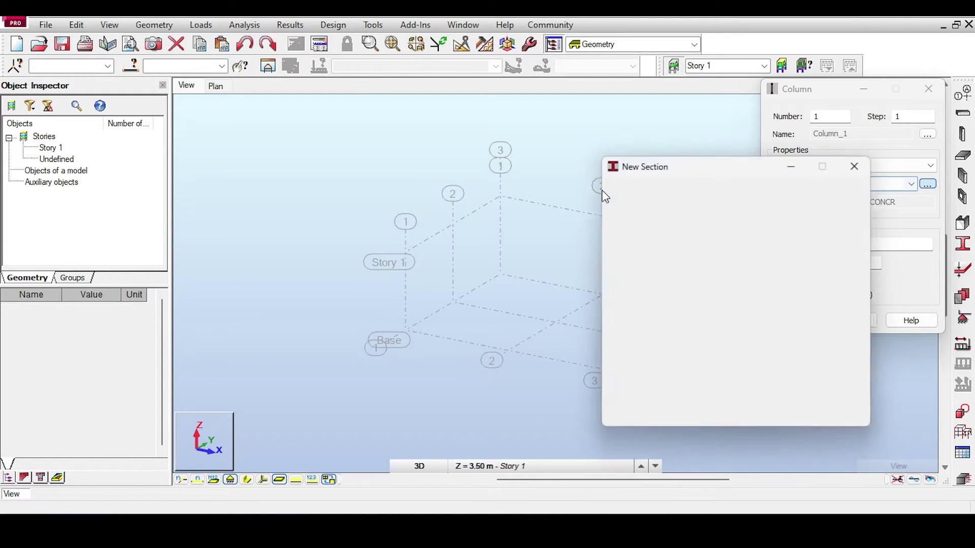
{"action": "left_click_drag", "start_coordinate": [678, 164], "coordinate": [549, 124]}
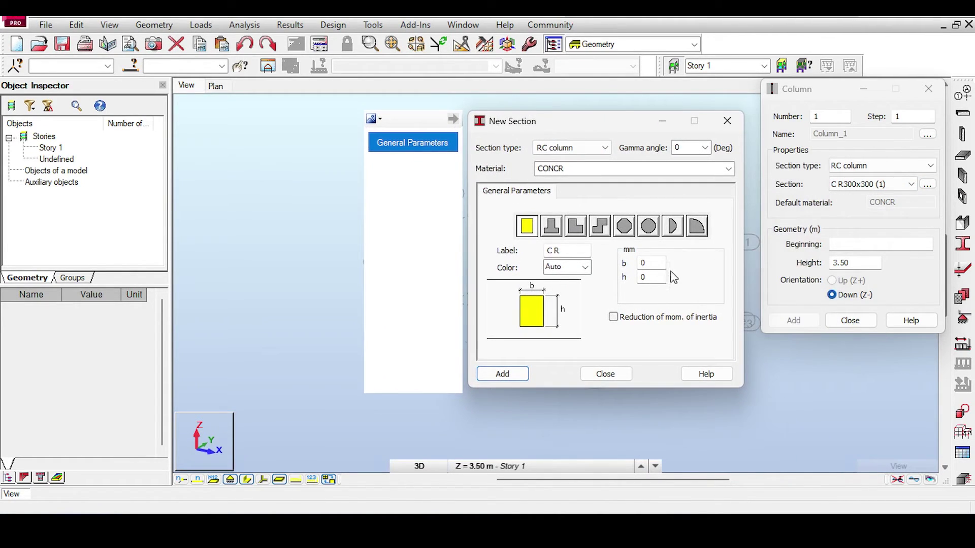
{"action": "left_click", "coordinate": [655, 263]}
{"action": "type", "text": "300"}
{"action": "key", "text": "Tab"}
{"action": "type", "text": "500"}
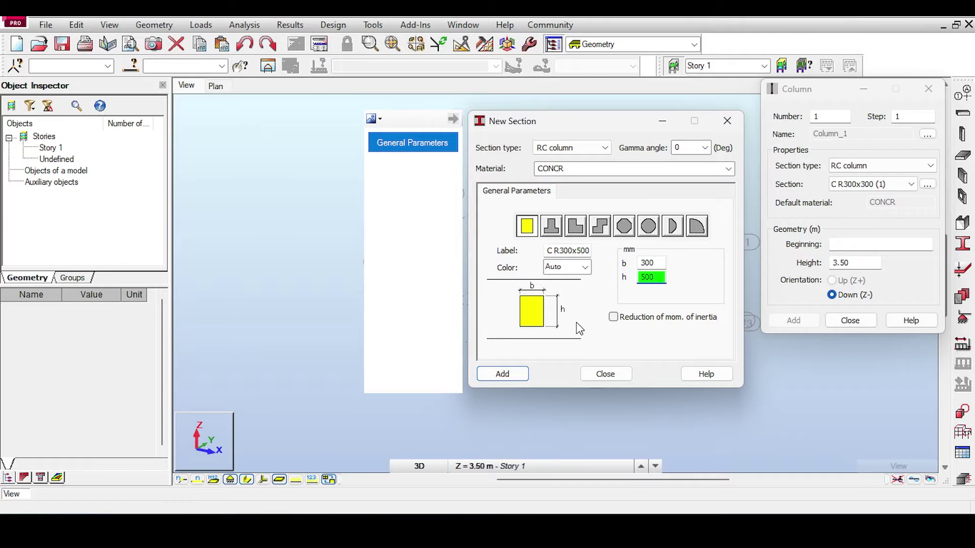
{"action": "left_click", "coordinate": [504, 374]}
Add a second rectangular RC column section C R500x300 with b 500 mm and h 300 mm
{"action": "left_click", "coordinate": [647, 262]}
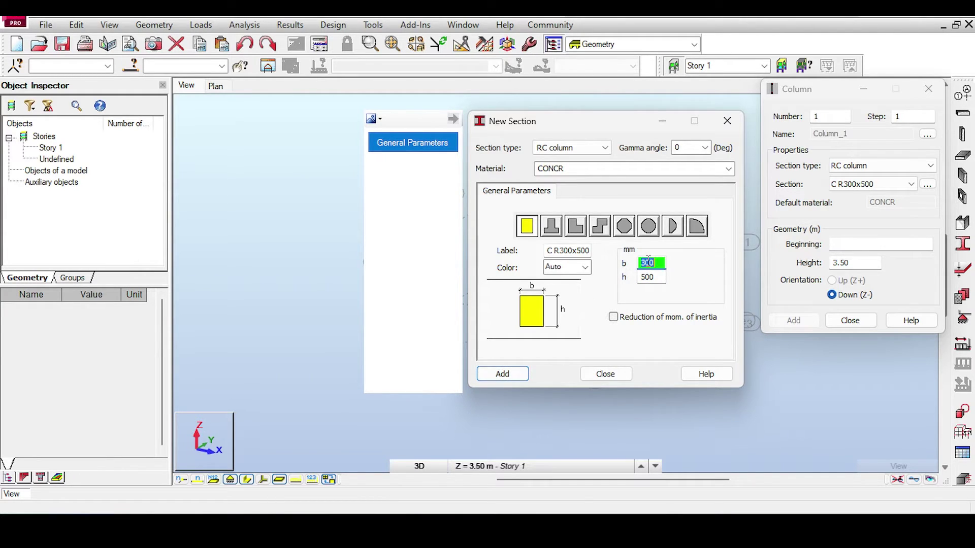
{"action": "type", "text": "500"}
{"action": "key", "text": "Tab"}
{"action": "type", "text": "3"}
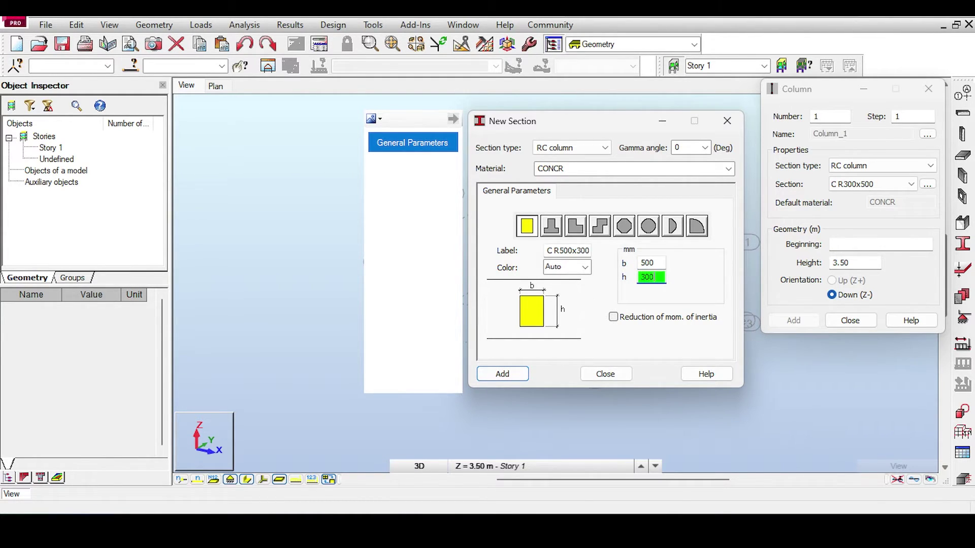
{"action": "left_click", "coordinate": [500, 374]}
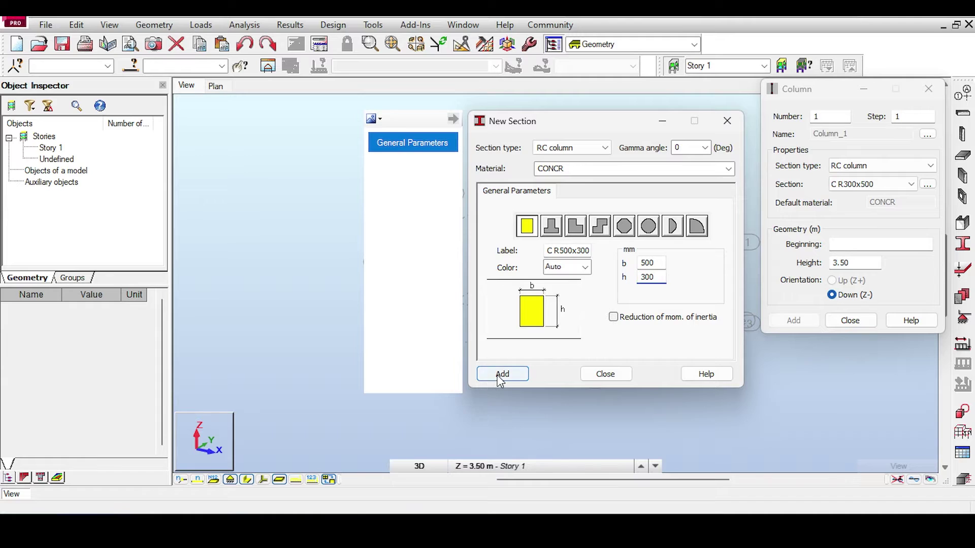
{"action": "left_click", "coordinate": [605, 374]}
Place a 3.50 m high C R300x500 column downward from Story 1 at grid point x=0, y=8
{"action": "left_click", "coordinate": [880, 185]}
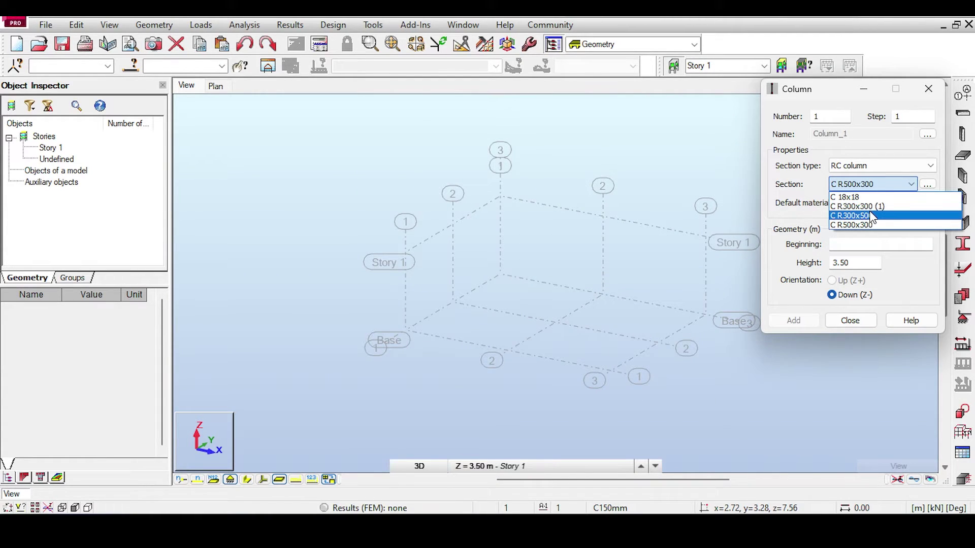
{"action": "left_click", "coordinate": [869, 206]}
{"action": "left_click", "coordinate": [855, 245]}
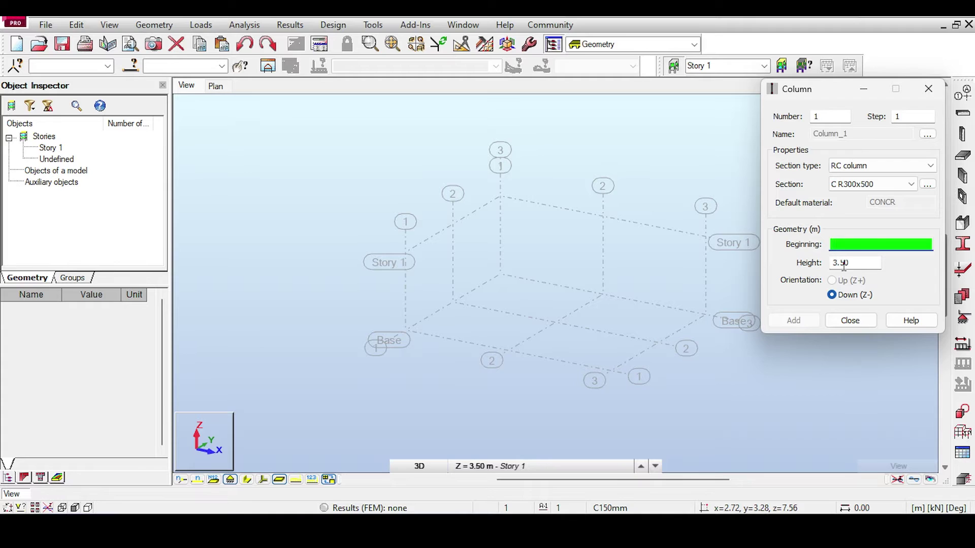
{"action": "left_click", "coordinate": [500, 196]}
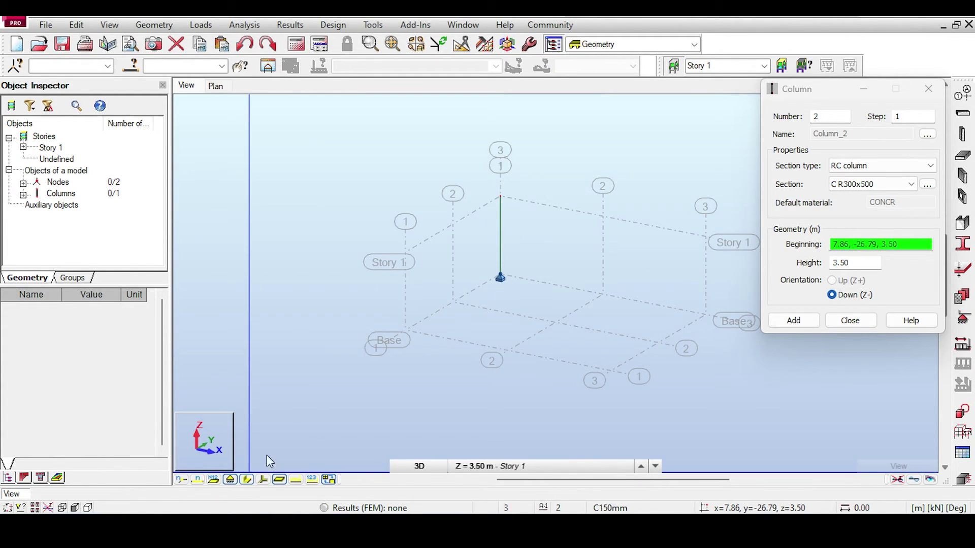
{"action": "scroll", "coordinate": [493, 187], "scroll_direction": "up", "scroll_amount": 3}
{"action": "scroll", "coordinate": [499, 178], "scroll_direction": "up", "scroll_amount": 2}
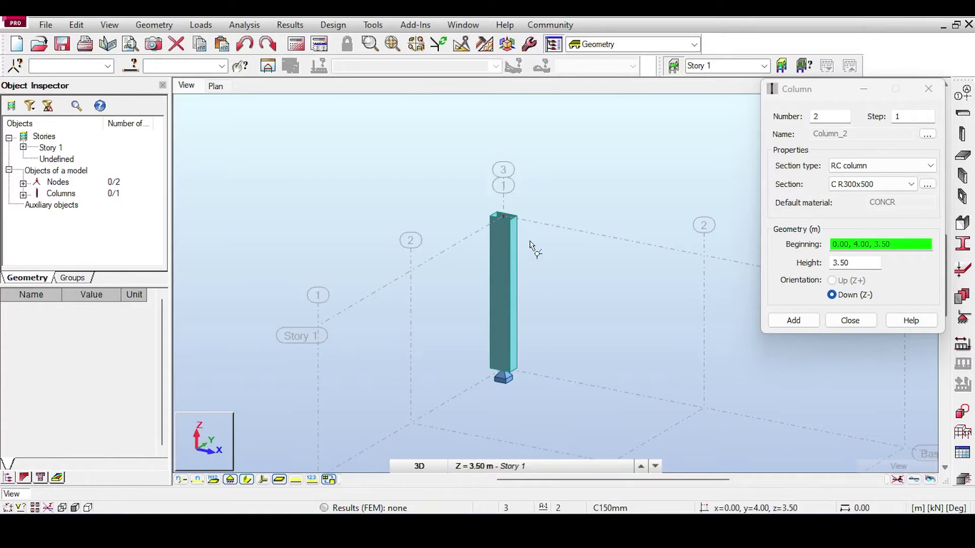
{"action": "scroll", "coordinate": [533, 243], "scroll_direction": "down", "scroll_amount": 2}
{"action": "scroll", "coordinate": [467, 227], "scroll_direction": "up", "scroll_amount": 1}
{"action": "scroll", "coordinate": [464, 222], "scroll_direction": "down", "scroll_amount": 1}
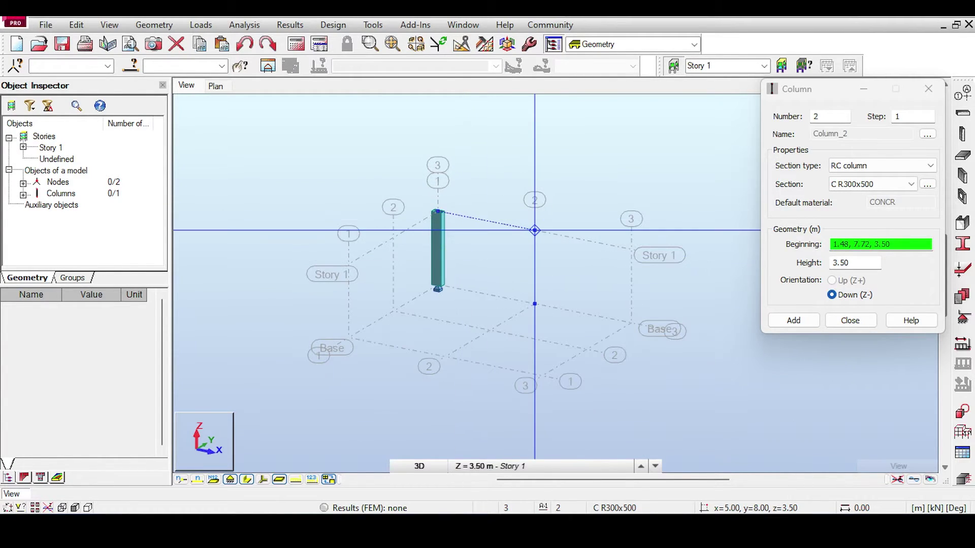
Place C R300x500 columns downward from Story 1 at the remaining eight grid intersections
{"action": "left_click", "coordinate": [534, 230]}
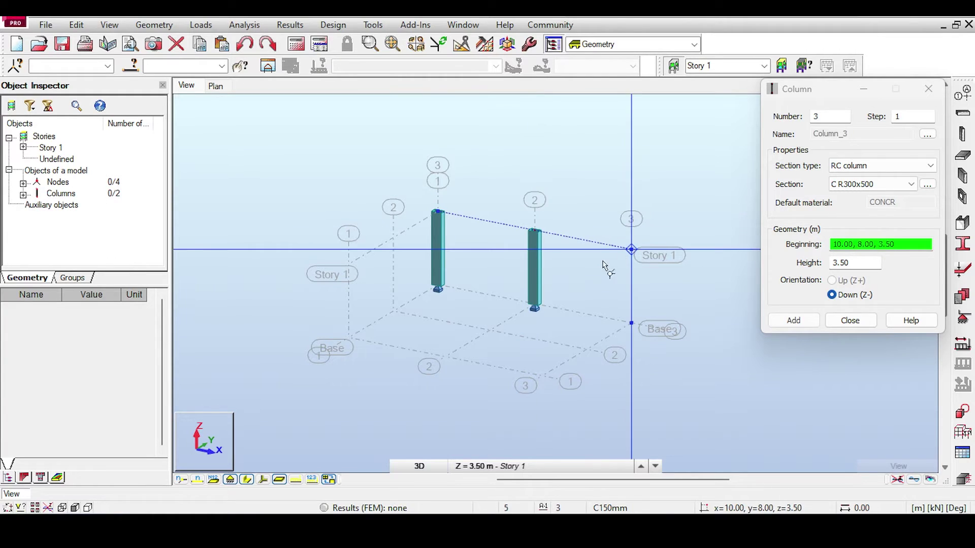
{"action": "left_click", "coordinate": [631, 249]}
{"action": "left_click", "coordinate": [586, 277]}
{"action": "left_click", "coordinate": [490, 257]}
{"action": "left_click", "coordinate": [393, 237]}
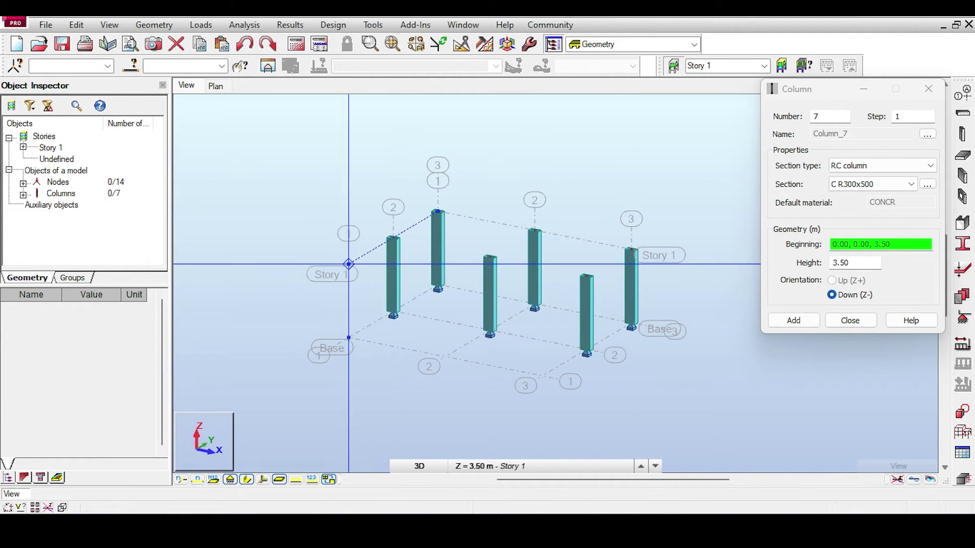
{"action": "left_click", "coordinate": [348, 264]}
{"action": "left_click", "coordinate": [444, 283]}
{"action": "left_click", "coordinate": [850, 320]}
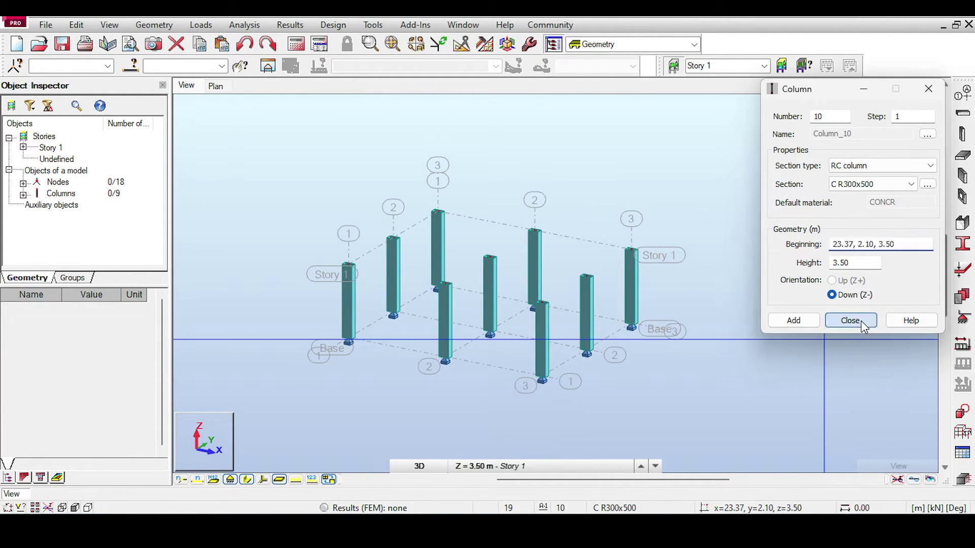
Delete the two opposite corner columns at x=0, y=8 and x=10, y=0
{"action": "left_click", "coordinate": [914, 116]}
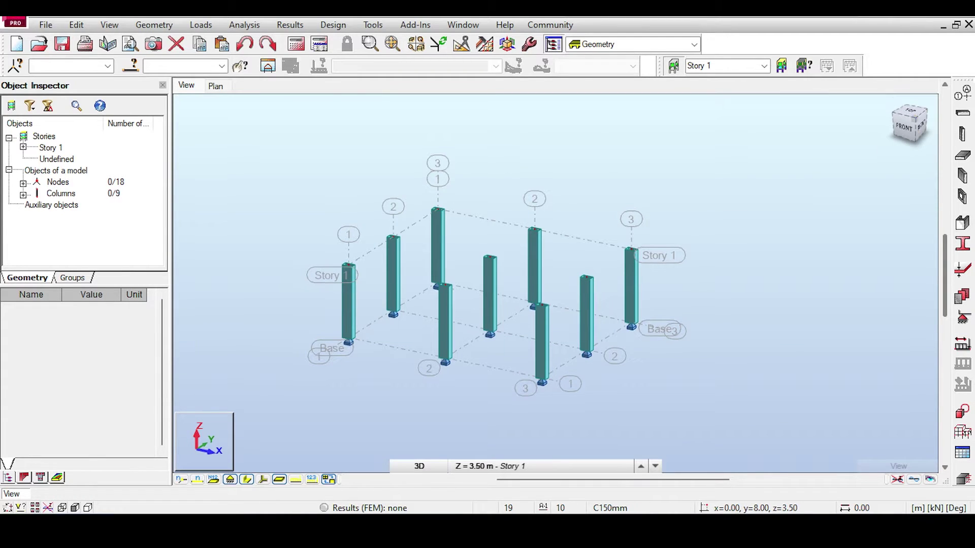
{"action": "left_click_drag", "start_coordinate": [426, 134], "coordinate": [477, 227]}
{"action": "key", "text": "Delete"}
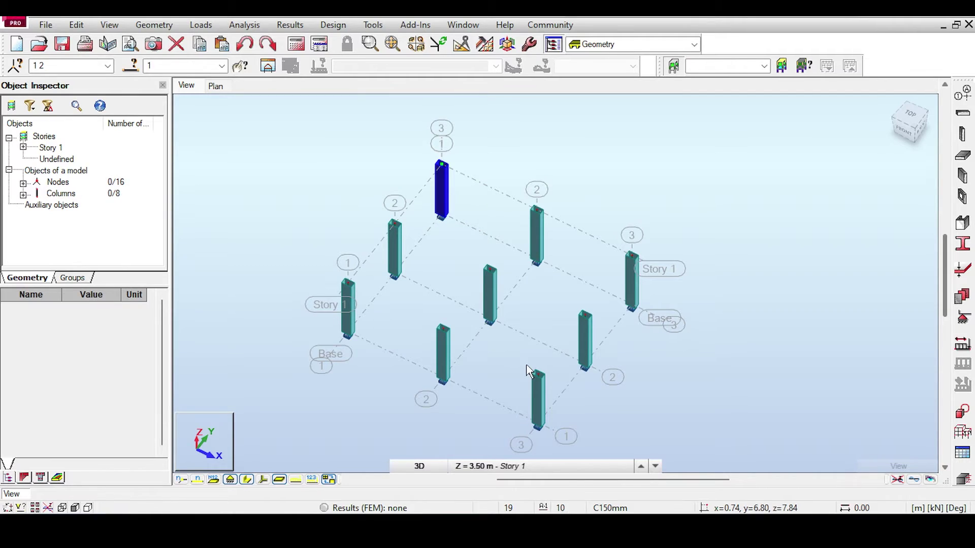
{"action": "left_click_drag", "start_coordinate": [519, 358], "coordinate": [555, 436]}
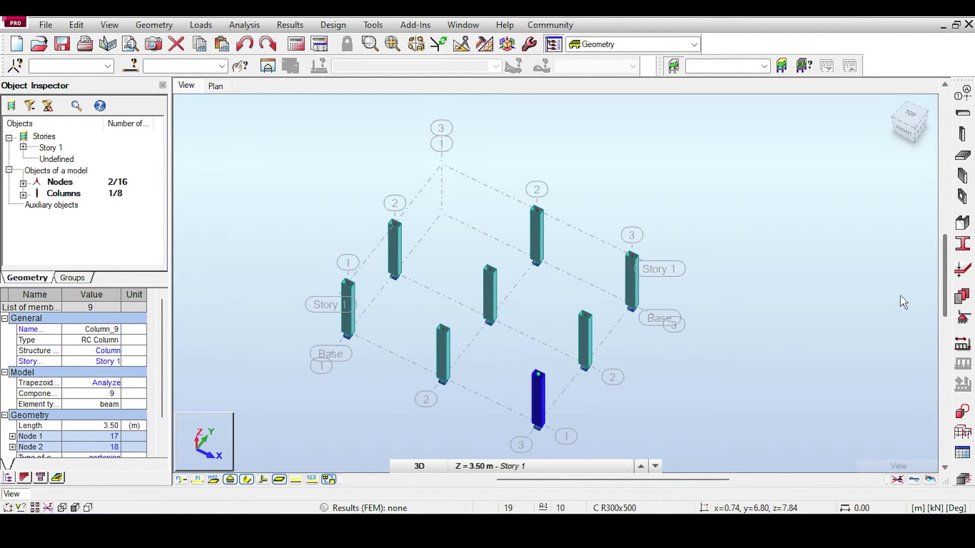
{"action": "key", "text": "Delete"}
Place 3.50 m high C R500x300 columns downward from Story 1 at the two empty corners (x=0, y=8 and x=10, y=0)
{"action": "left_click", "coordinate": [967, 127]}
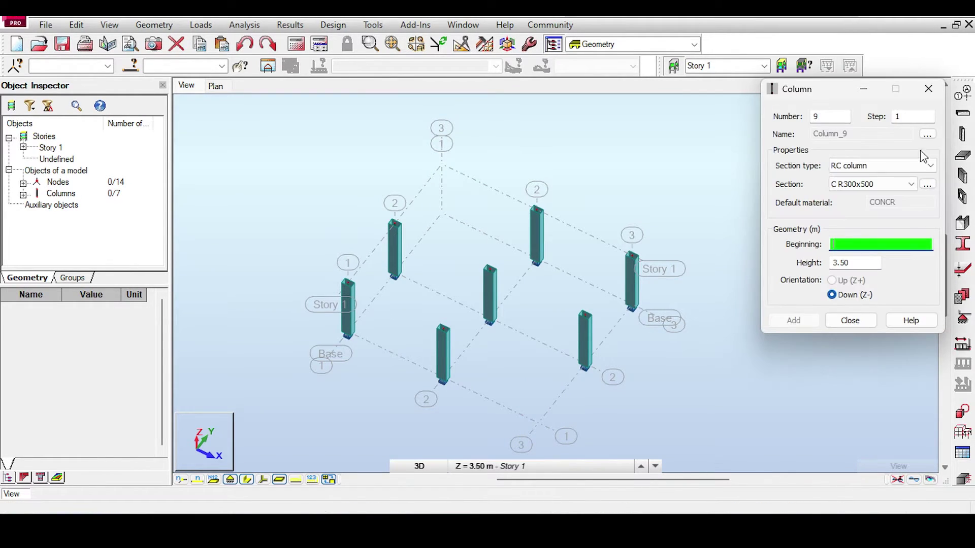
{"action": "left_click", "coordinate": [857, 182]}
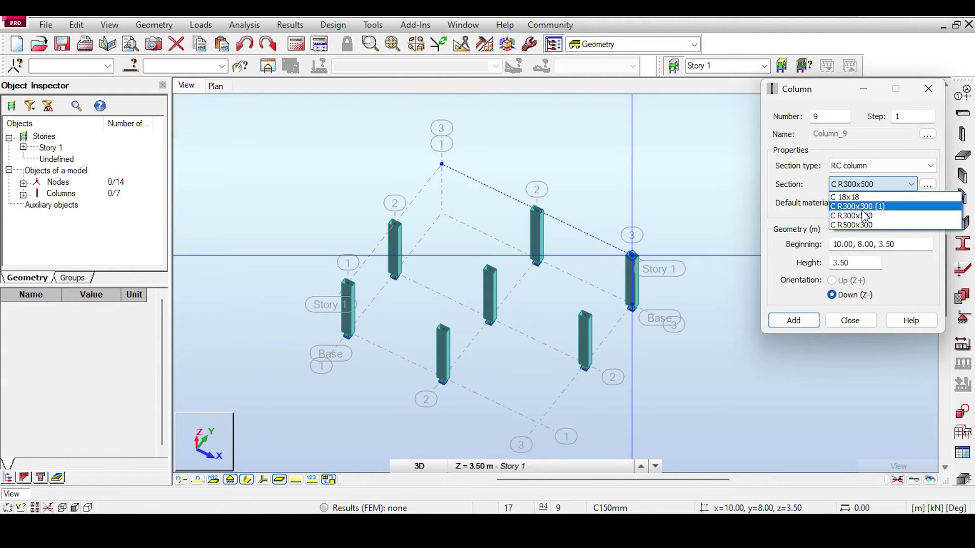
{"action": "left_click", "coordinate": [851, 227]}
{"action": "left_click", "coordinate": [858, 244]}
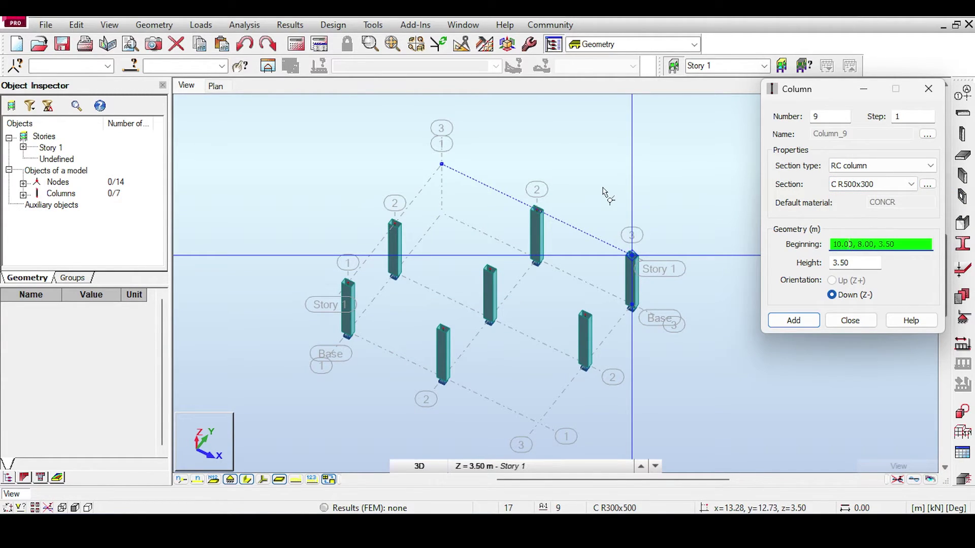
{"action": "left_click", "coordinate": [442, 164]}
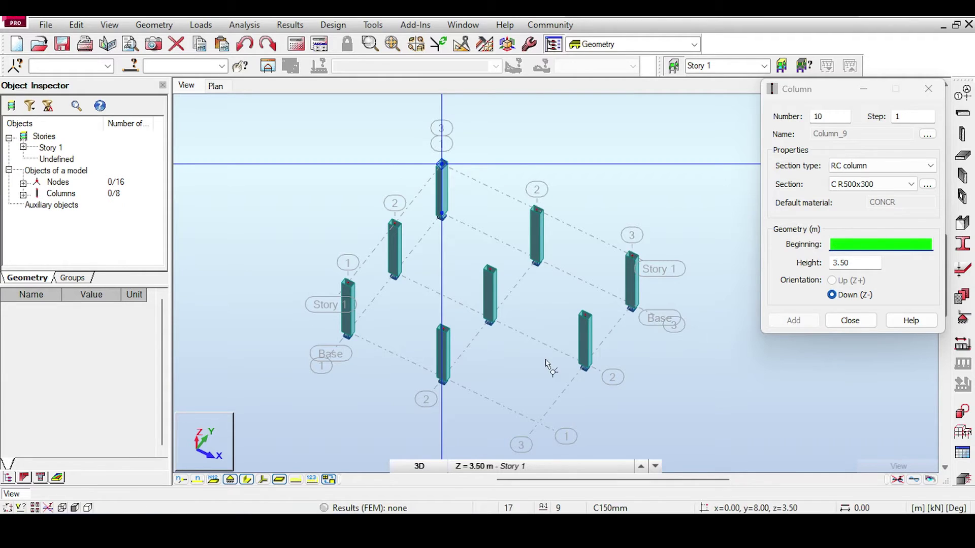
{"action": "left_click", "coordinate": [538, 374]}
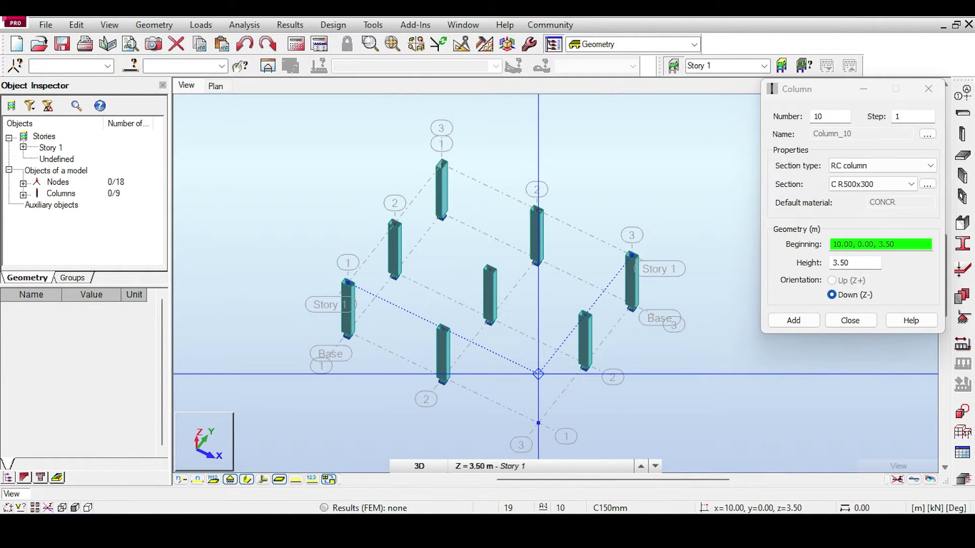
{"action": "left_click", "coordinate": [849, 320]}
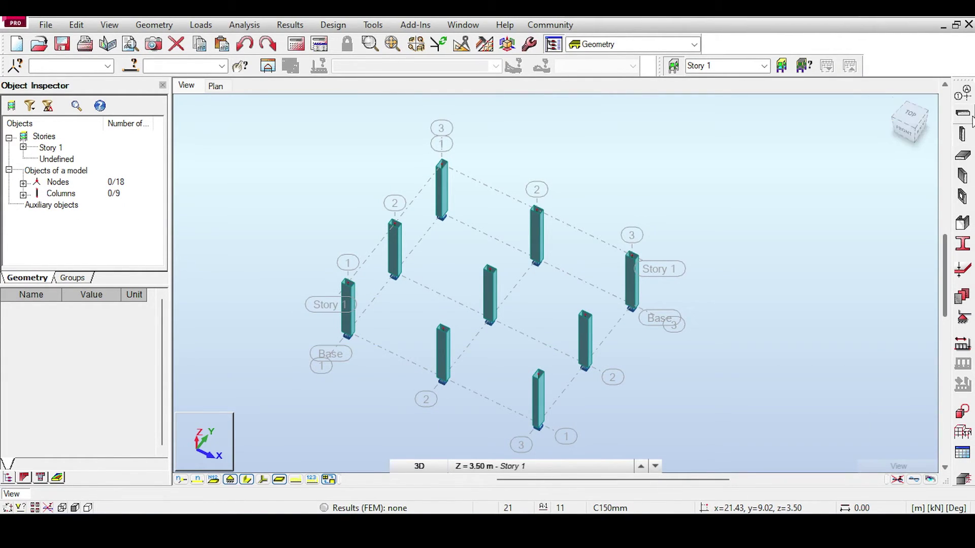
Start a new beam definition with the section type set to RC beam
{"action": "left_click", "coordinate": [967, 117]}
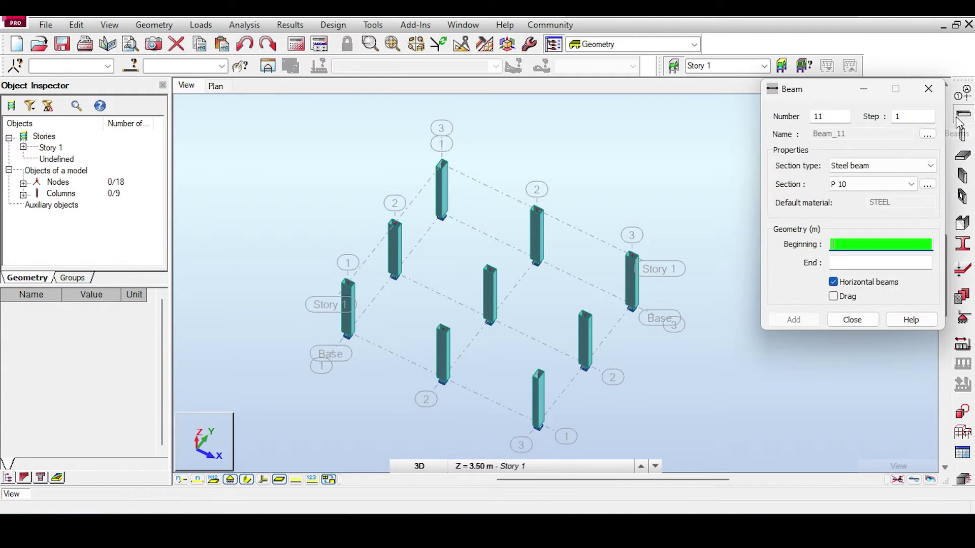
{"action": "left_click", "coordinate": [868, 165]}
{"action": "left_click", "coordinate": [868, 188]}
{"action": "left_click", "coordinate": [873, 185]}
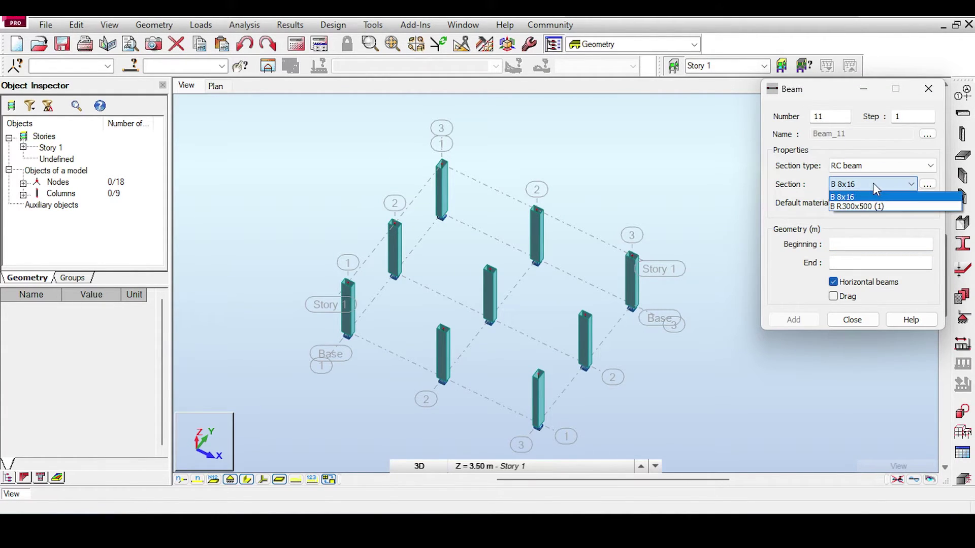
{"action": "left_click", "coordinate": [855, 207]}
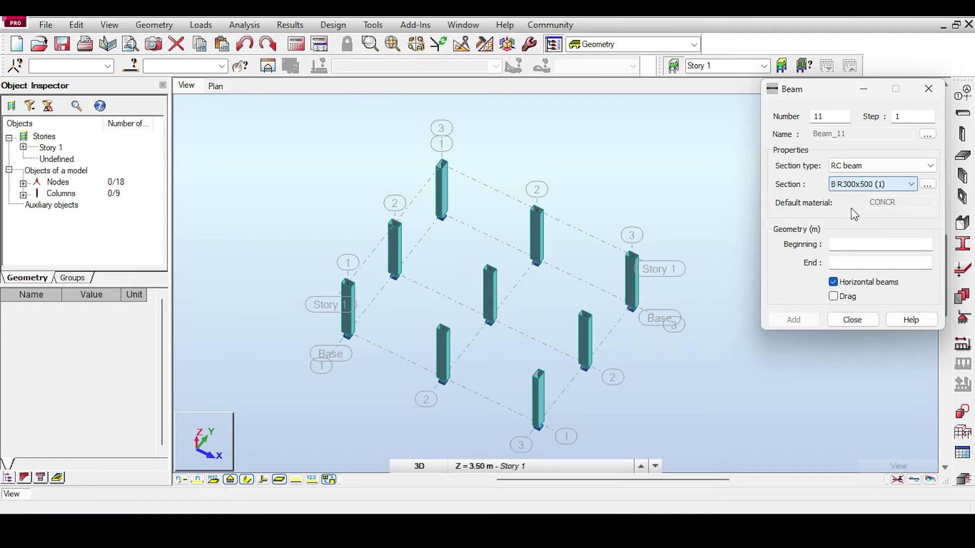
{"action": "left_click", "coordinate": [926, 185]}
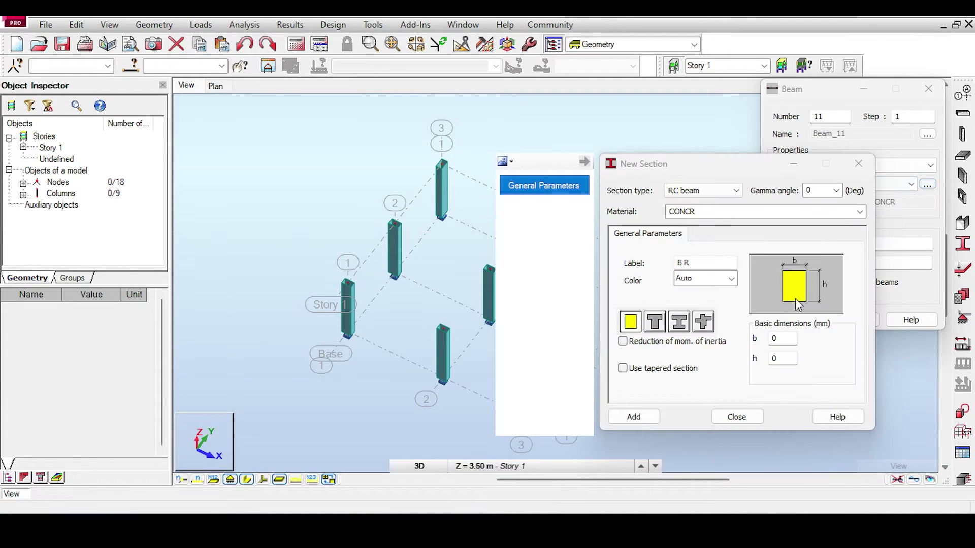
{"action": "left_click", "coordinate": [857, 164]}
{"action": "left_click", "coordinate": [863, 184]}
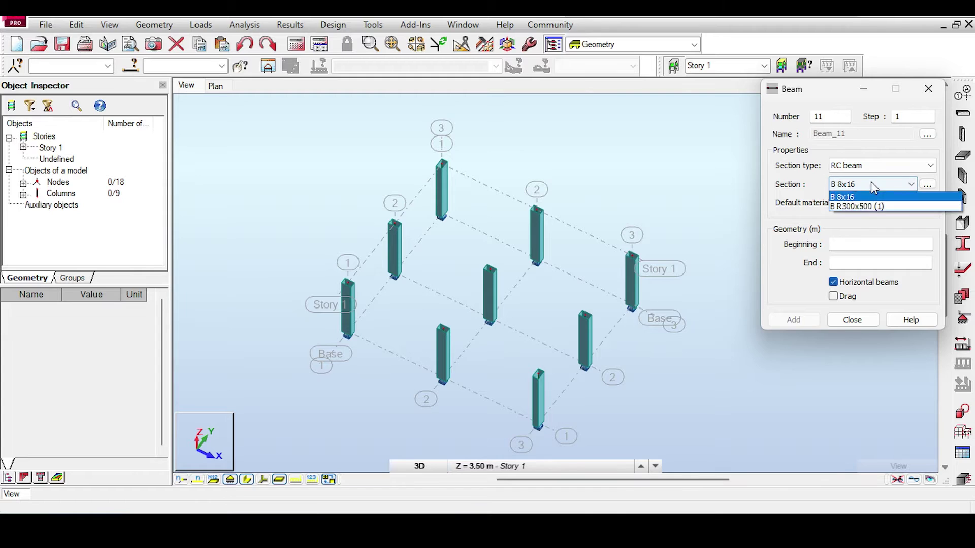
{"action": "left_click", "coordinate": [873, 205]}
Define a rectangular RC beam section in CONCR, 300 mm wide and 500 mm high, labelled B R300x500
{"action": "left_click", "coordinate": [926, 185]}
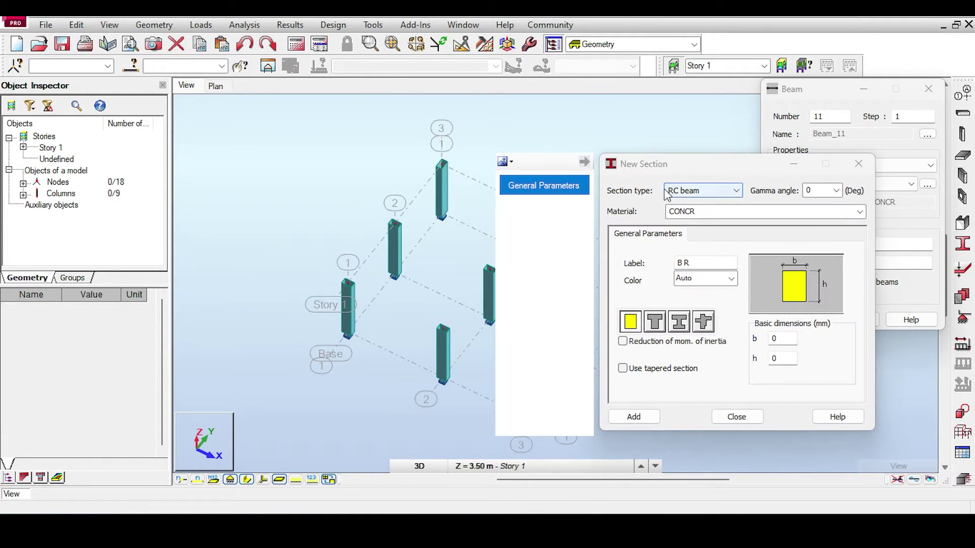
{"action": "double_click", "coordinate": [784, 338]}
{"action": "type", "text": "30"}
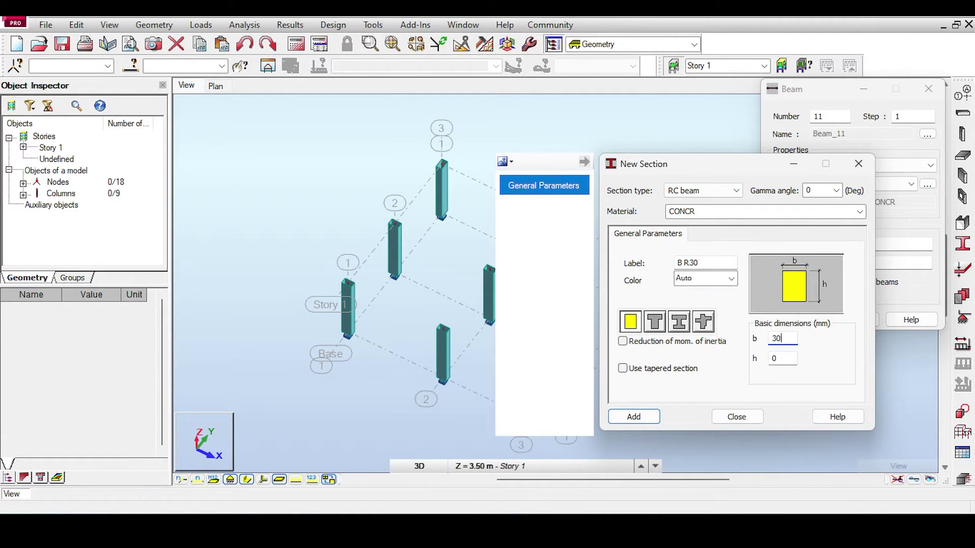
{"action": "type", "text": "0"}
{"action": "key", "text": "Tab"}
{"action": "type", "text": "5"}
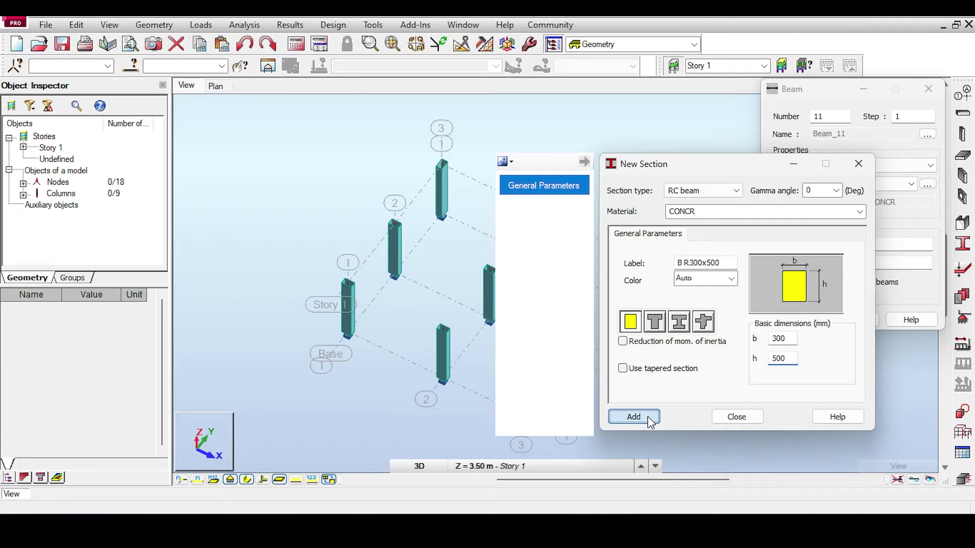
{"action": "left_click", "coordinate": [647, 416]}
Draw a continuous chain of B R300x500 beams with the Drag option around the frame's perimeter, from column top to column top at Story 1
{"action": "left_click", "coordinate": [869, 244]}
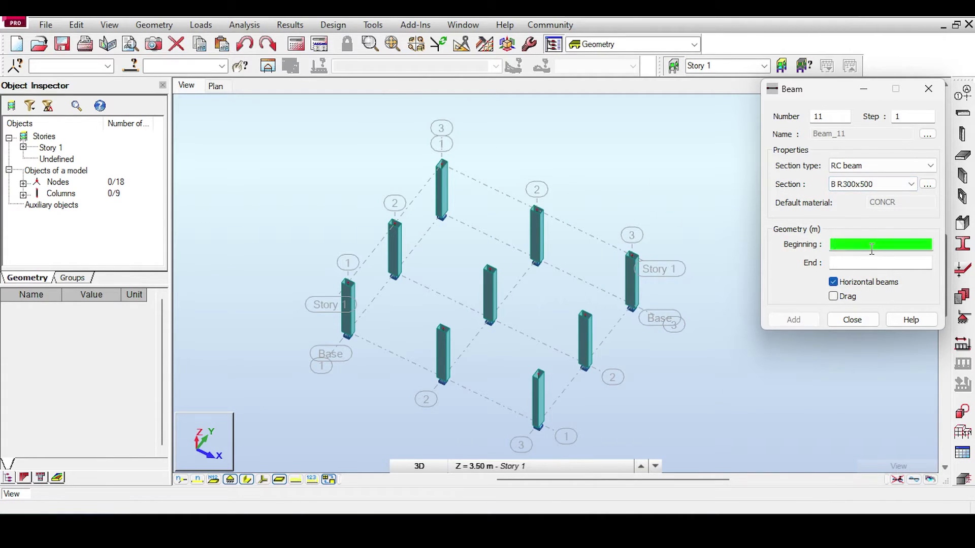
{"action": "left_click", "coordinate": [833, 296]}
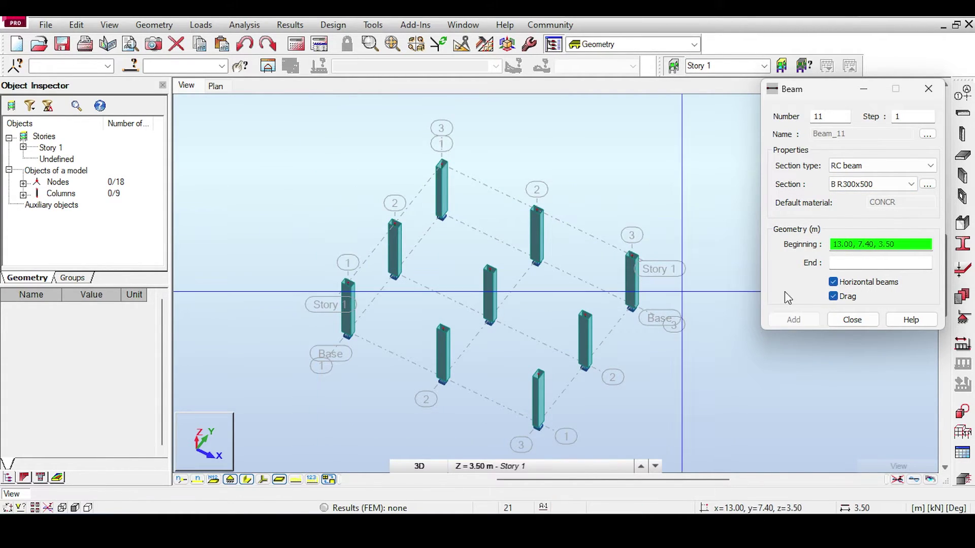
{"action": "left_click", "coordinate": [357, 287]}
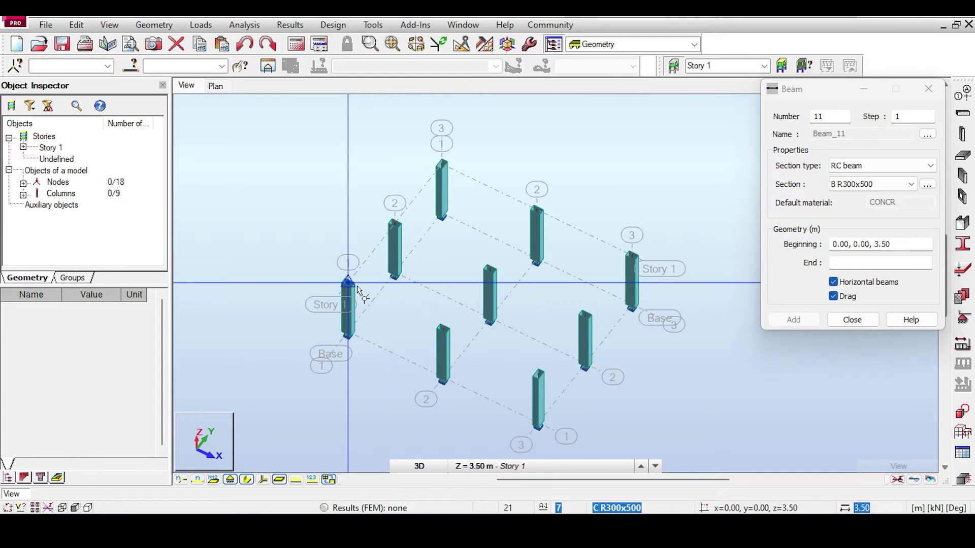
{"action": "left_click", "coordinate": [395, 223]}
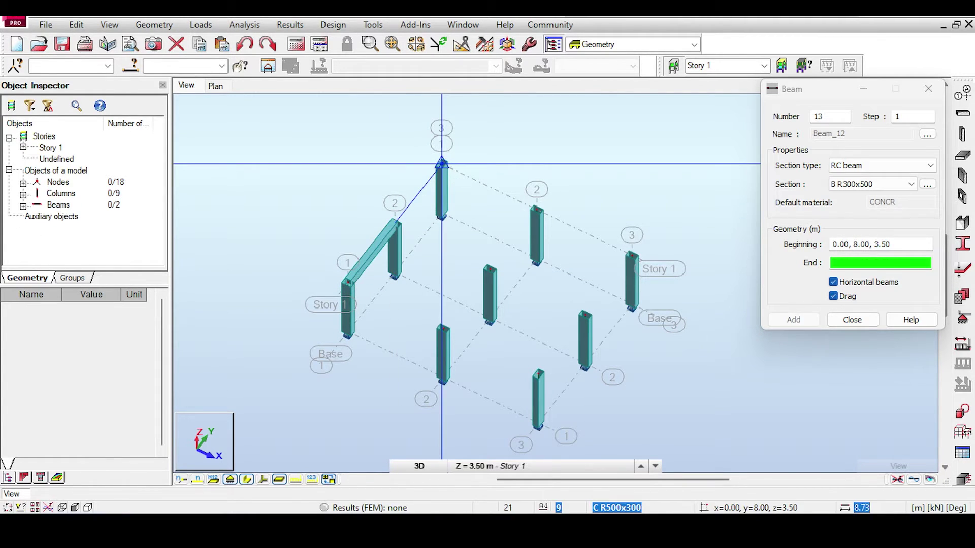
{"action": "left_click", "coordinate": [442, 163]}
{"action": "left_click", "coordinate": [537, 208]}
{"action": "left_click", "coordinate": [632, 253]}
{"action": "left_click", "coordinate": [585, 313]}
{"action": "left_click", "coordinate": [538, 375]}
{"action": "left_click", "coordinate": [443, 327]}
{"action": "left_click", "coordinate": [348, 281]}
Add B R300x500 beams along both interior grid lines, joining the central column top to the four mid-side columns
{"action": "left_click", "coordinate": [396, 223]}
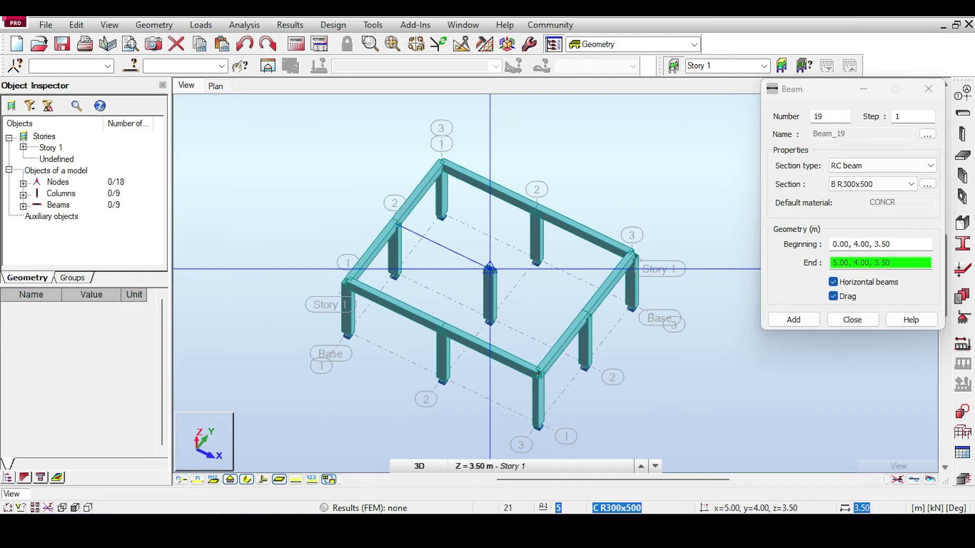
{"action": "left_click", "coordinate": [490, 267]}
{"action": "left_click", "coordinate": [585, 310]}
{"action": "left_click", "coordinate": [443, 327]}
{"action": "left_click", "coordinate": [489, 267]}
{"action": "left_click", "coordinate": [536, 208]}
{"action": "key", "text": "Escape"}
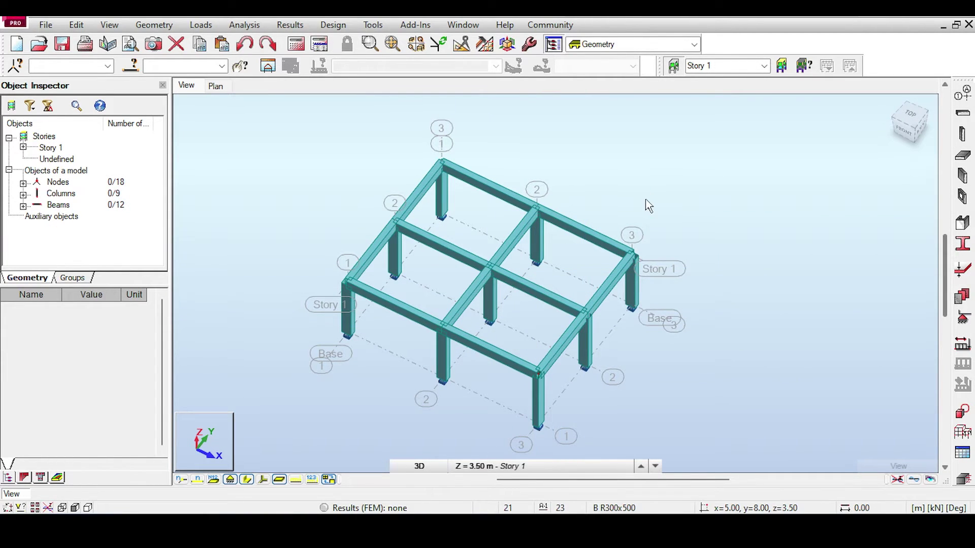
Add a horizontal rectangular floor over the full 10 by 8 m frame at Story 1, with thickness C150mm and the Shell model
{"action": "scroll", "coordinate": [646, 207], "scroll_direction": "down", "scroll_amount": 2}
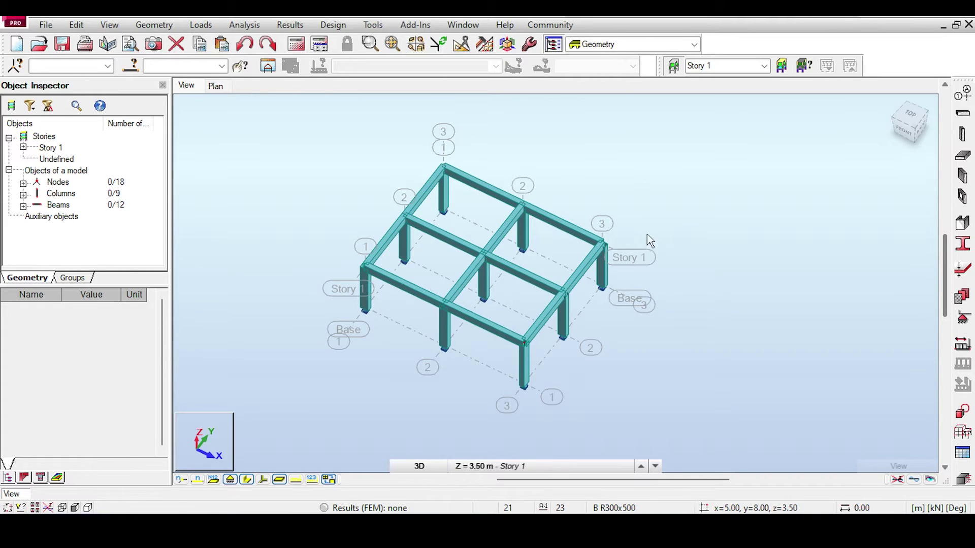
{"action": "left_click", "coordinate": [968, 152]}
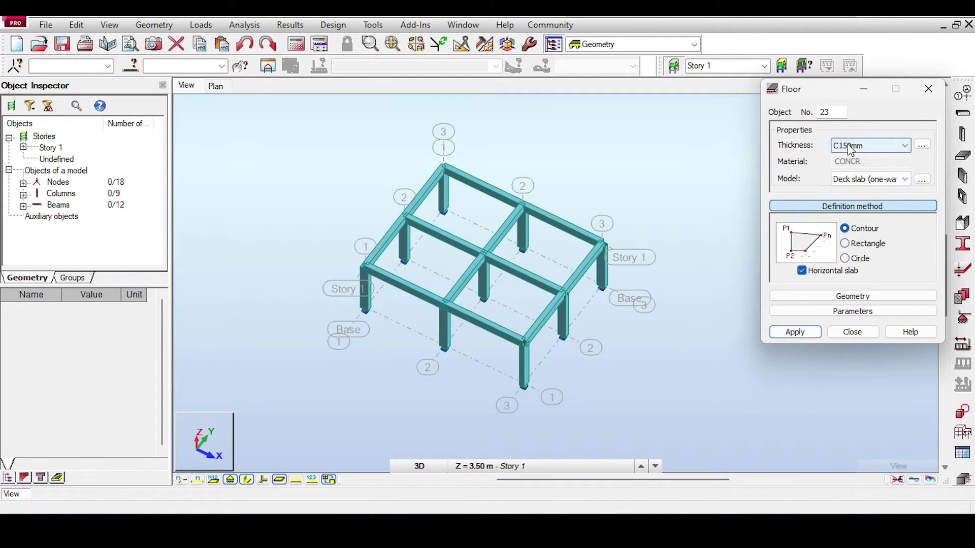
{"action": "left_click", "coordinate": [921, 145]}
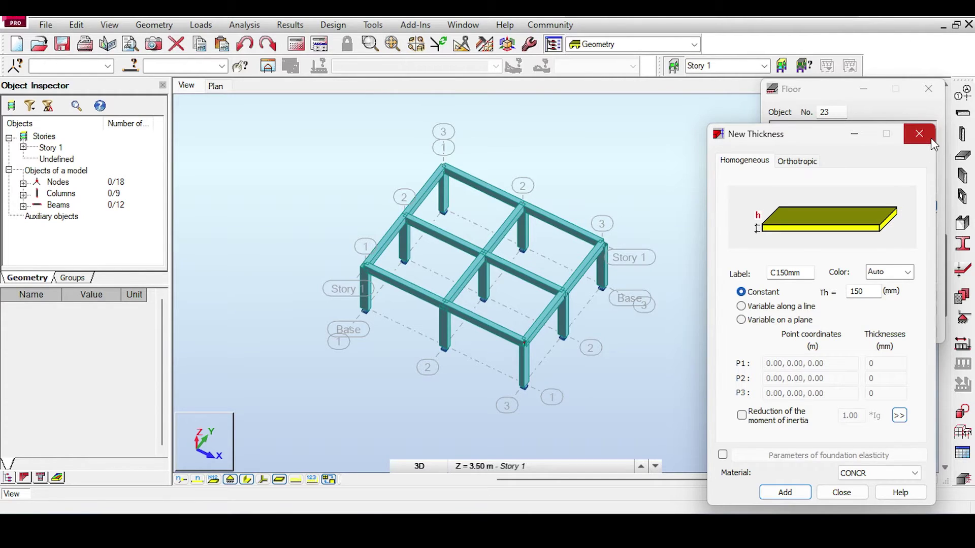
{"action": "left_click", "coordinate": [929, 136]}
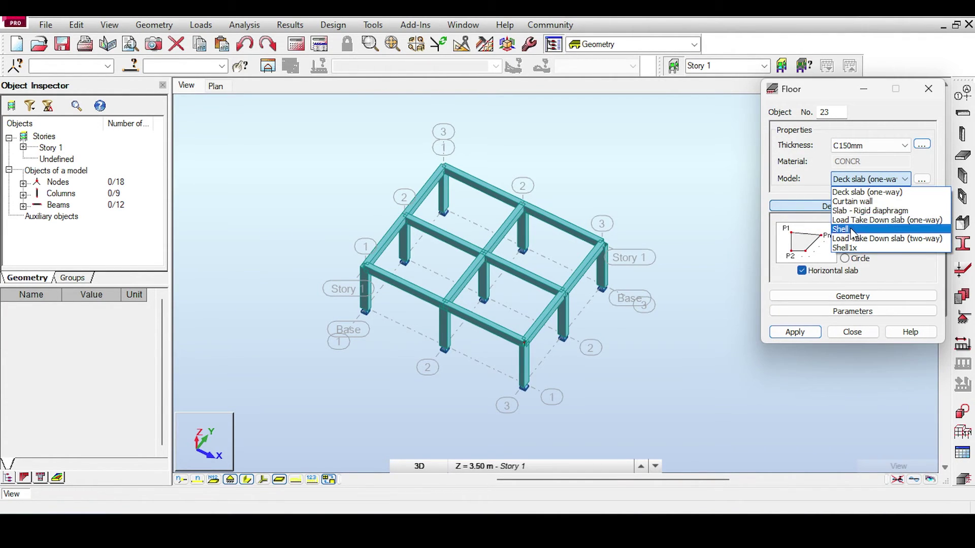
{"action": "left_click", "coordinate": [858, 229]}
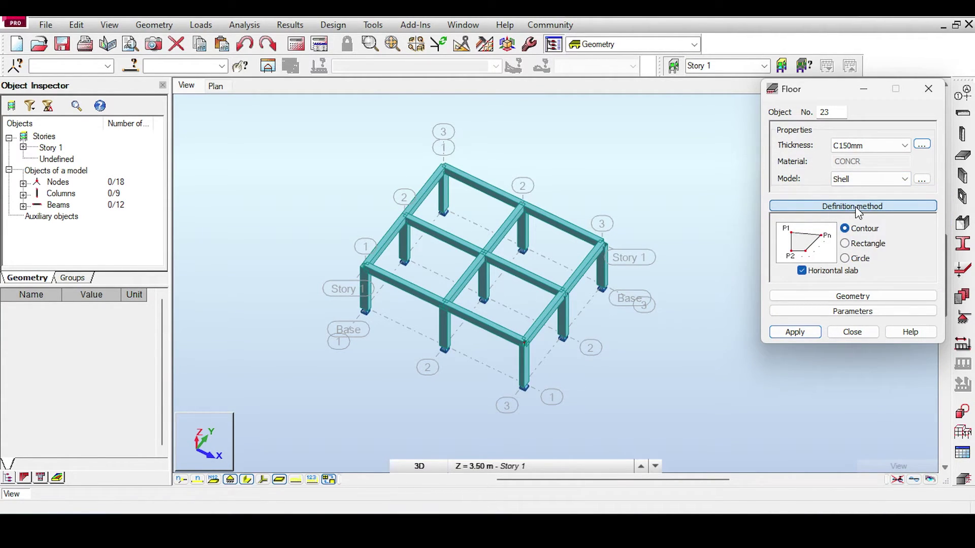
{"action": "left_click", "coordinate": [855, 245]}
{"action": "left_click", "coordinate": [525, 343]}
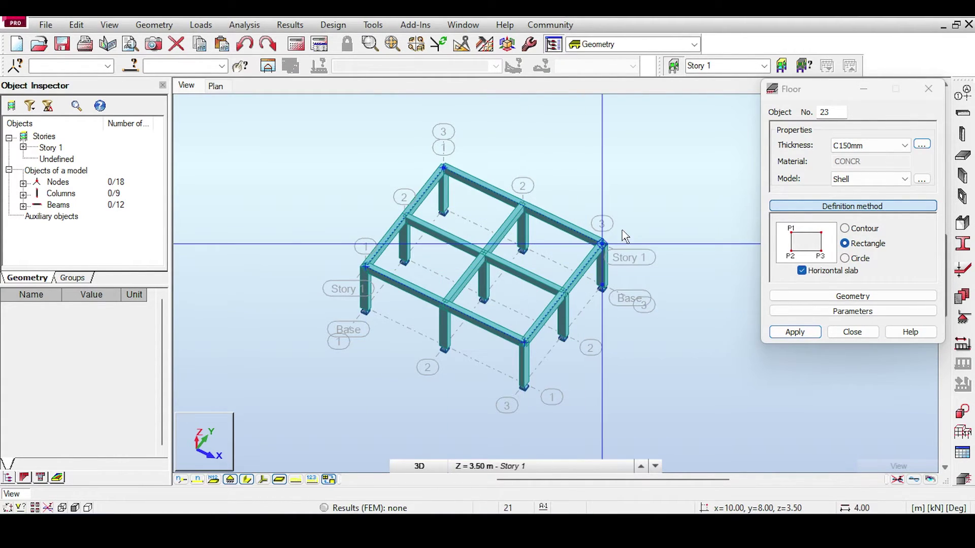
{"action": "left_click", "coordinate": [604, 242]}
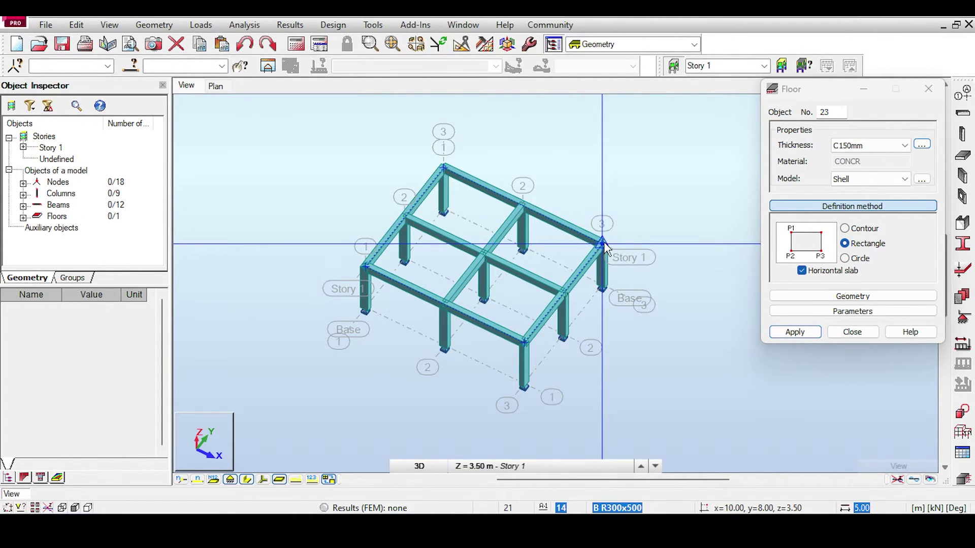
{"action": "left_click", "coordinate": [844, 333]}
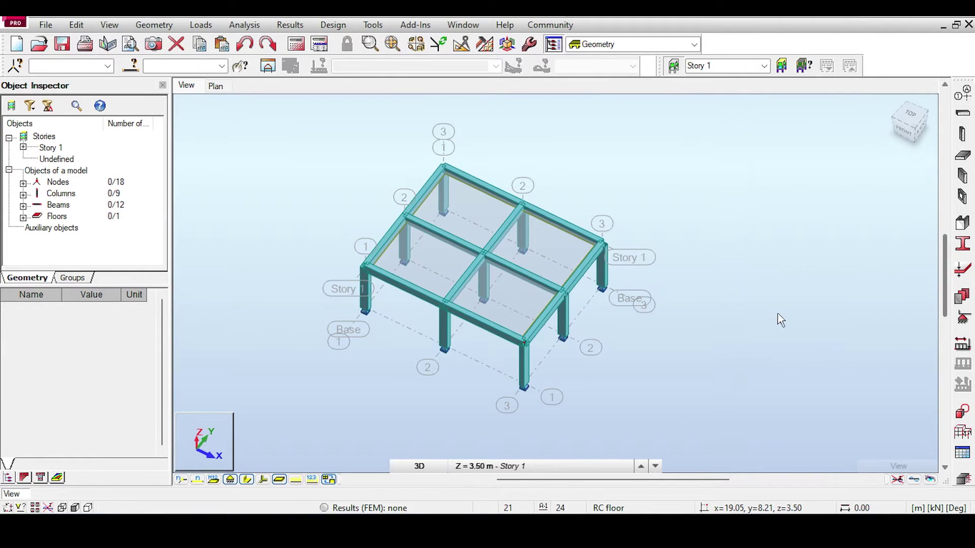
Add a load case named DL1 with dead nature
{"action": "left_click", "coordinate": [964, 347]}
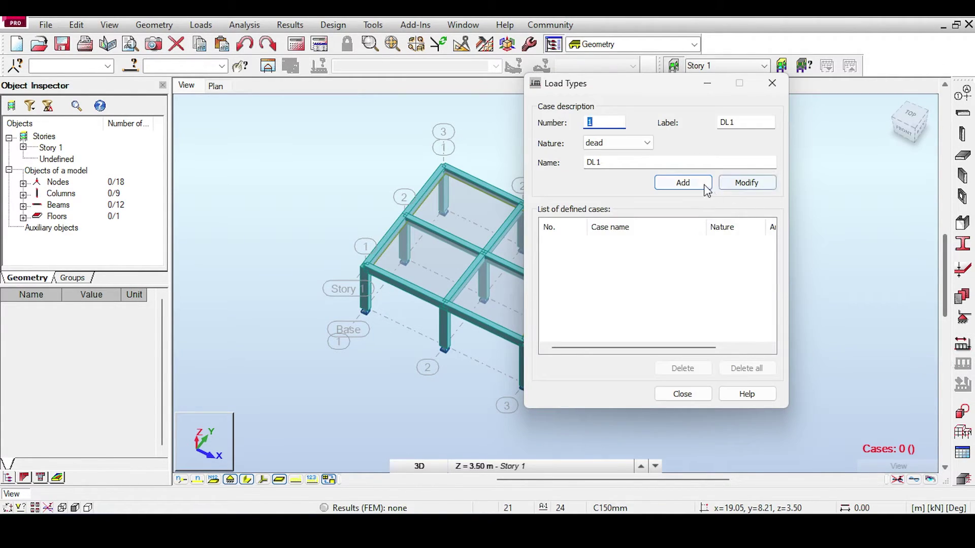
{"action": "left_click", "coordinate": [705, 186]}
{"action": "left_click", "coordinate": [705, 396]}
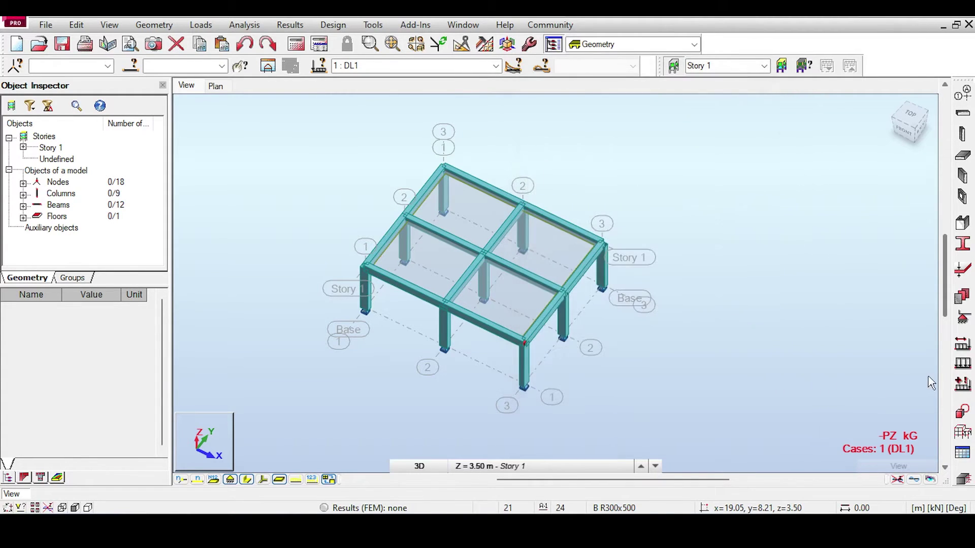
Apply a uniform planar surface load of -10 kPa in global Z to the floor slab under case DL1
{"action": "left_click", "coordinate": [962, 363]}
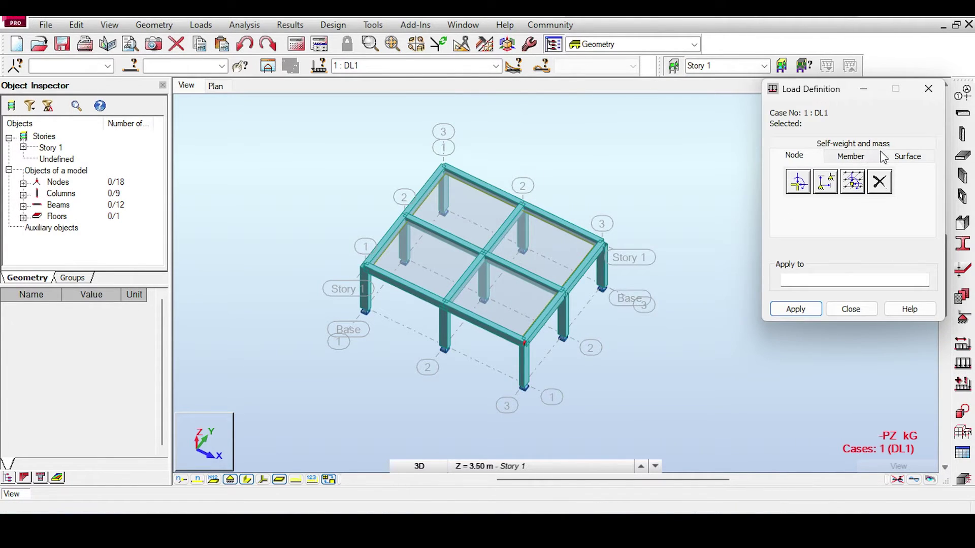
{"action": "left_click", "coordinate": [885, 157]}
{"action": "left_click", "coordinate": [798, 182]}
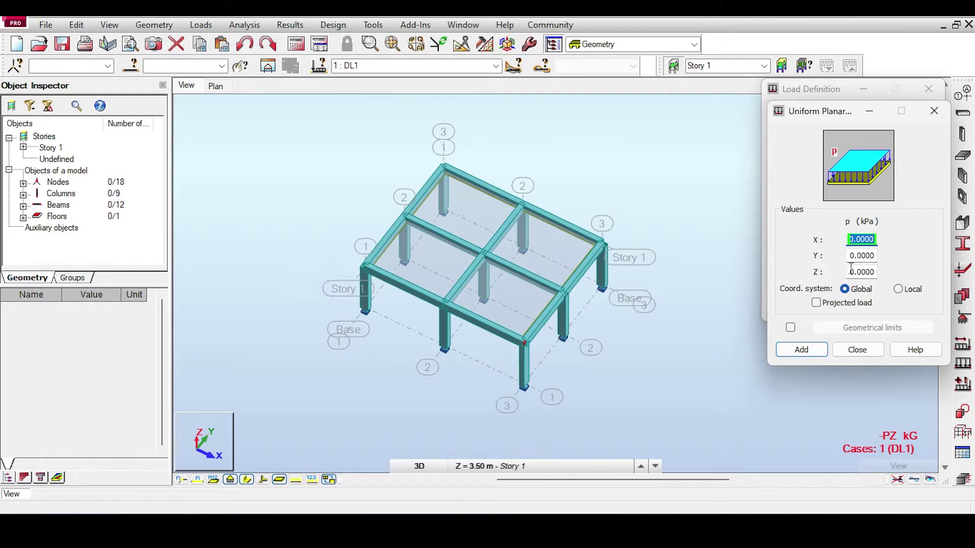
{"action": "left_click", "coordinate": [859, 274]}
{"action": "type", "text": "-10"}
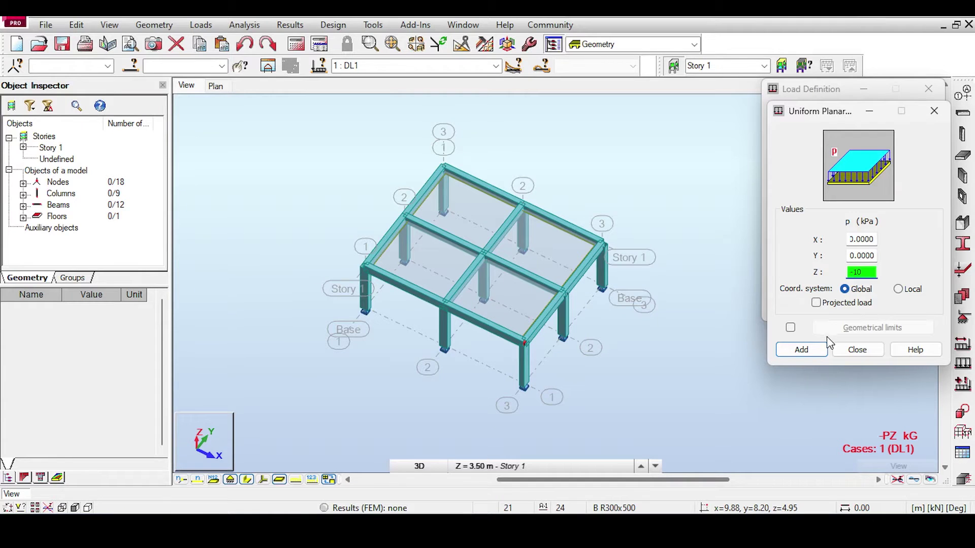
{"action": "left_click", "coordinate": [801, 348]}
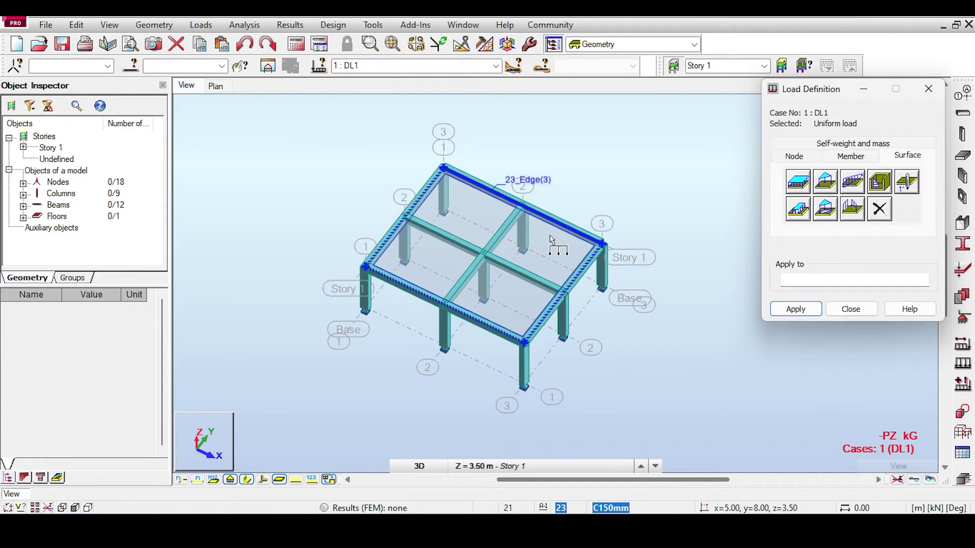
{"action": "left_click", "coordinate": [850, 310]}
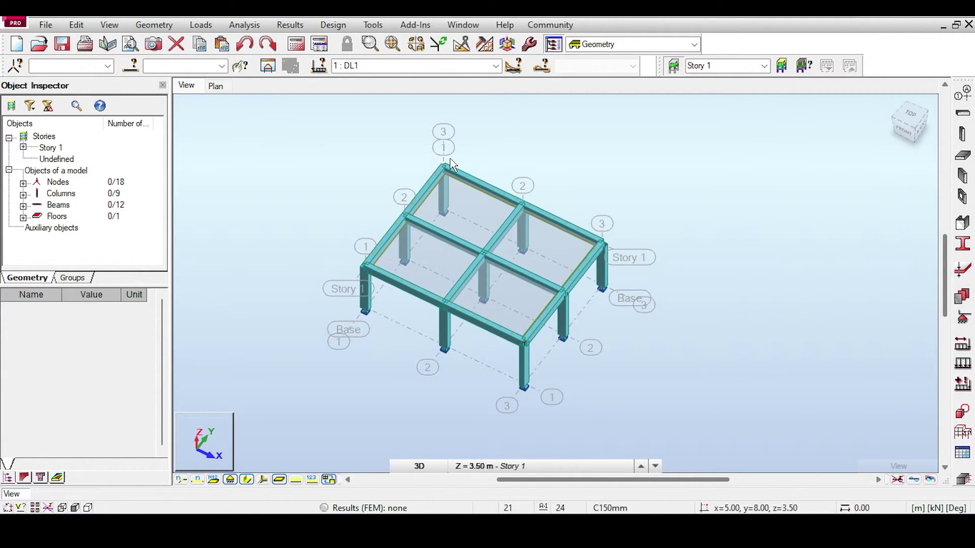
Run the structural calculation and delete the finite element mesh generated on the floor slab
{"action": "left_click", "coordinate": [298, 45]}
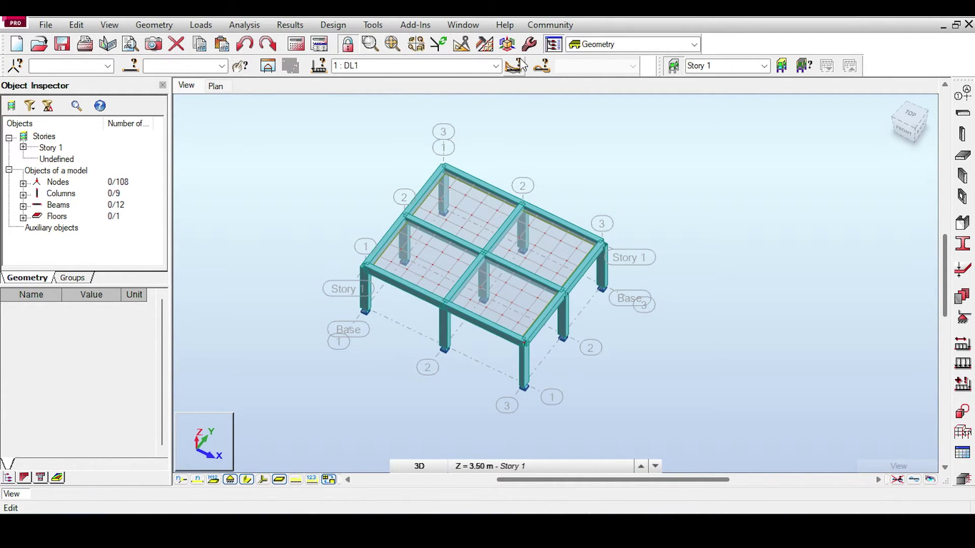
{"action": "left_click", "coordinate": [528, 45]}
{"action": "left_click", "coordinate": [581, 77]}
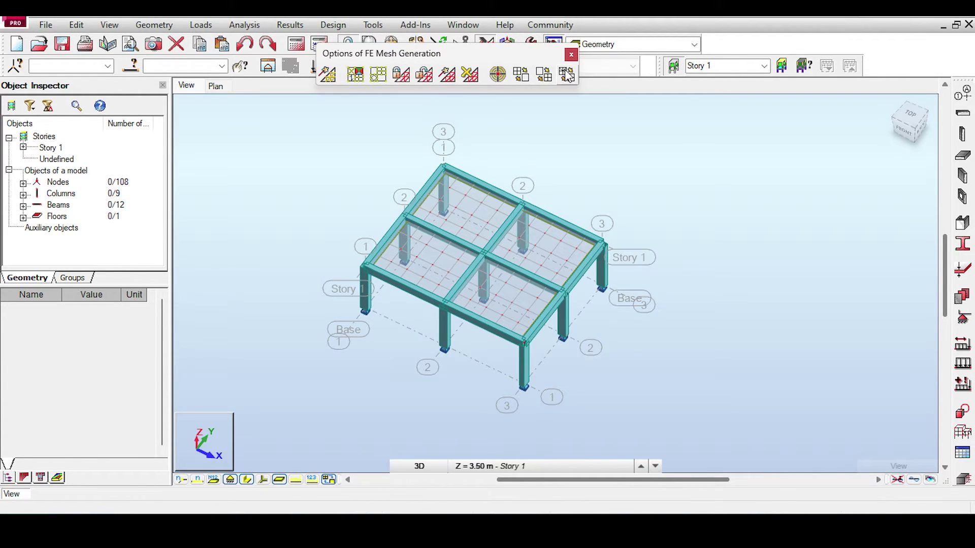
{"action": "left_click", "coordinate": [469, 80]}
{"action": "left_click", "coordinate": [535, 296]}
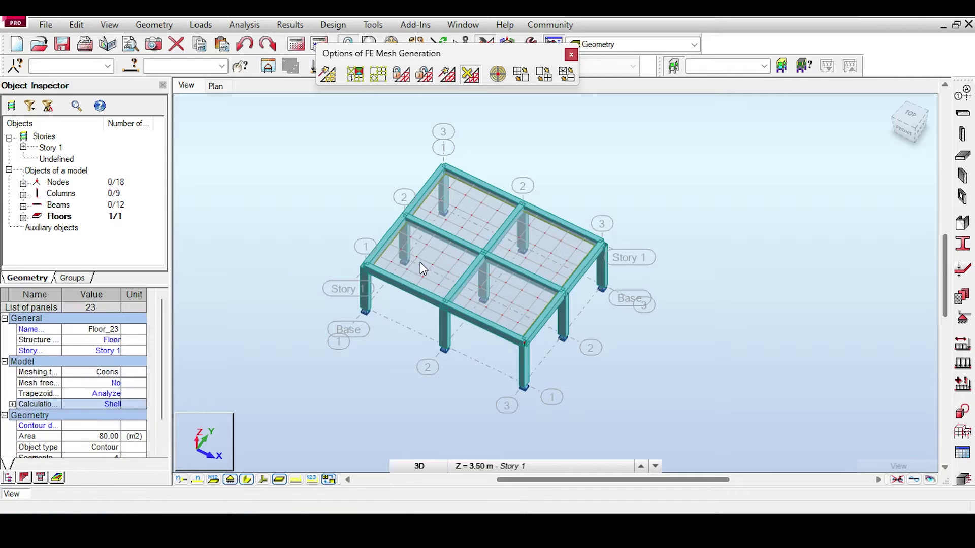
Copy Story 1 upward four times, above the existing story, with a height of 3.50 m each
{"action": "left_click", "coordinate": [54, 148]}
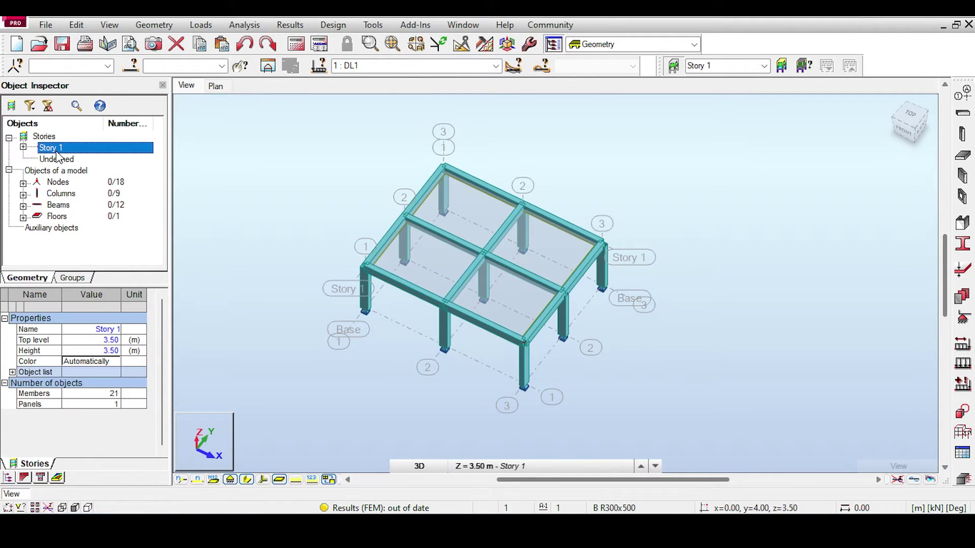
{"action": "right_click", "coordinate": [57, 151]}
{"action": "mouse_move", "coordinate": [65, 159]}
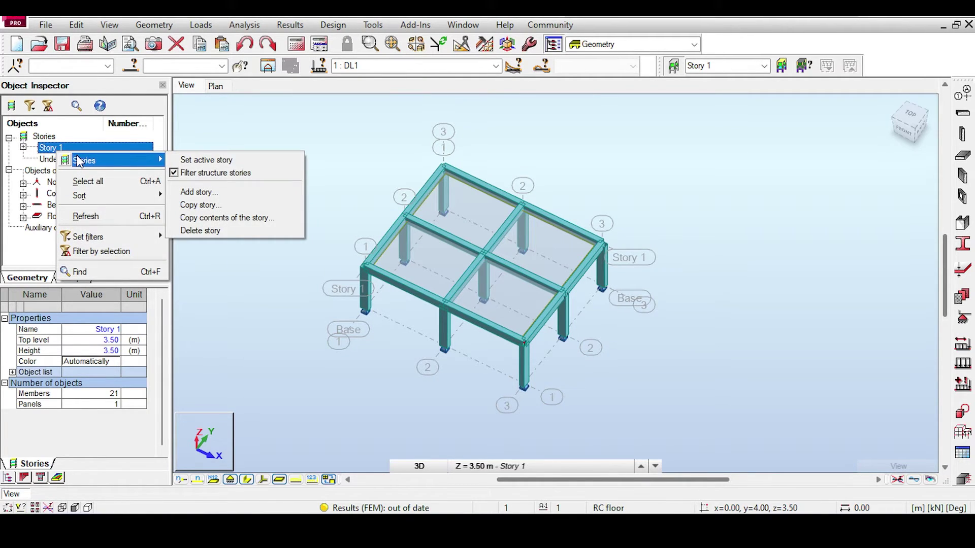
{"action": "left_click", "coordinate": [200, 205]}
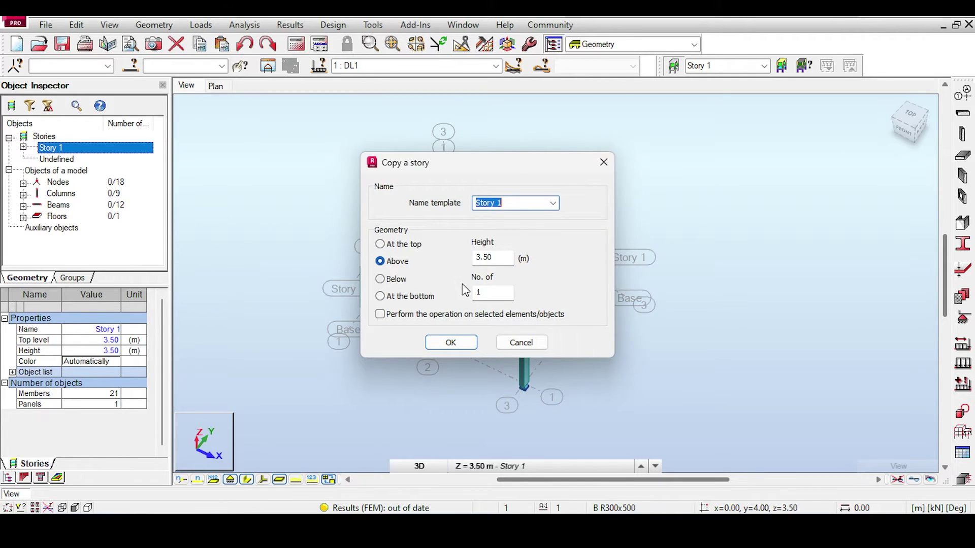
{"action": "left_click", "coordinate": [477, 295]}
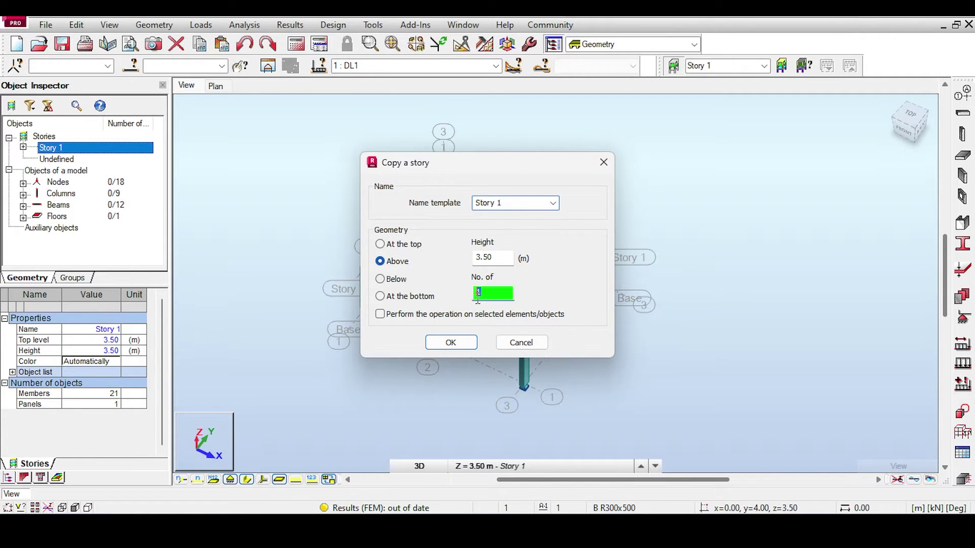
{"action": "type", "text": "4"}
{"action": "left_click", "coordinate": [451, 347]}
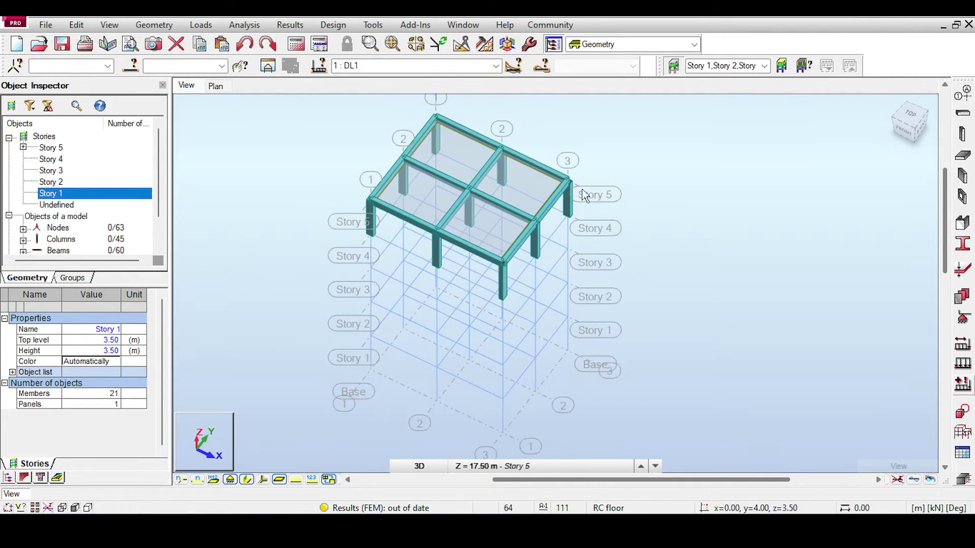
Turn off the structure story filter to display all five stories of the frame together
{"action": "middle_click_drag", "start_coordinate": [681, 261], "coordinate": [602, 214]}
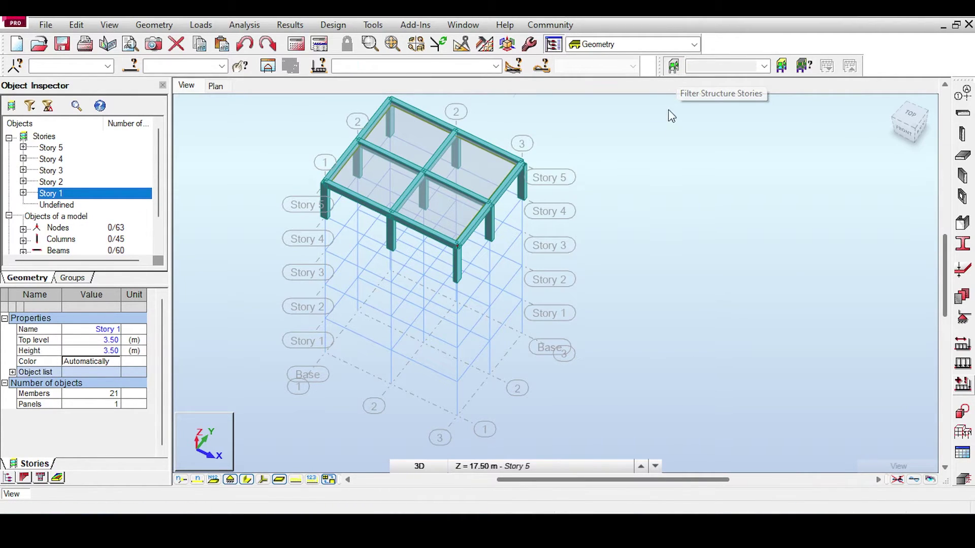
{"action": "middle_click_drag", "start_coordinate": [581, 215], "coordinate": [667, 179]}
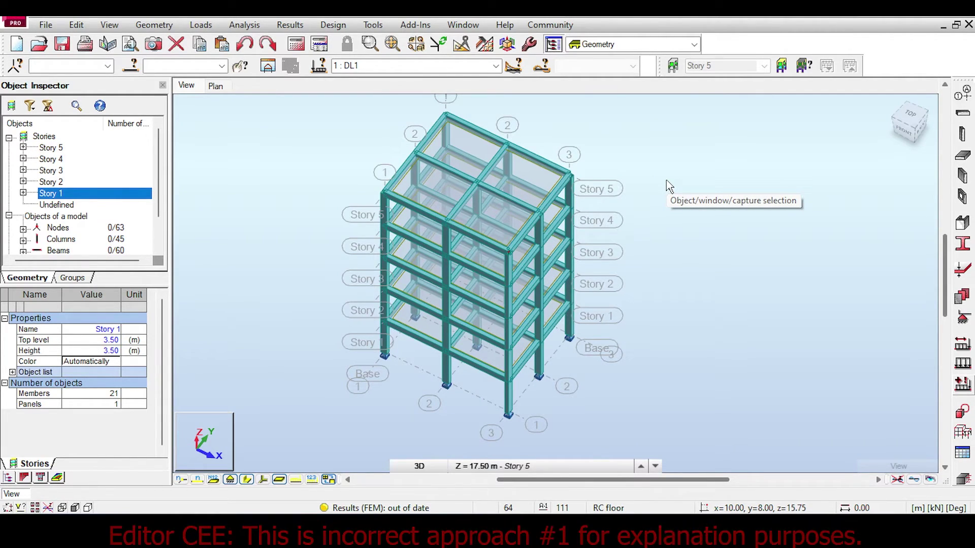
{"action": "middle_click_drag", "start_coordinate": [666, 180], "coordinate": [646, 189]}
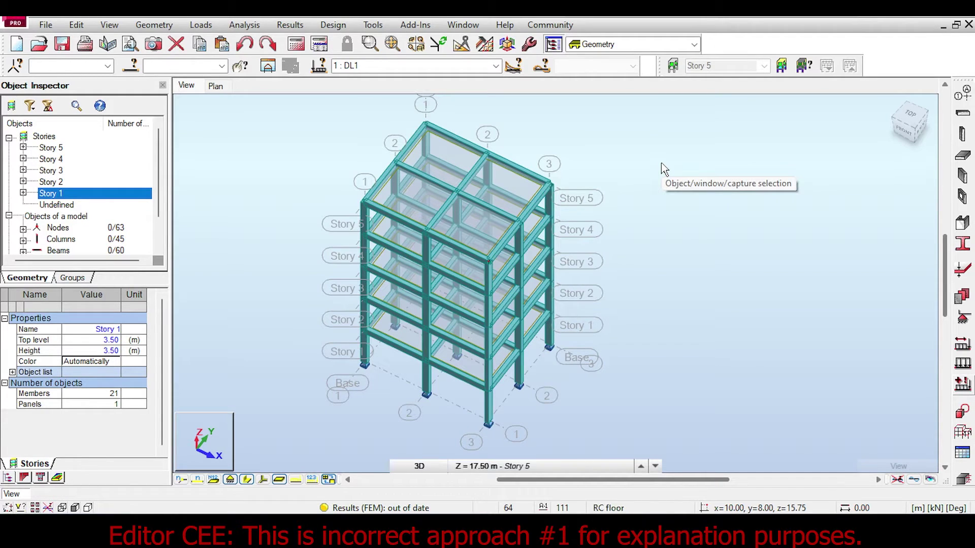
{"action": "middle_click_drag", "start_coordinate": [547, 136], "coordinate": [532, 141]}
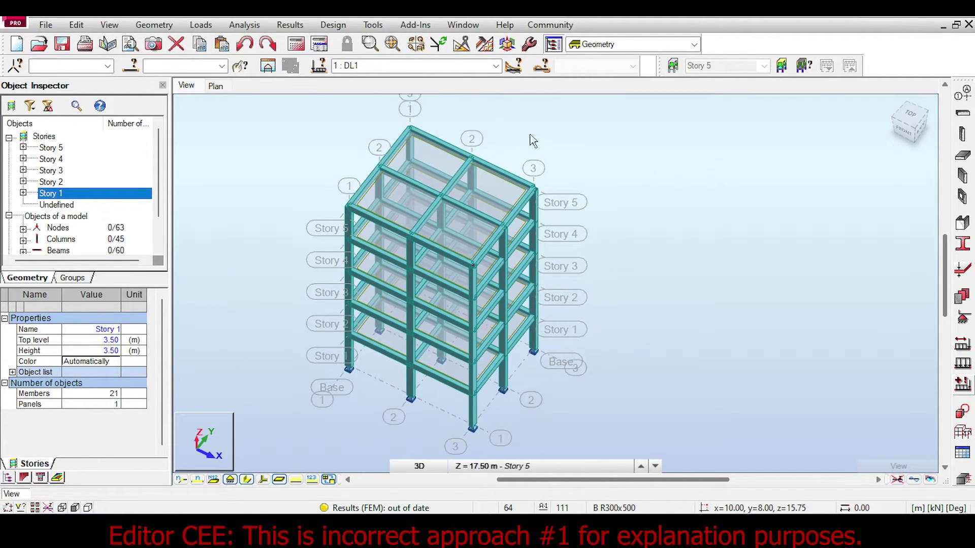
Add a new Seismic (Equivalent Lateral Force Method) analysis case and accept continuing with the simplified method
{"action": "left_click", "coordinate": [320, 44]}
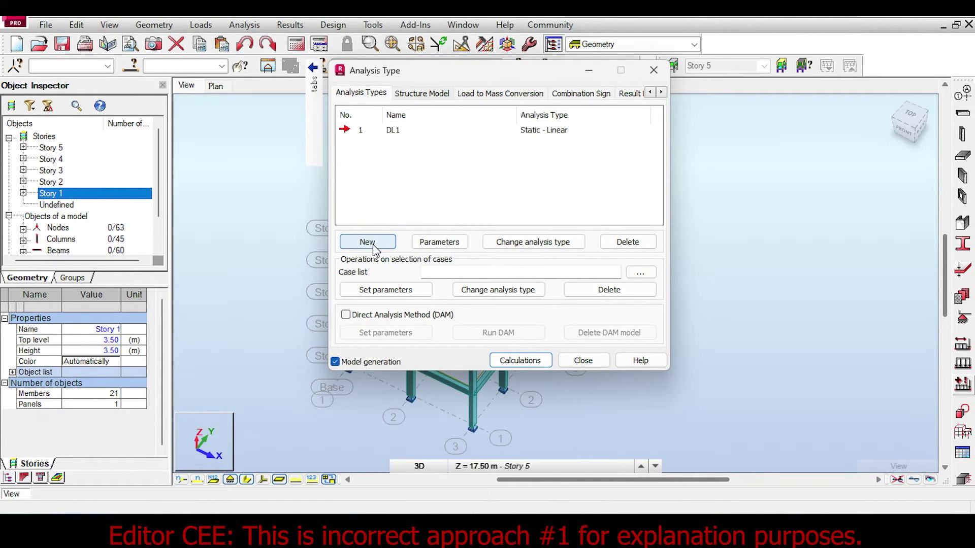
{"action": "left_click", "coordinate": [373, 245]}
{"action": "left_click", "coordinate": [537, 356]}
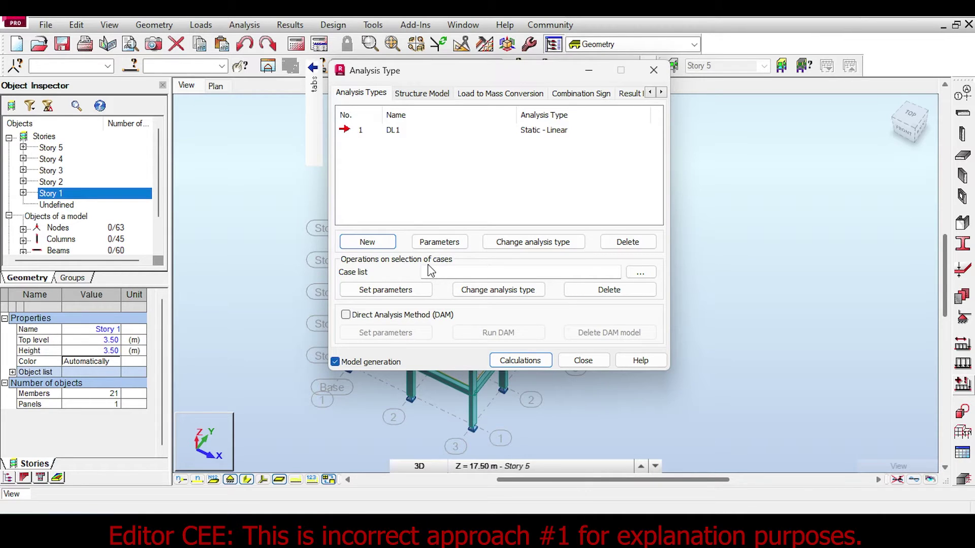
{"action": "left_click", "coordinate": [387, 243]}
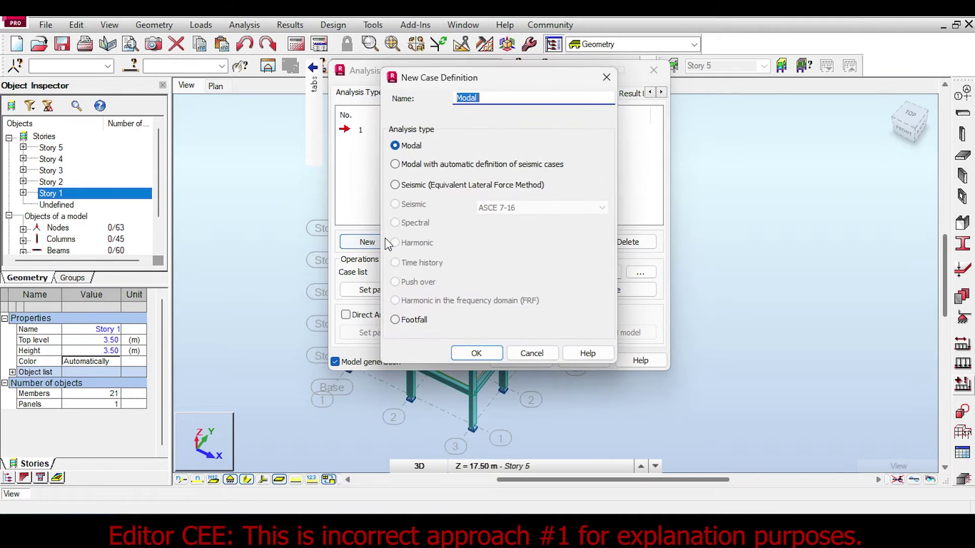
{"action": "left_click", "coordinate": [395, 185]}
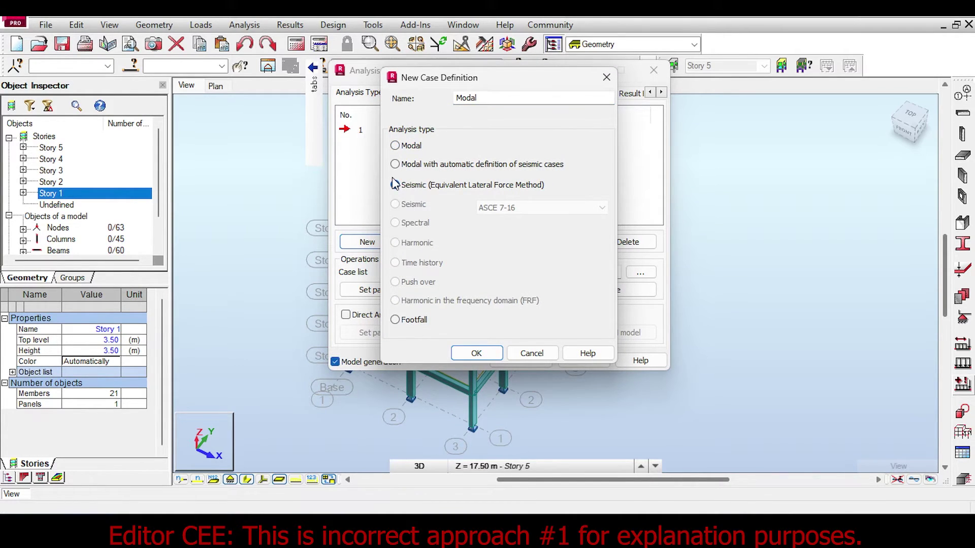
{"action": "left_click", "coordinate": [490, 353]}
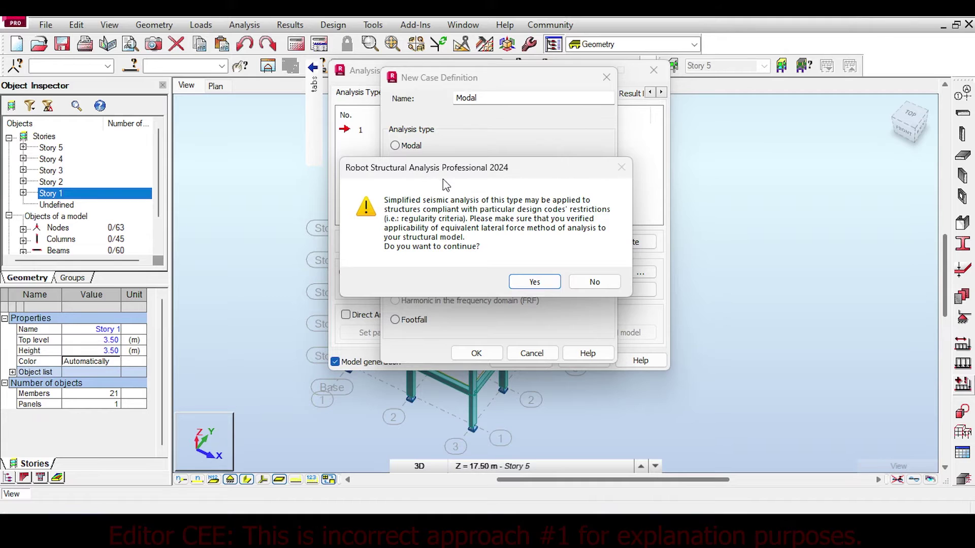
{"action": "left_click", "coordinate": [534, 282]}
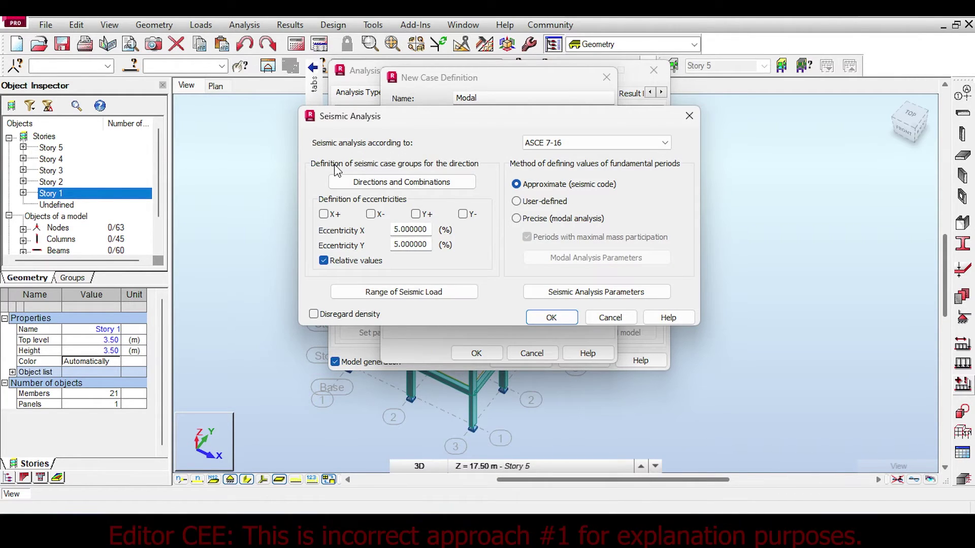
In the ASCE 7-16 seismic parameters, set the fundamental period Ct to RC frames for both directions X and Y
{"action": "left_click", "coordinate": [584, 292]}
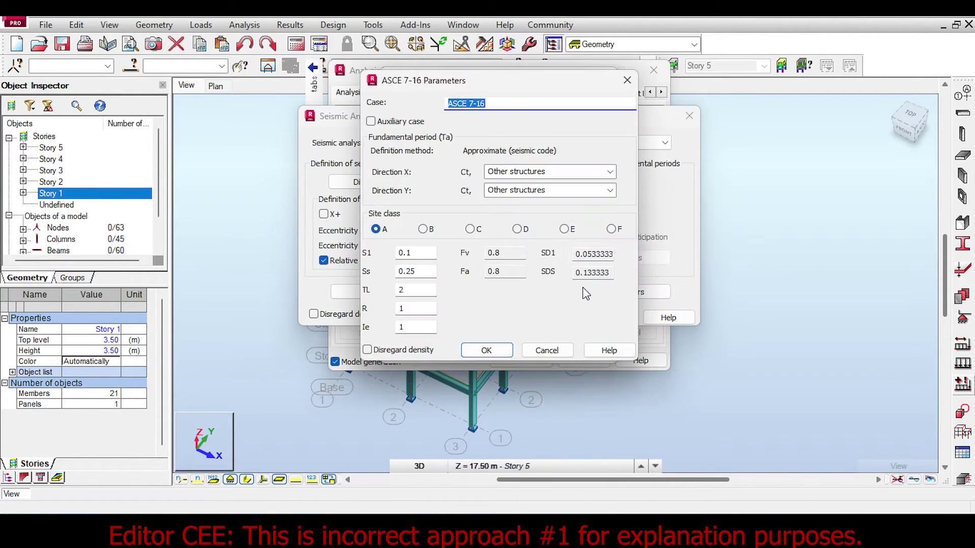
{"action": "left_click", "coordinate": [610, 171]}
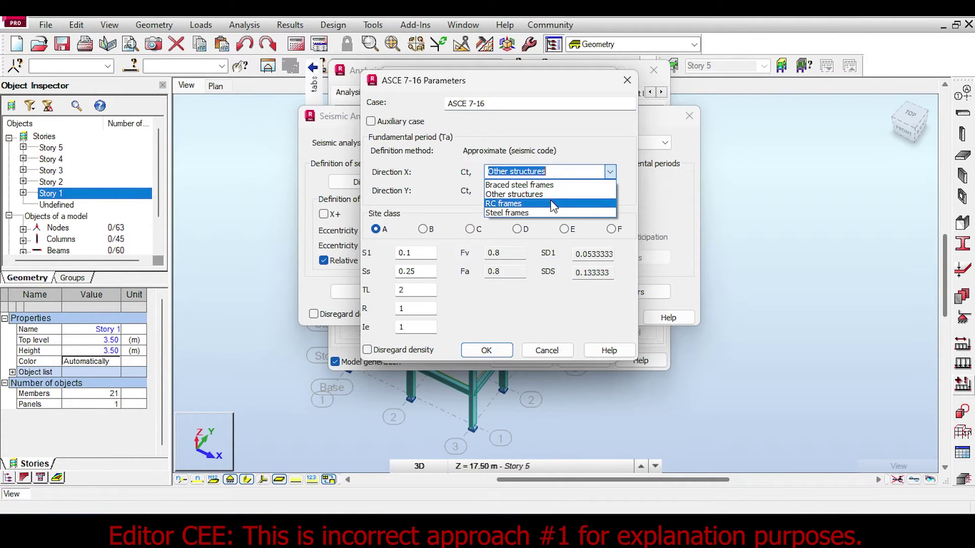
{"action": "left_click", "coordinate": [551, 203]}
{"action": "left_click", "coordinate": [609, 190]}
{"action": "left_click", "coordinate": [564, 223]}
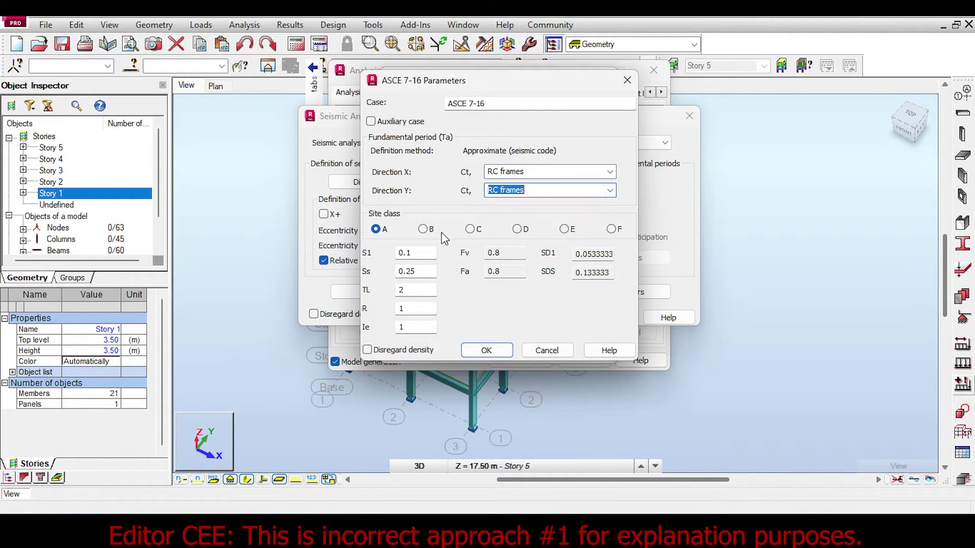
Set S1 to 0.669 and look up the remaining seismic factors in the presentation's key factor table
{"action": "double_click", "coordinate": [416, 253]}
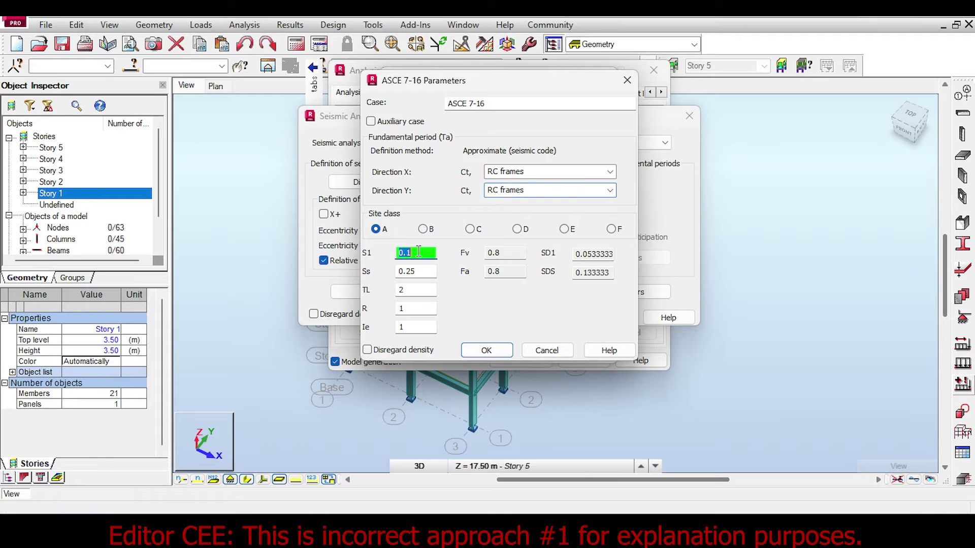
{"action": "type", "text": "0.669"}
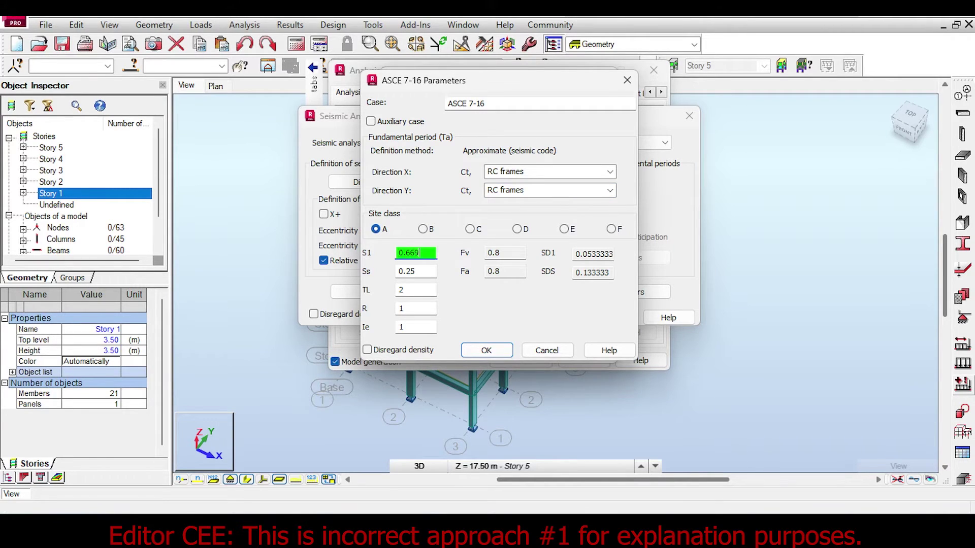
{"action": "left_click", "coordinate": [612, 457]}
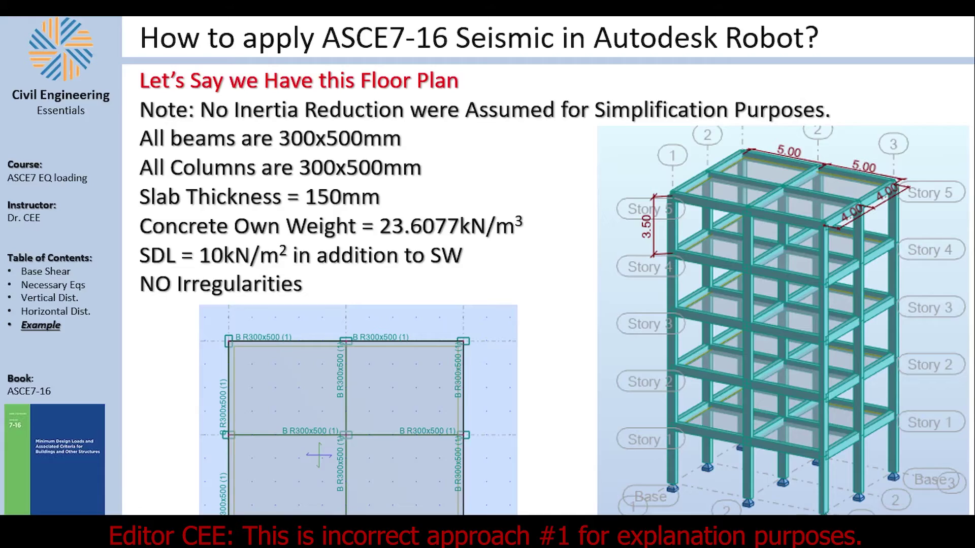
{"action": "key", "text": "Right"}
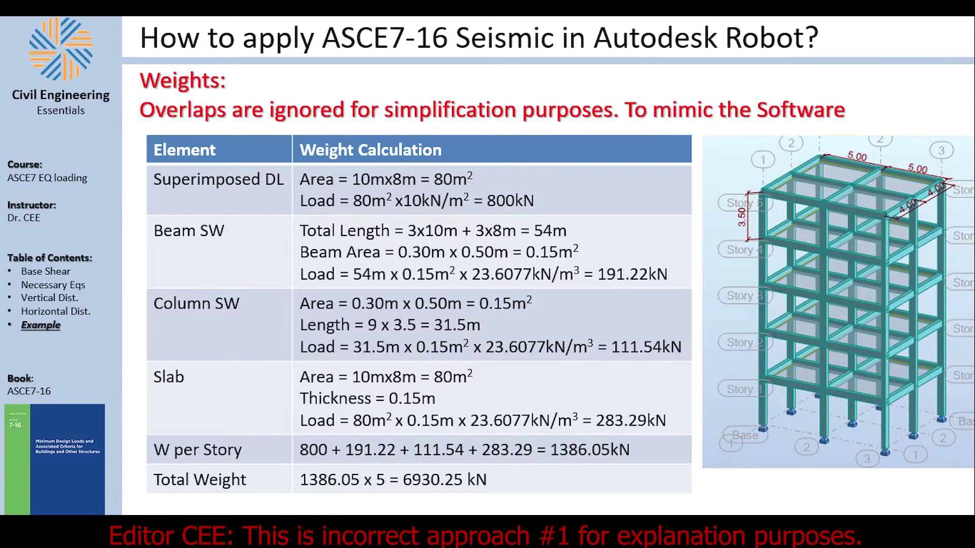
{"action": "key", "text": "Left"}
{"action": "key", "text": "Left"}
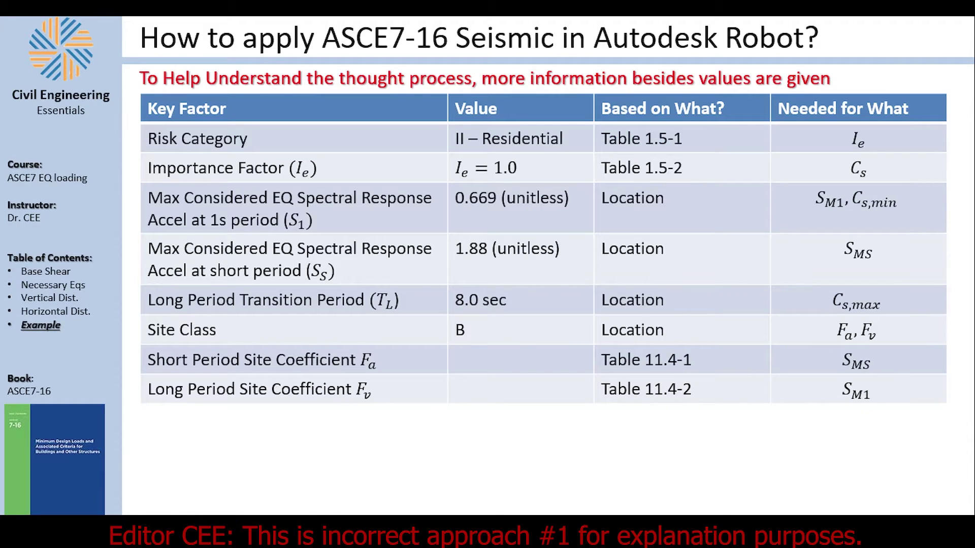
{"action": "key", "text": "alt+Tab"}
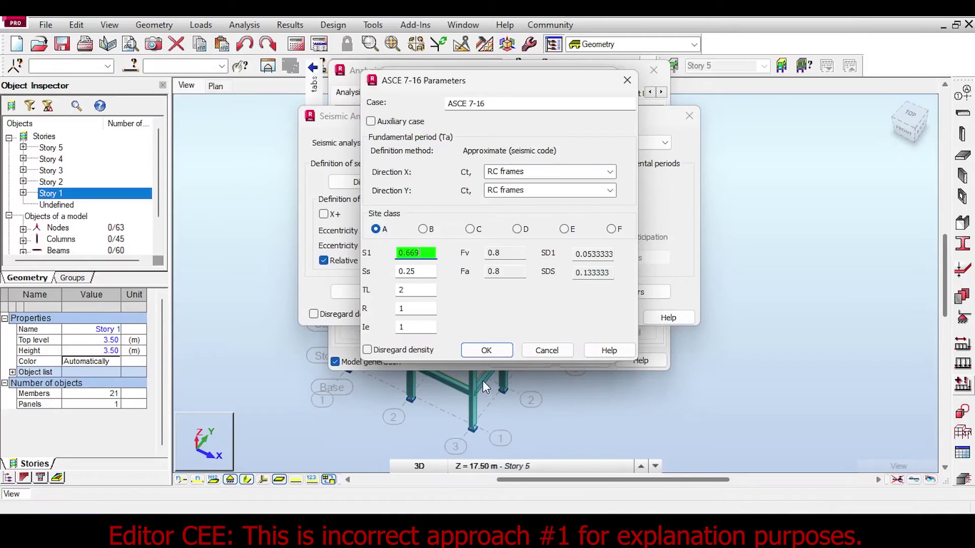
Set Ss to 1.88, TL to 8 and R to 3, and choose site class B
{"action": "double_click", "coordinate": [414, 270]}
{"action": "key", "text": "Tab"}
{"action": "type", "text": "8"}
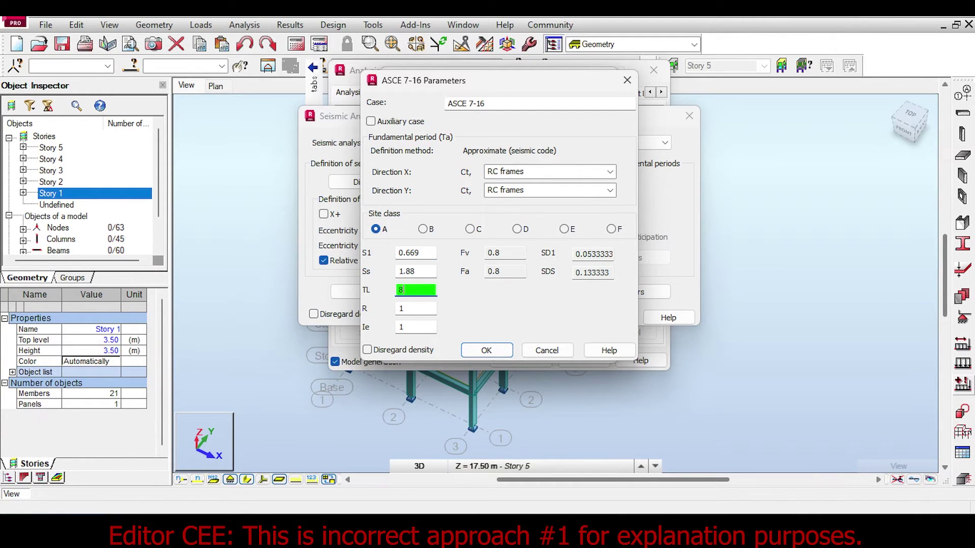
{"action": "key", "text": "Tab"}
{"action": "type", "text": "3"}
{"action": "left_click", "coordinate": [427, 229]}
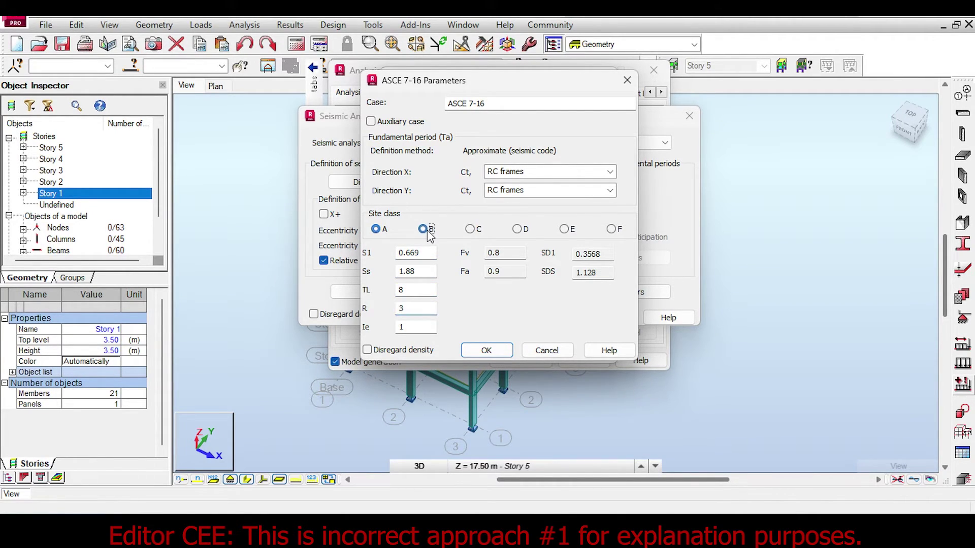
Compare the computed SD1 and SDS values with the hand calculations in the presentation
{"action": "double_click", "coordinate": [593, 254]}
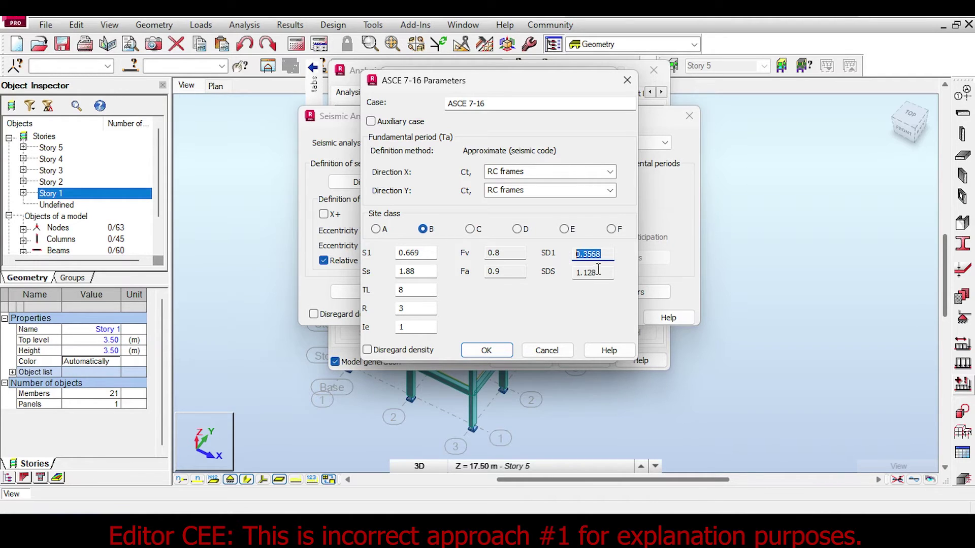
{"action": "double_click", "coordinate": [576, 272]}
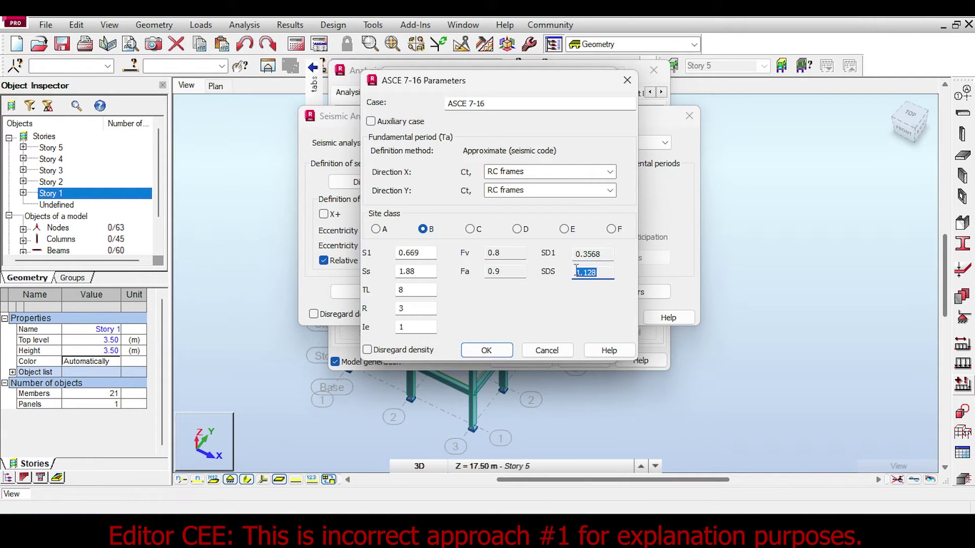
{"action": "double_click", "coordinate": [600, 255]}
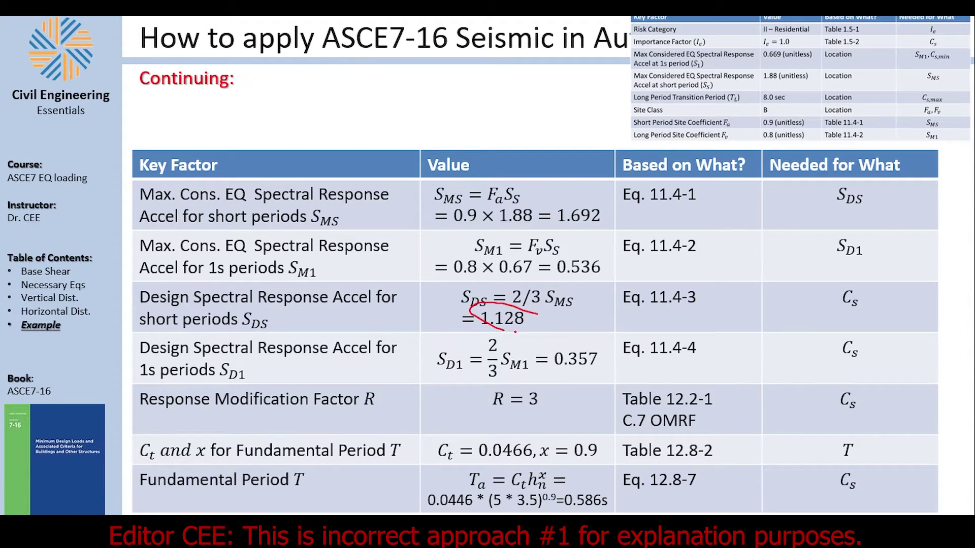
{"action": "left_click_drag", "start_coordinate": [514, 331], "coordinate": [539, 310]}
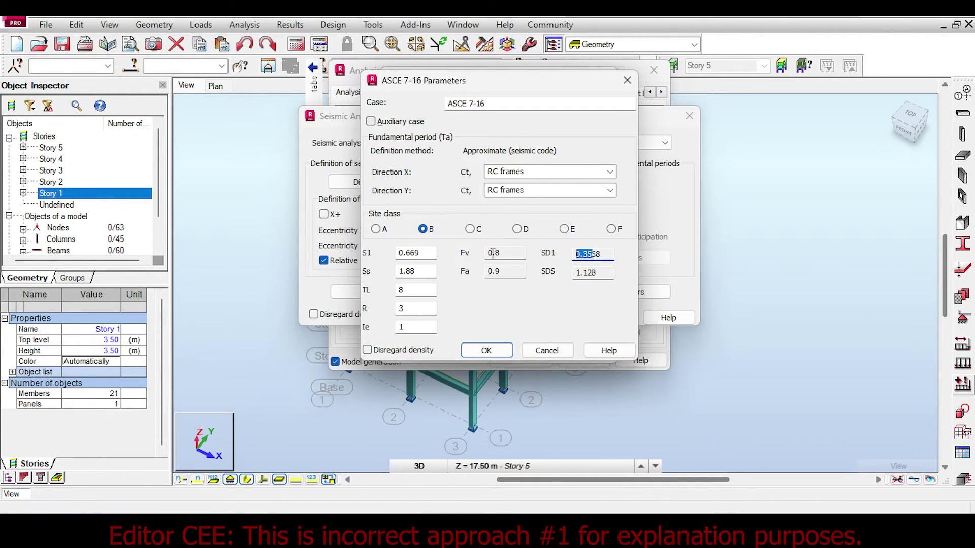
Confirm the ASCE 7-16 seismic case definition and run the calculations for all cases
{"action": "left_click", "coordinate": [488, 349]}
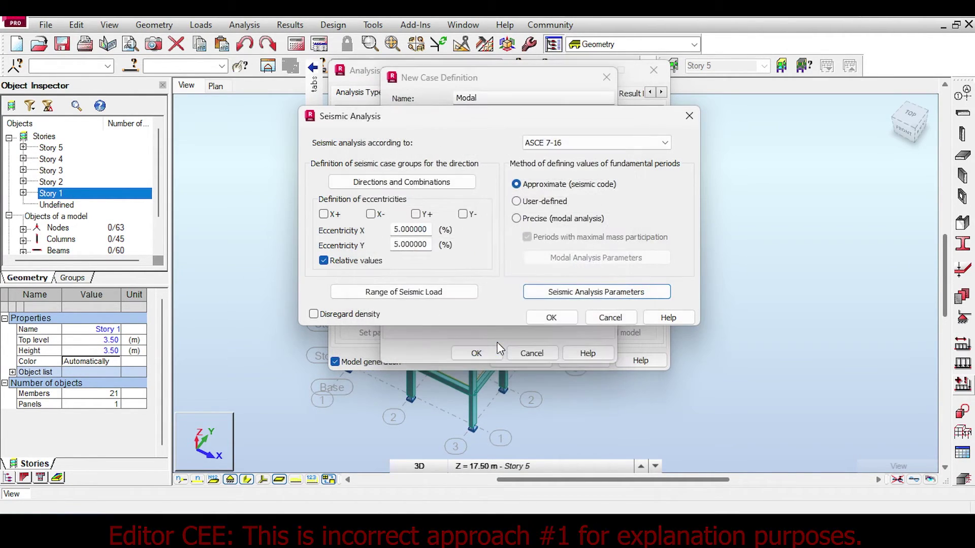
{"action": "left_click", "coordinate": [555, 317]}
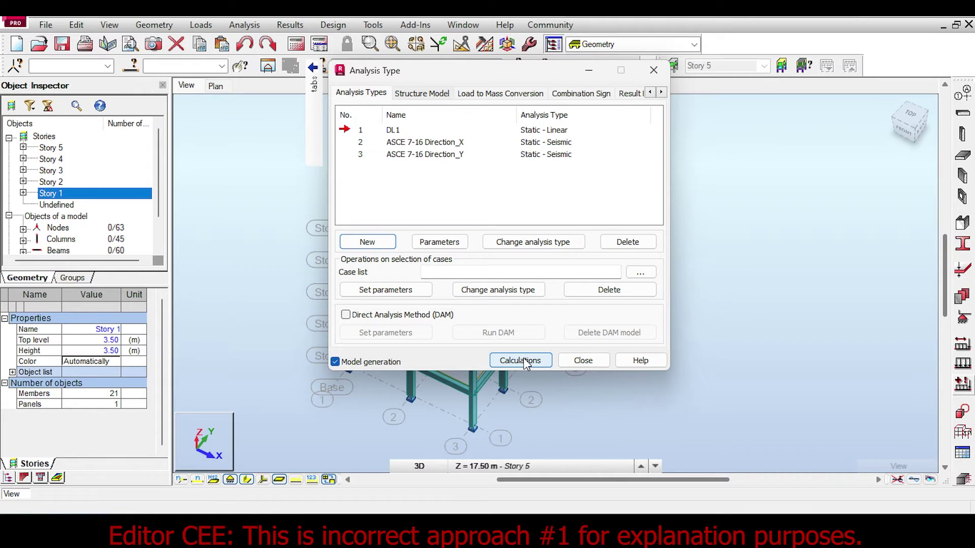
{"action": "left_click", "coordinate": [521, 361]}
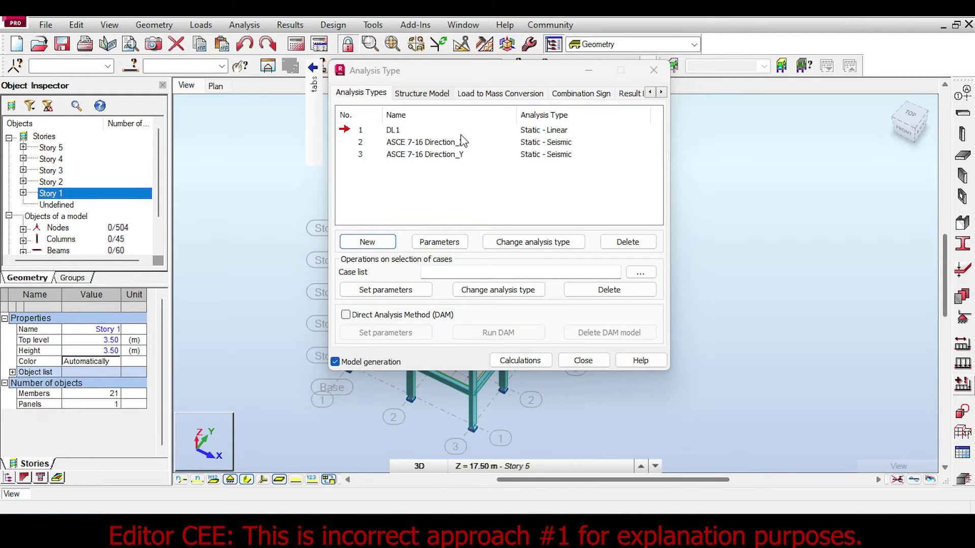
{"action": "left_click", "coordinate": [654, 70]}
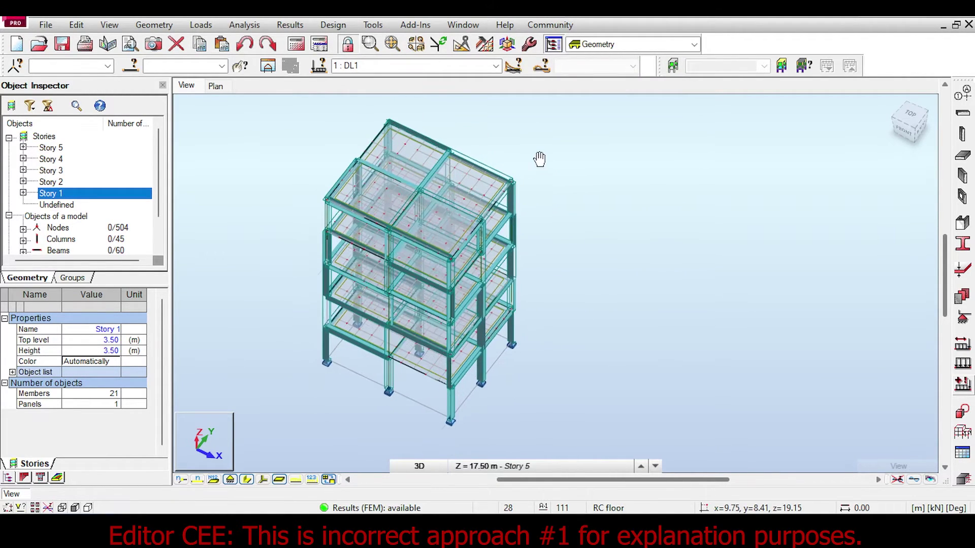
Display building diagrams with floor slab centers of gravity, reduced forces FX and FY, and their descriptions
{"action": "left_click", "coordinate": [289, 25]}
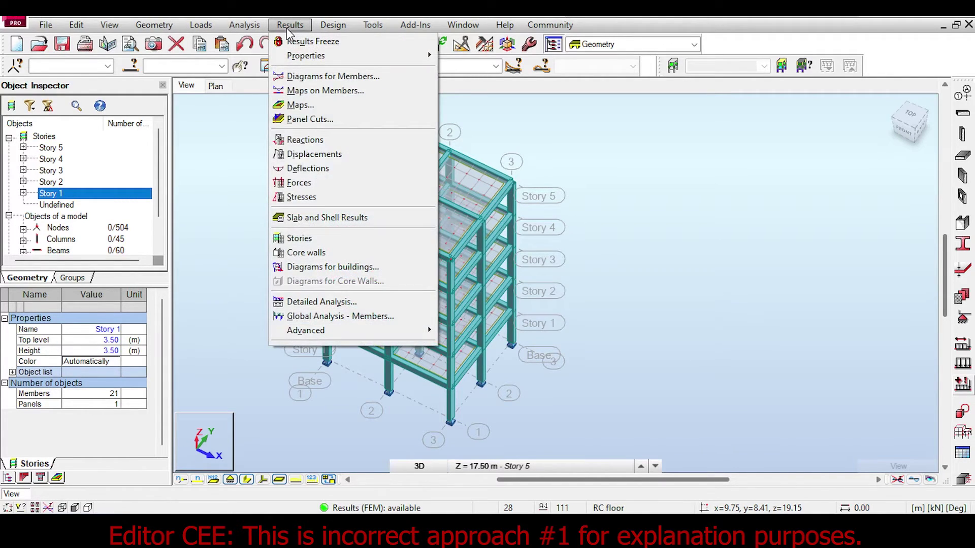
{"action": "left_click", "coordinate": [341, 267]}
{"action": "left_click", "coordinate": [752, 259]}
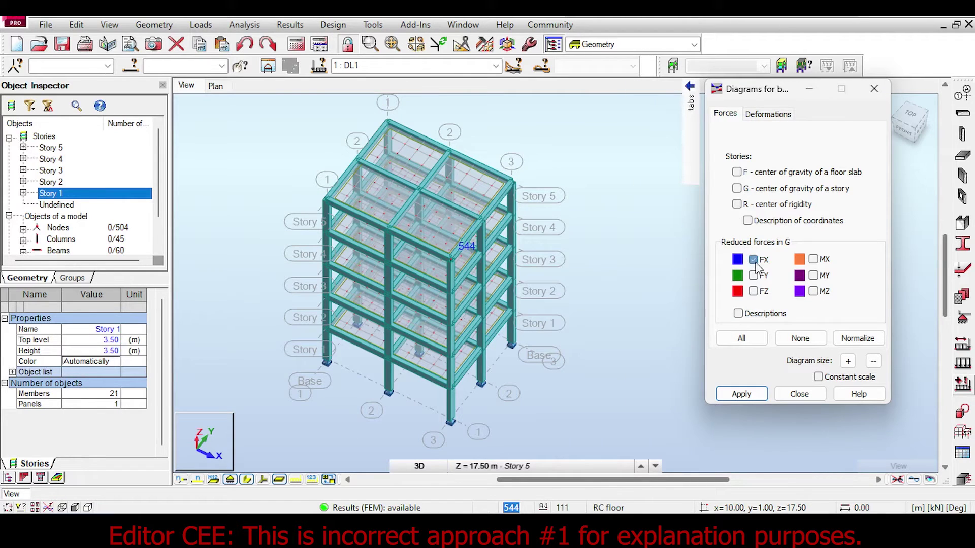
{"action": "left_click", "coordinate": [756, 394]}
{"action": "left_click", "coordinate": [764, 315]}
{"action": "left_click", "coordinate": [750, 395]}
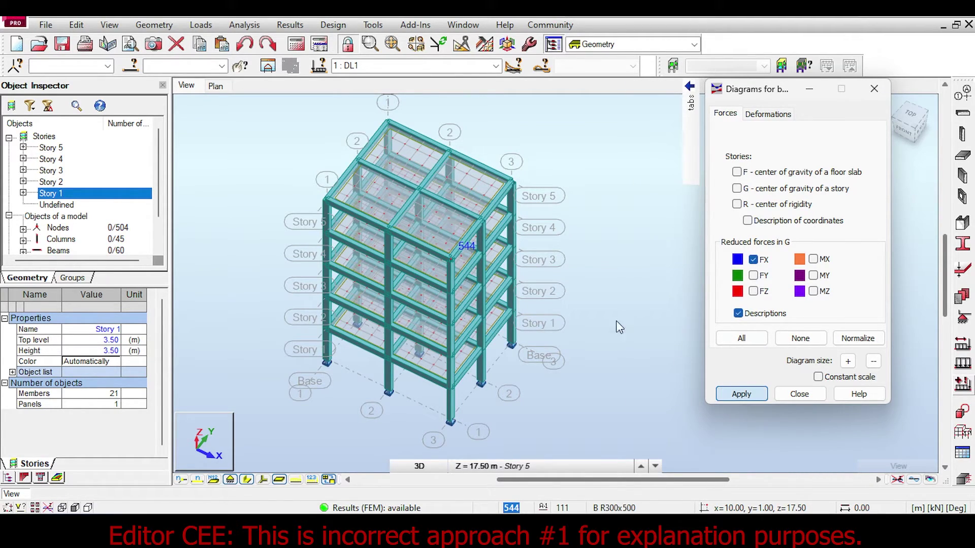
{"action": "left_click", "coordinate": [737, 172]}
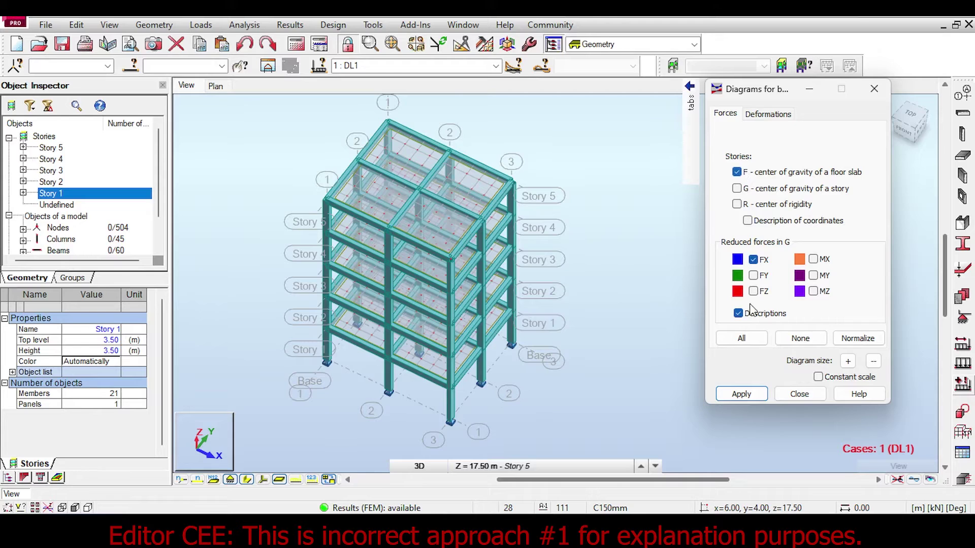
{"action": "left_click", "coordinate": [741, 394]}
{"action": "left_click", "coordinate": [751, 276]}
{"action": "left_click", "coordinate": [741, 393]}
Show the diagrams for the ASCE 7-16 Direction_X case with section shapes hidden, and examine the reduced FX force at each story
{"action": "left_click", "coordinate": [497, 66]}
{"action": "left_click", "coordinate": [500, 70]}
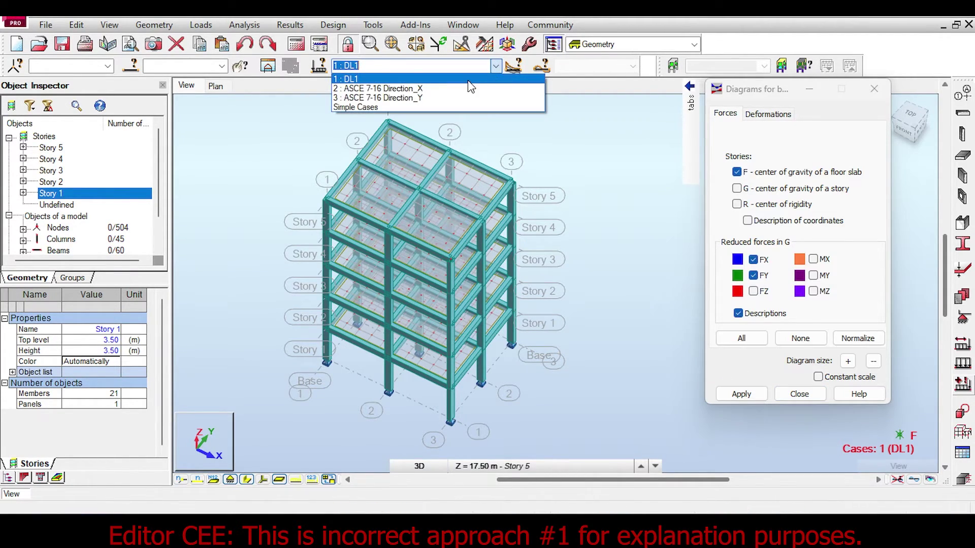
{"action": "left_click", "coordinate": [472, 89]}
{"action": "scroll", "coordinate": [443, 185], "scroll_direction": "up", "scroll_amount": 5}
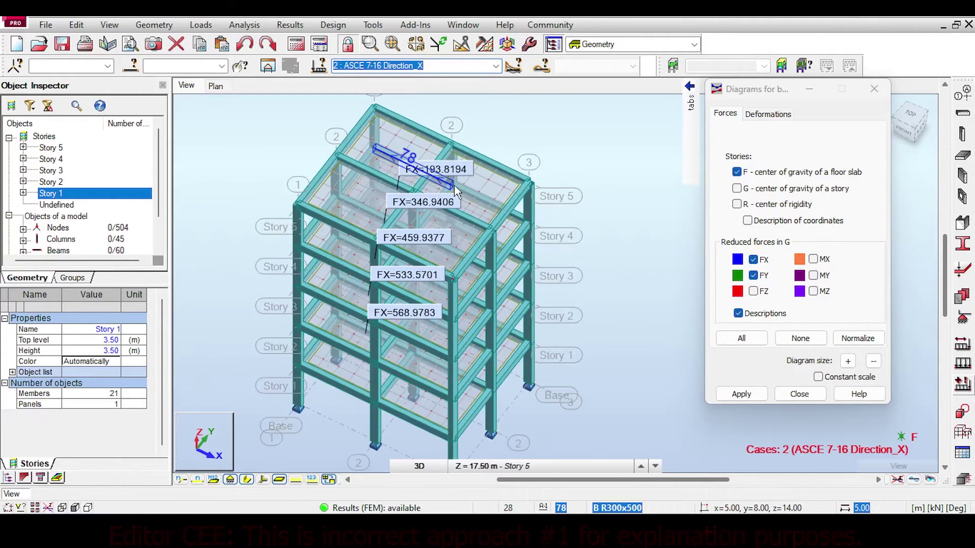
{"action": "middle_click_drag", "start_coordinate": [385, 284], "coordinate": [325, 287]}
{"action": "left_click", "coordinate": [247, 479]}
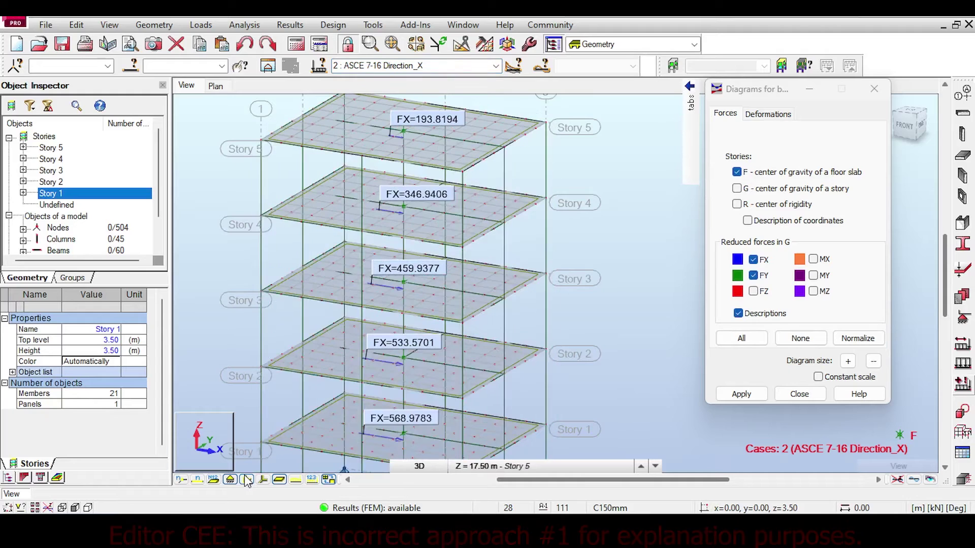
{"action": "middle_click_drag", "start_coordinate": [426, 254], "coordinate": [477, 206]}
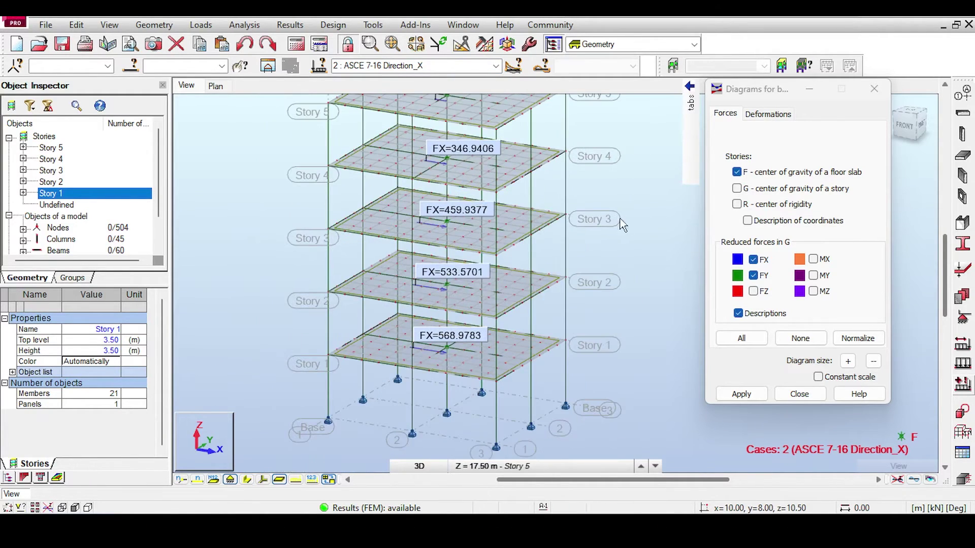
{"action": "scroll", "coordinate": [508, 198], "scroll_direction": "down", "scroll_amount": 2}
{"action": "middle_click_drag", "start_coordinate": [573, 185], "coordinate": [586, 179]}
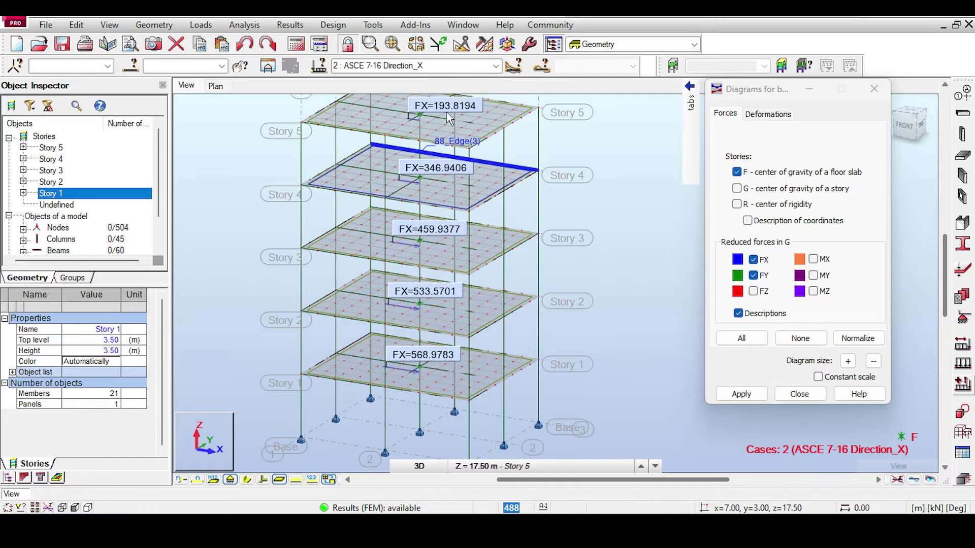
{"action": "middle_click_drag", "start_coordinate": [442, 214], "coordinate": [414, 254]}
{"action": "scroll", "coordinate": [414, 254], "scroll_direction": "down", "scroll_amount": 1}
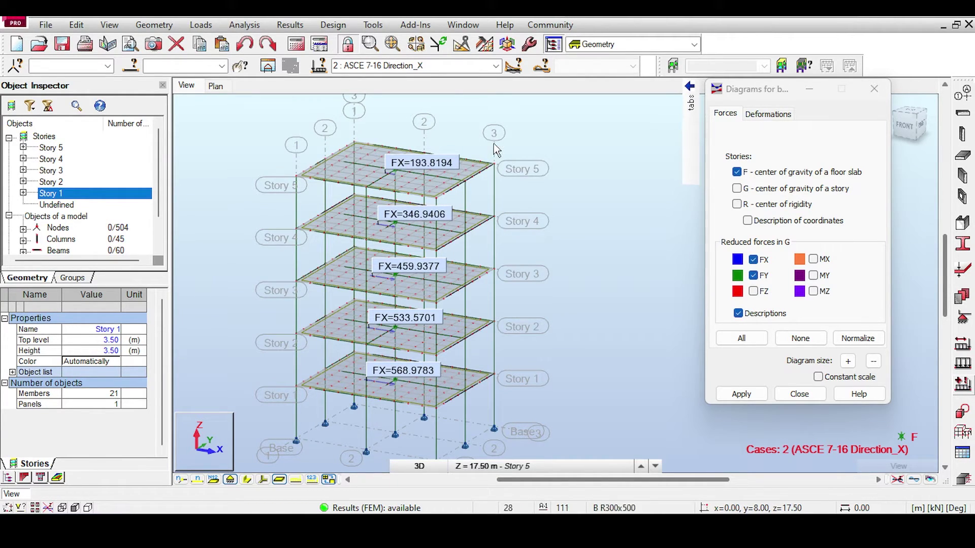
Switch to the presentation and review the weight calculations, marking the superimposed dead load and the self-weight rows
{"action": "key", "text": "alt+Tab"}
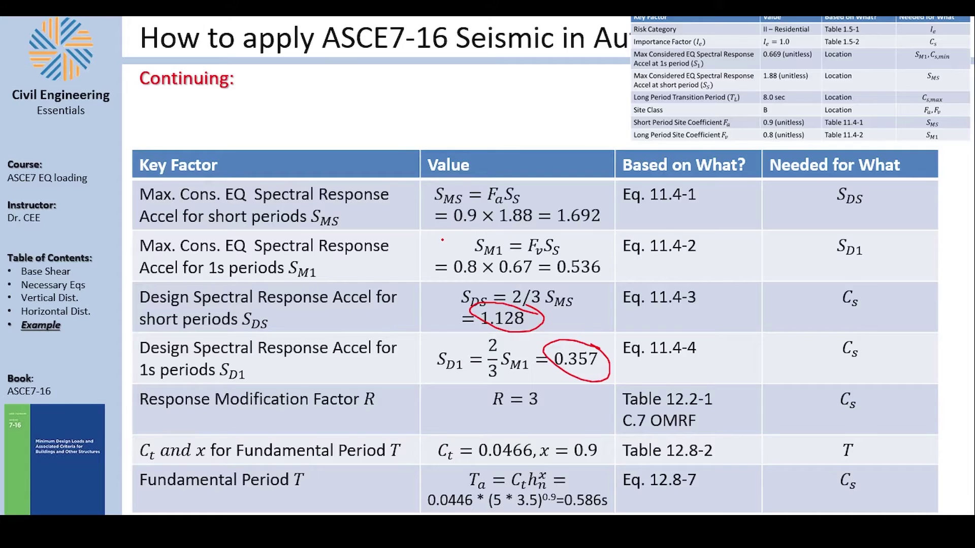
{"action": "key", "text": "Left"}
{"action": "key", "text": "Left"}
{"action": "key", "text": "Left"}
{"action": "key", "text": "Left"}
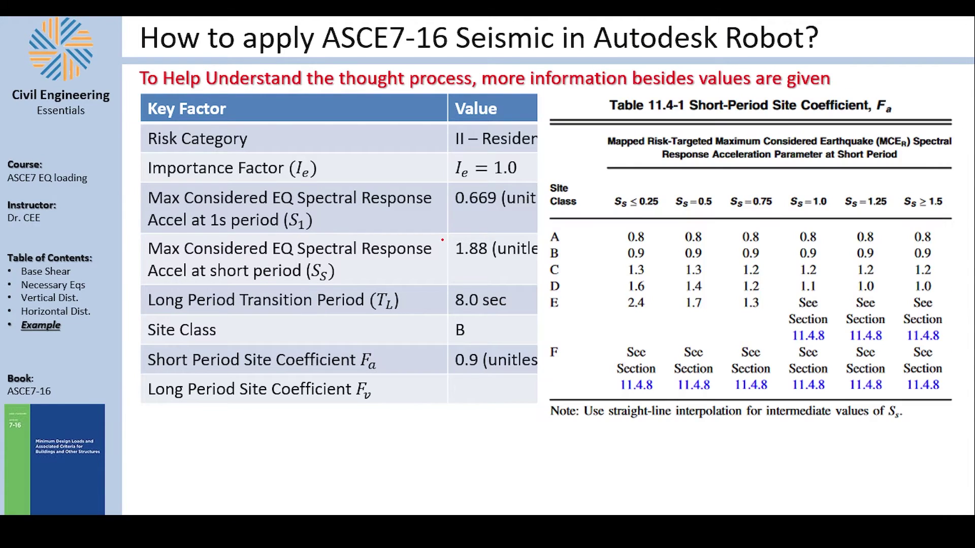
{"action": "key", "text": "Left"}
{"action": "key", "text": "Left"}
{"action": "key", "text": "Left"}
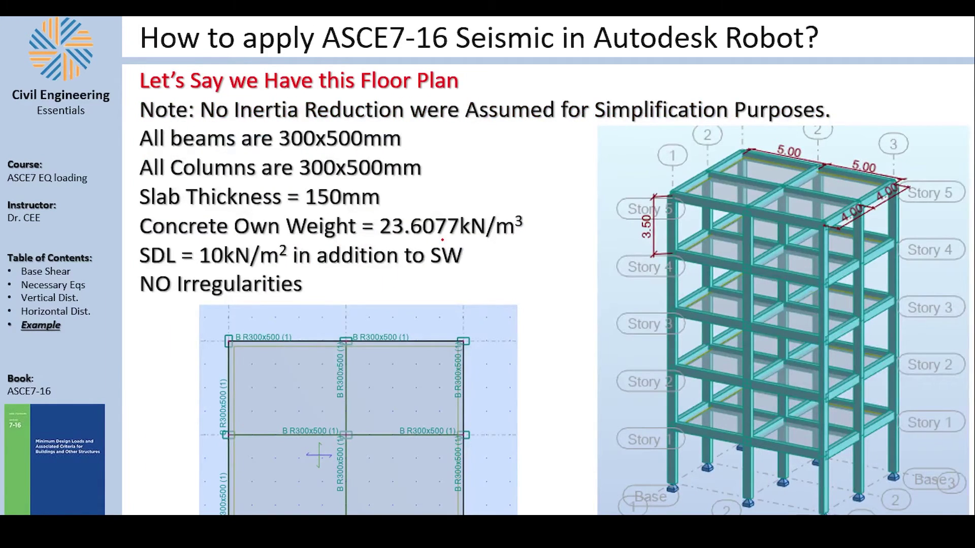
{"action": "key", "text": "Right"}
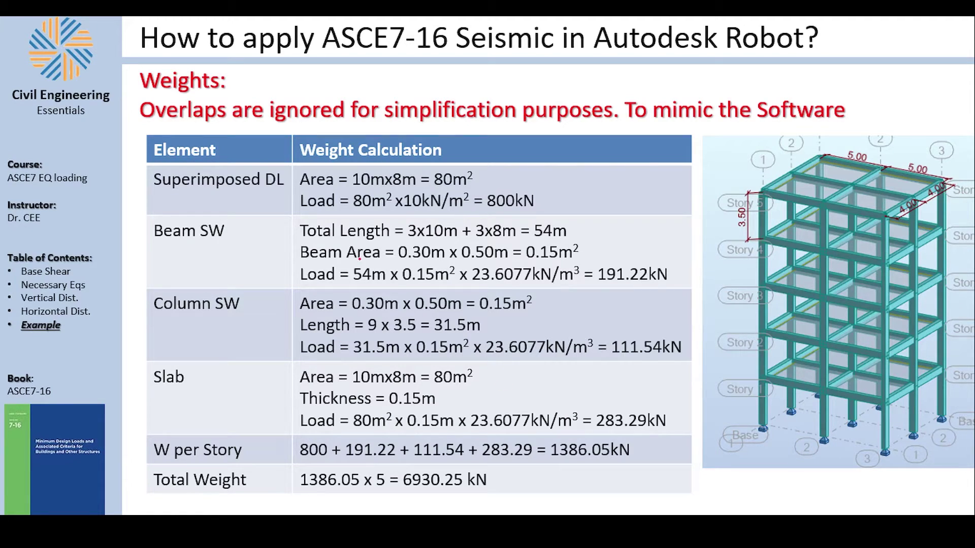
{"action": "left_click_drag", "start_coordinate": [560, 163], "coordinate": [276, 224]}
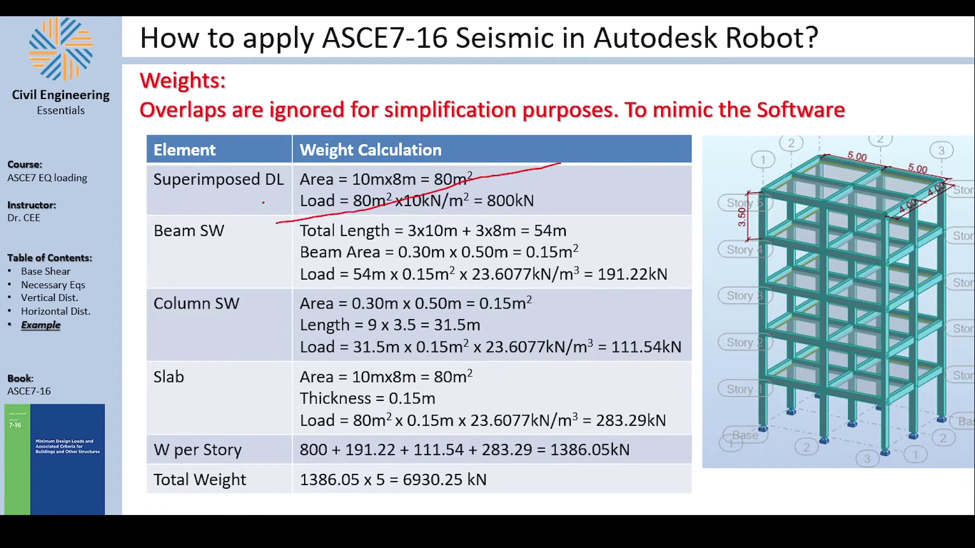
{"action": "left_click_drag", "start_coordinate": [238, 187], "coordinate": [535, 201]}
{"action": "mouse_move", "coordinate": [212, 217]}
{"action": "left_mouse_down"}
{"action": "mouse_move", "coordinate": [132, 297]}
{"action": "mouse_move", "coordinate": [133, 394]}
{"action": "mouse_move", "coordinate": [207, 405]}
{"action": "mouse_move", "coordinate": [236, 282]}
{"action": "left_mouse_up"}
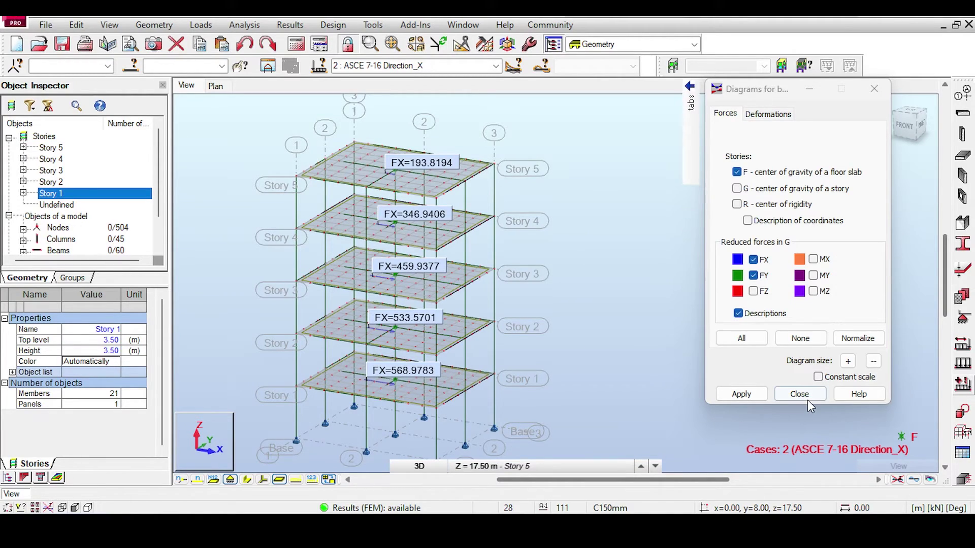
Close the building diagrams settings and delete the ASCE 7-16 Direction_X and Direction_Y cases from the analysis types
{"action": "left_click", "coordinate": [807, 399]}
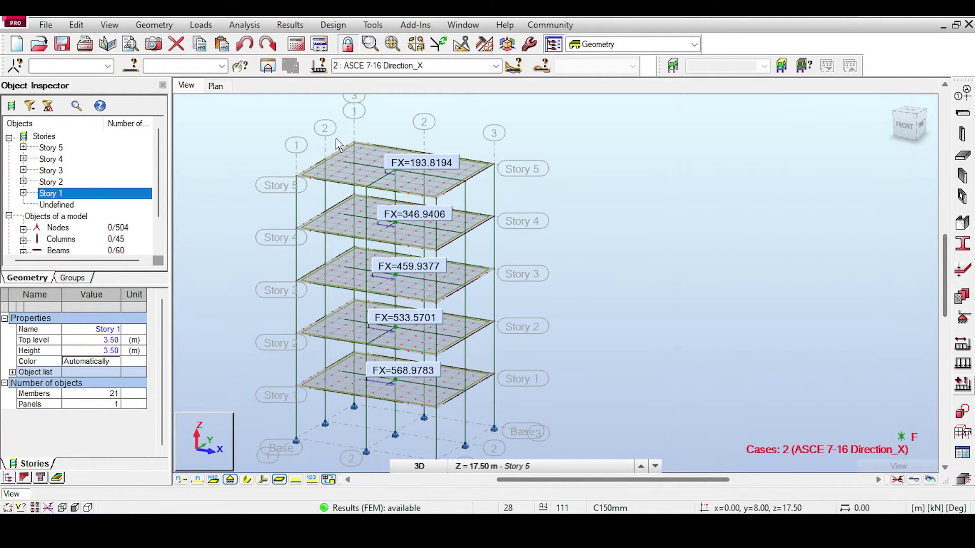
{"action": "left_click", "coordinate": [321, 47]}
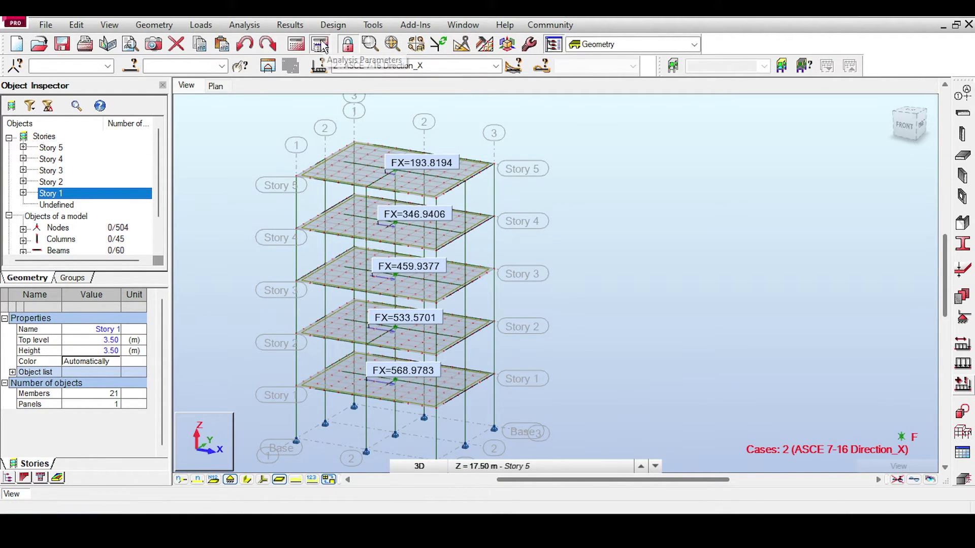
{"action": "left_click", "coordinate": [360, 143]}
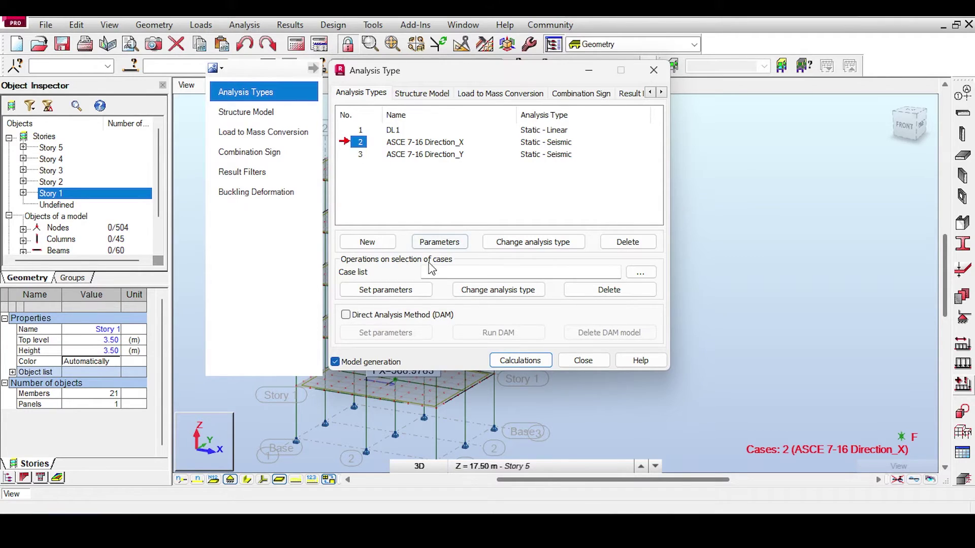
{"action": "left_click", "coordinate": [624, 243]}
{"action": "left_click", "coordinate": [500, 259]}
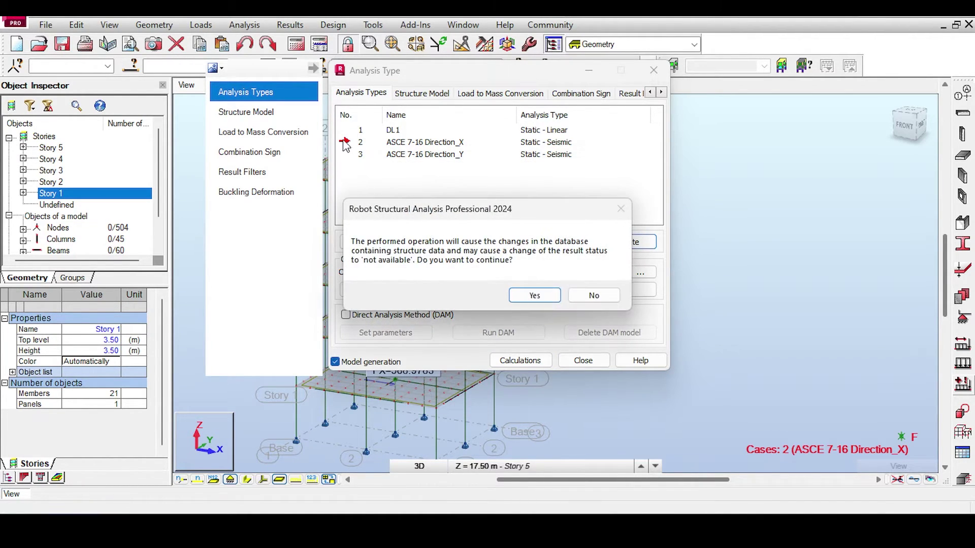
{"action": "left_click", "coordinate": [535, 296]}
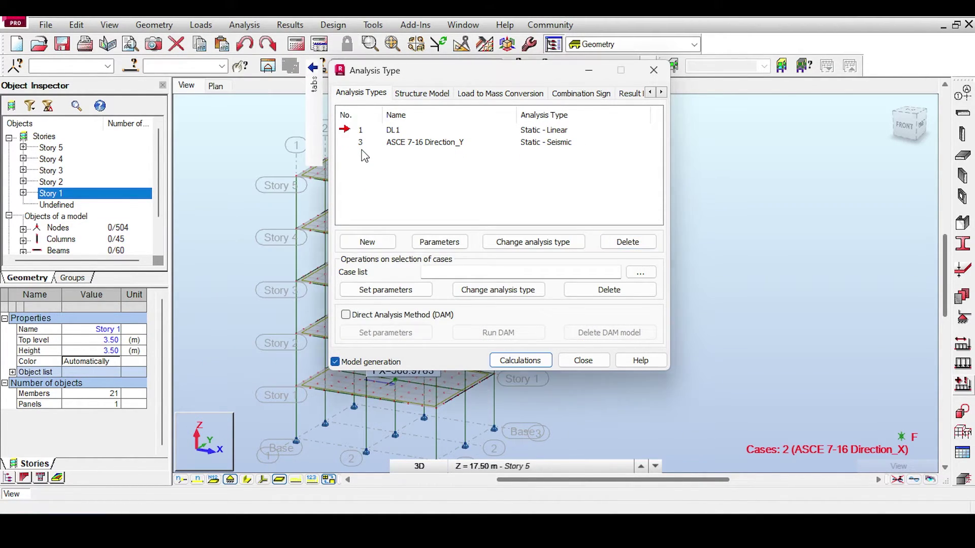
{"action": "left_click", "coordinate": [628, 242]}
{"action": "left_click", "coordinate": [508, 251]}
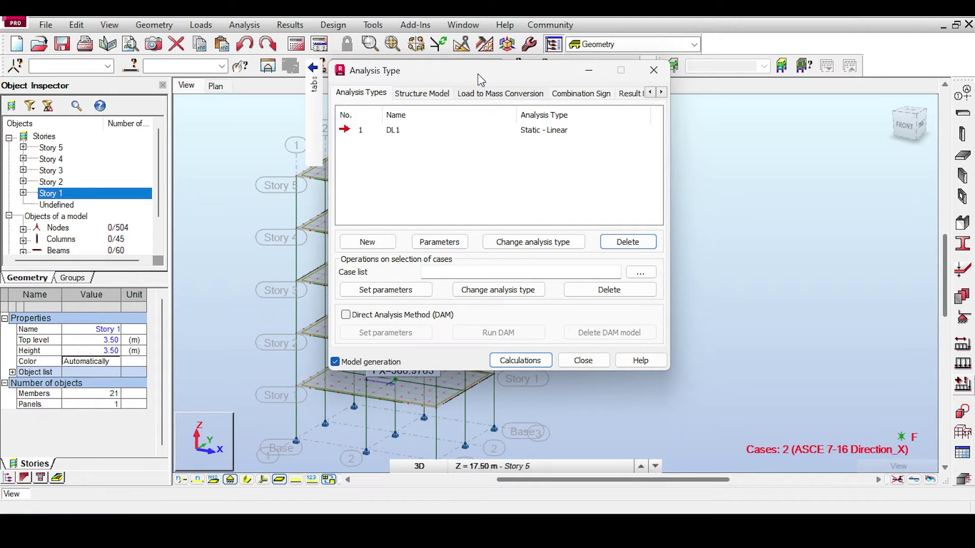
Open the load to mass conversion settings and display the load symbols of case DL1 on the model
{"action": "left_click_drag", "start_coordinate": [481, 80], "coordinate": [539, 69]}
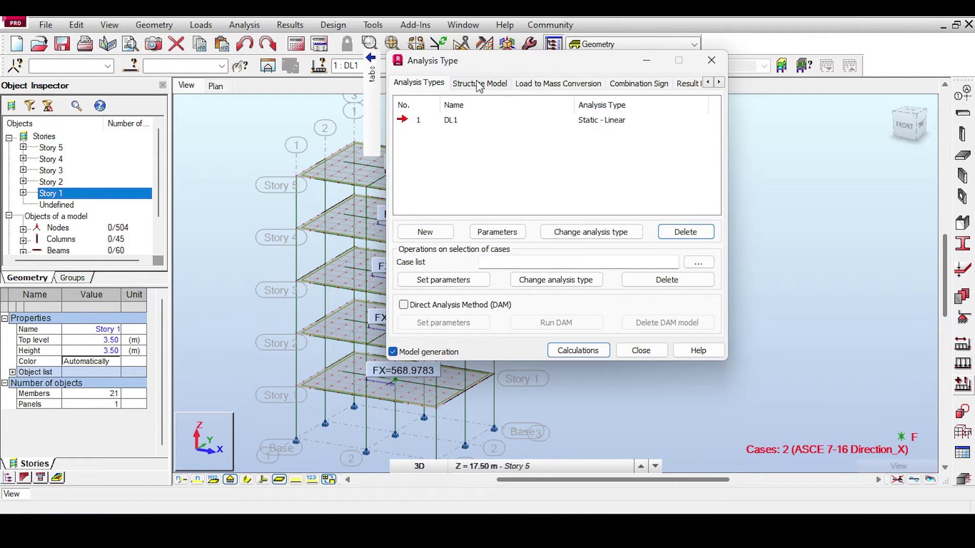
{"action": "left_click", "coordinate": [542, 85]}
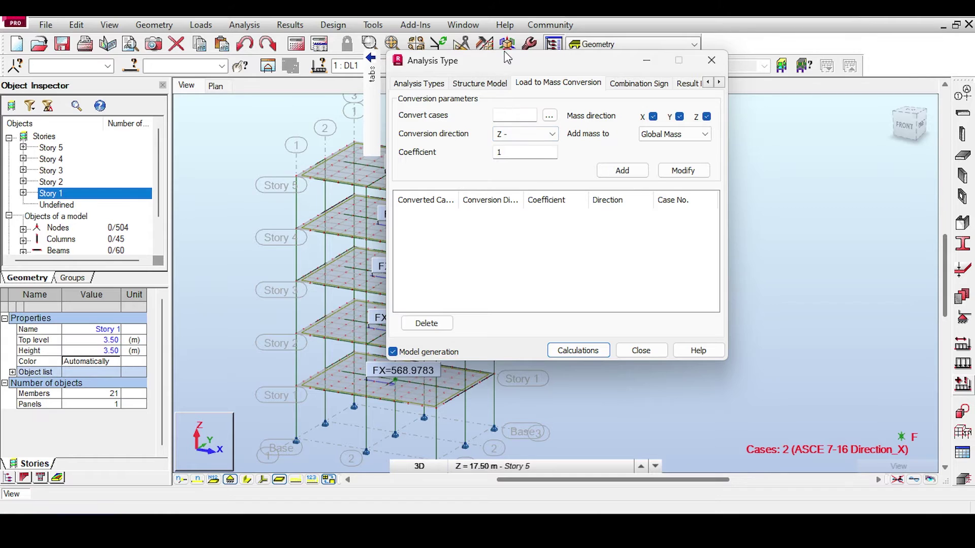
{"action": "left_click_drag", "start_coordinate": [508, 59], "coordinate": [564, 105]}
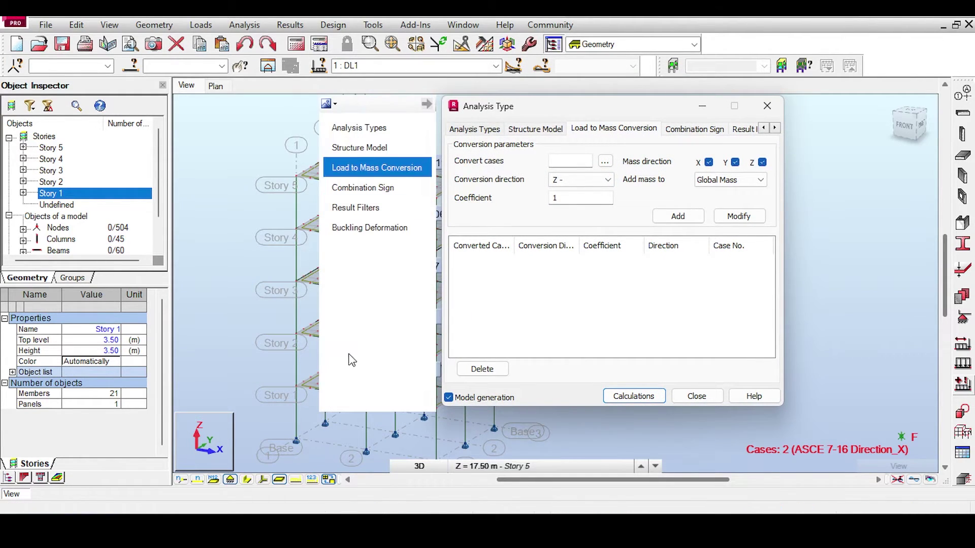
{"action": "left_click", "coordinate": [294, 480]}
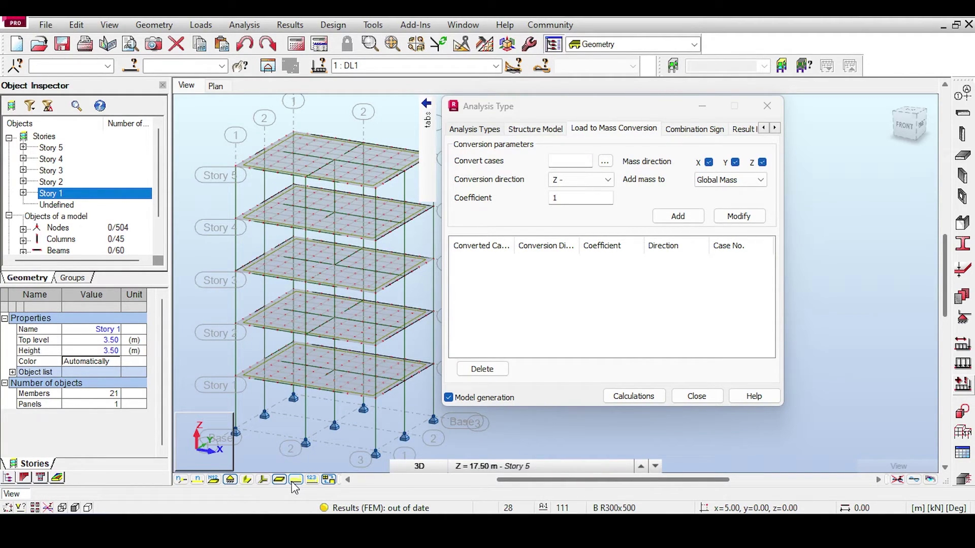
{"action": "left_click", "coordinate": [355, 66]}
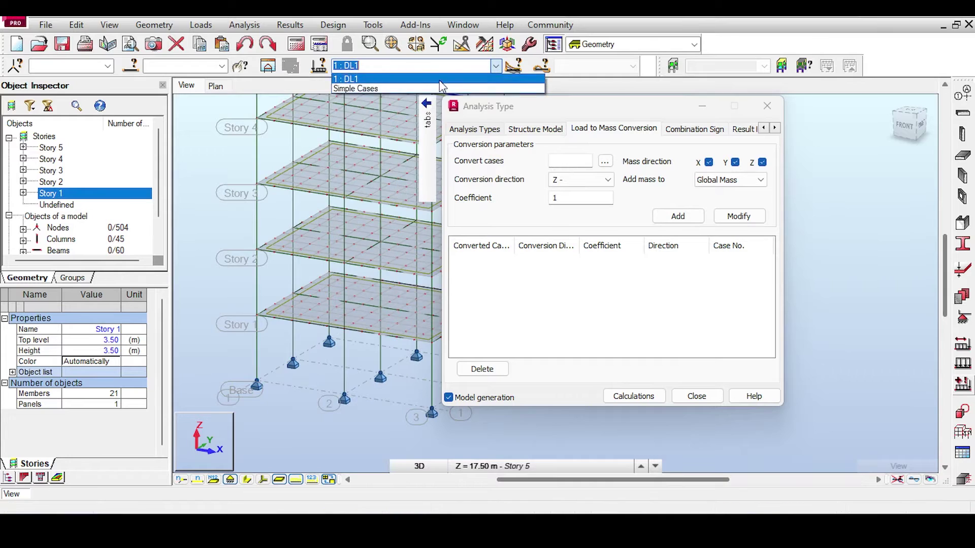
{"action": "left_click", "coordinate": [496, 67]}
{"action": "left_click", "coordinate": [413, 80]}
{"action": "scroll", "coordinate": [311, 158], "scroll_direction": "down", "scroll_amount": 3}
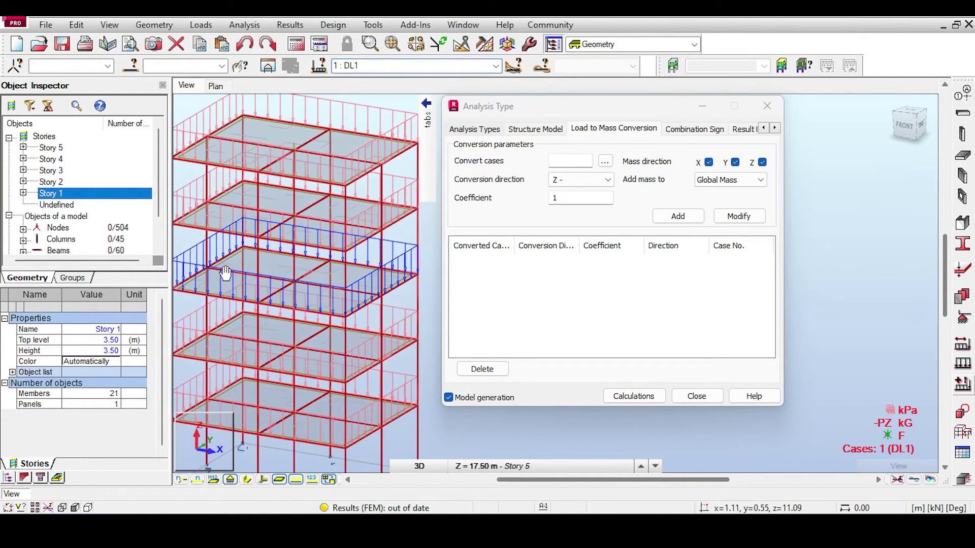
Add a load to mass conversion of case 1 in direction Z- with coefficient 1, assigned to Global Mass
{"action": "left_click", "coordinate": [427, 122]}
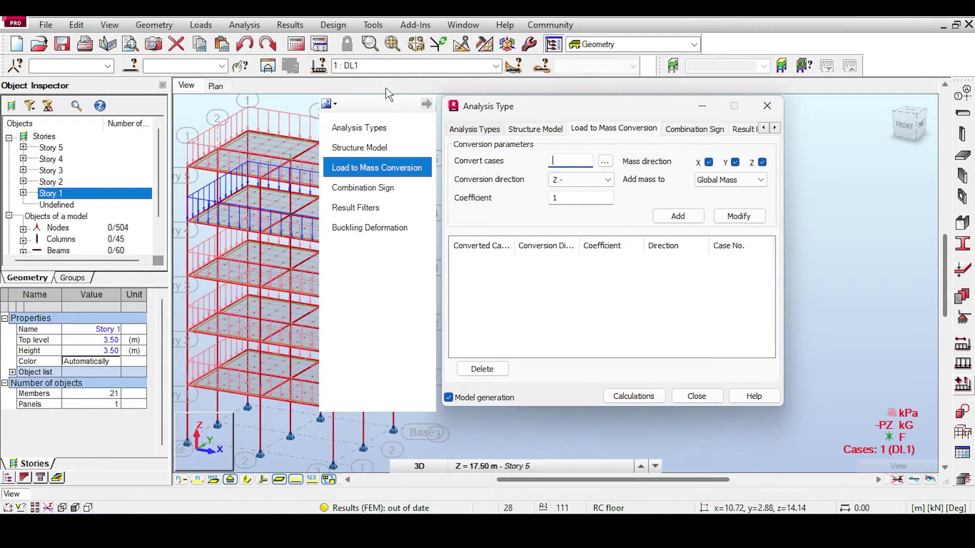
{"action": "type", "text": "1"}
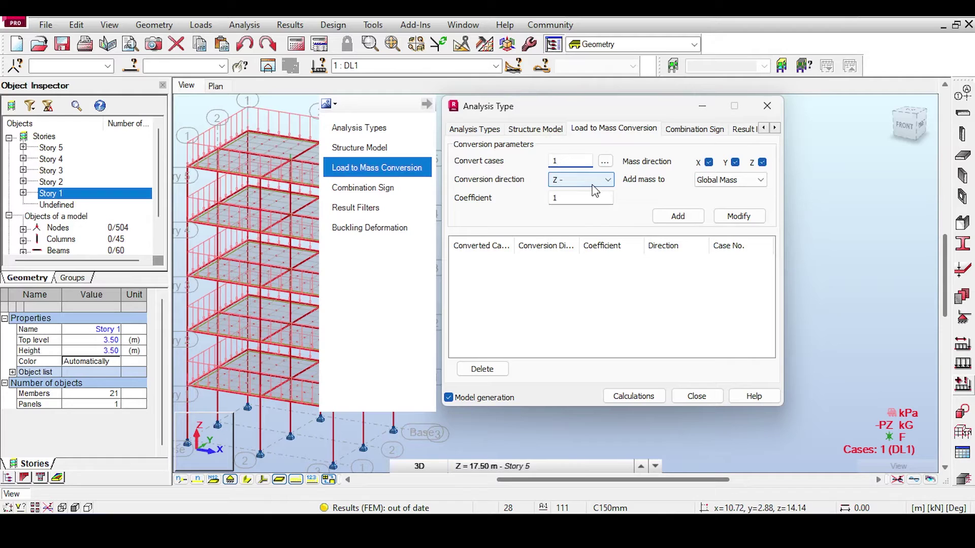
{"action": "left_click", "coordinate": [678, 216]}
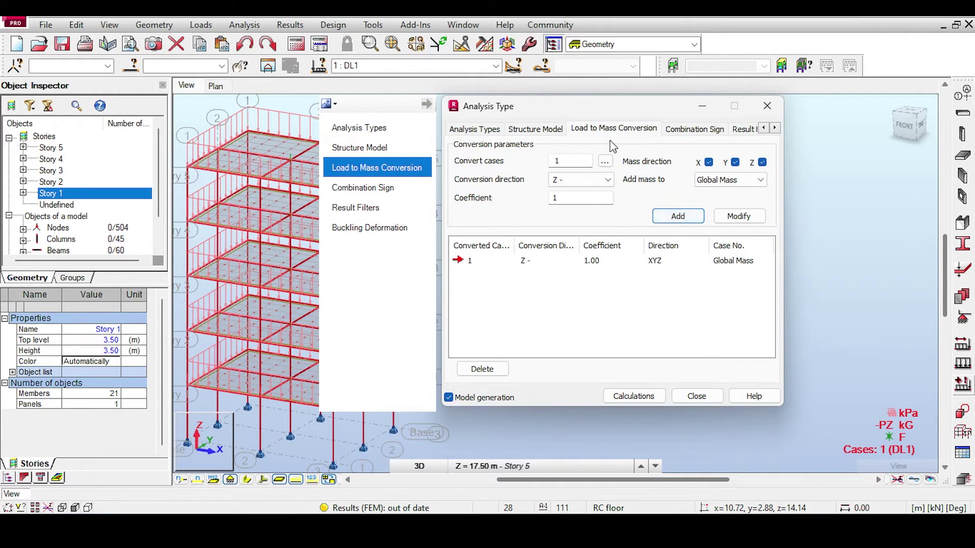
{"action": "left_click_drag", "start_coordinate": [595, 111], "coordinate": [719, 120]}
{"action": "left_click", "coordinate": [276, 218]}
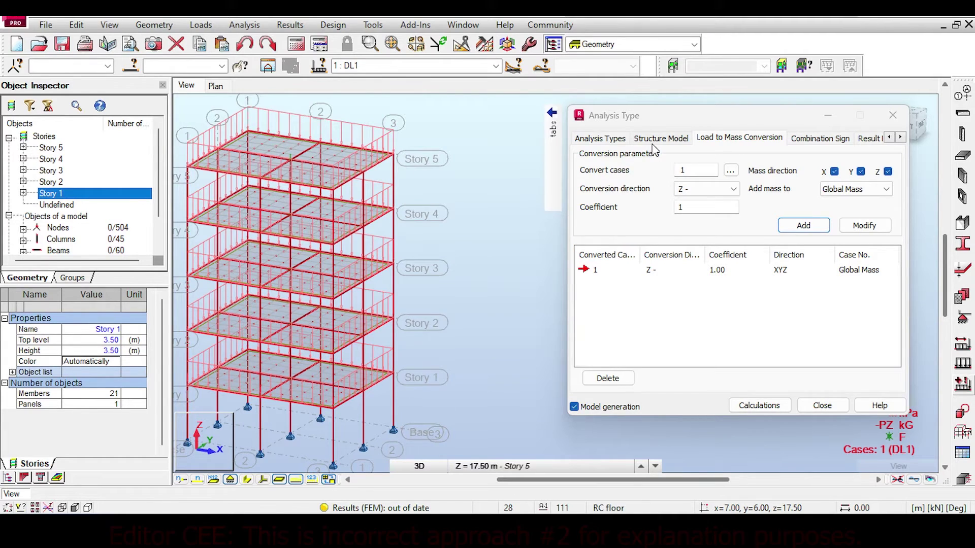
Create a new Seismic (Equivalent Lateral Force Method) case according to ASCE 7-16 and open its seismic analysis parameters
{"action": "left_click", "coordinate": [600, 138]}
{"action": "left_click", "coordinate": [444, 278]}
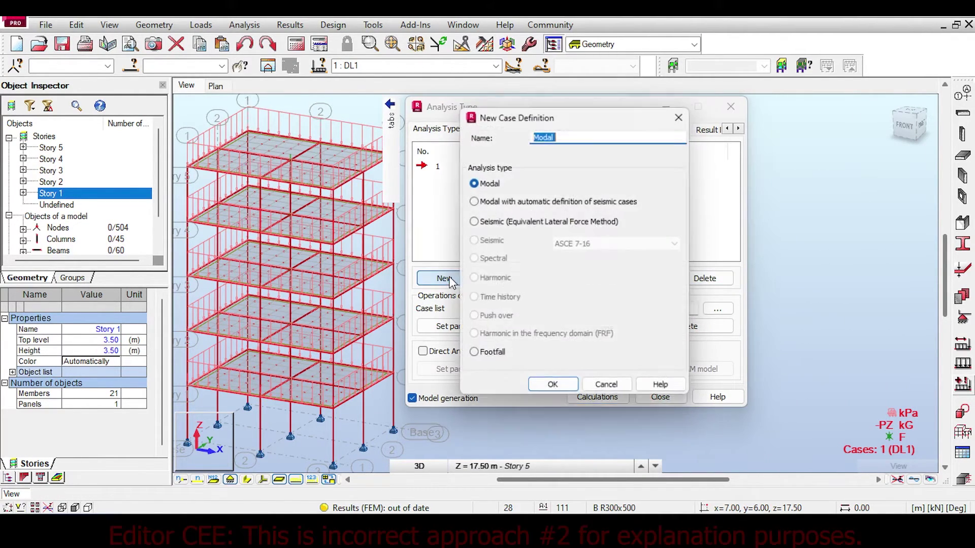
{"action": "left_click", "coordinate": [472, 221]}
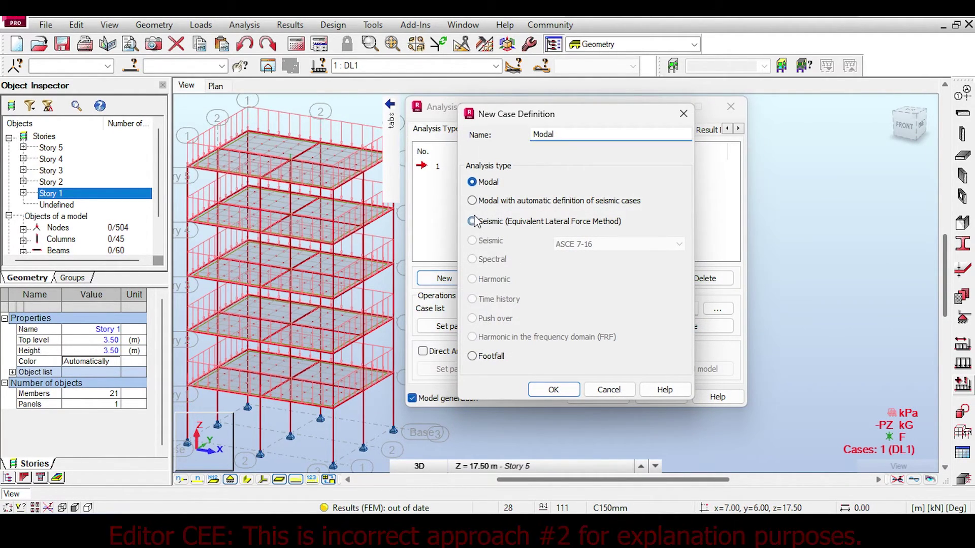
{"action": "left_click", "coordinate": [533, 389]}
{"action": "left_click", "coordinate": [618, 306]}
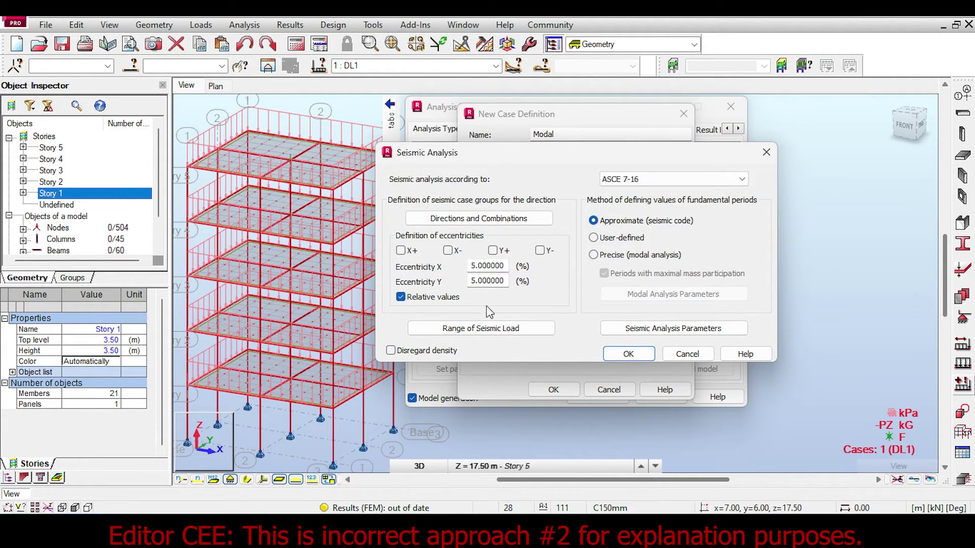
{"action": "left_click", "coordinate": [631, 328]}
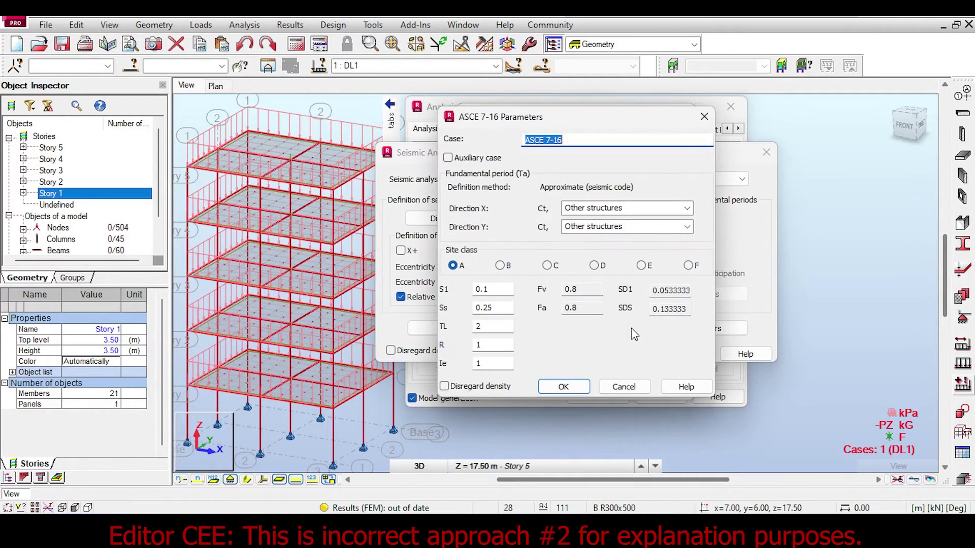
Set the fundamental period coefficient Ct to RC frames for both directions X and Y
{"action": "left_click", "coordinate": [688, 209]}
{"action": "left_click", "coordinate": [686, 208]}
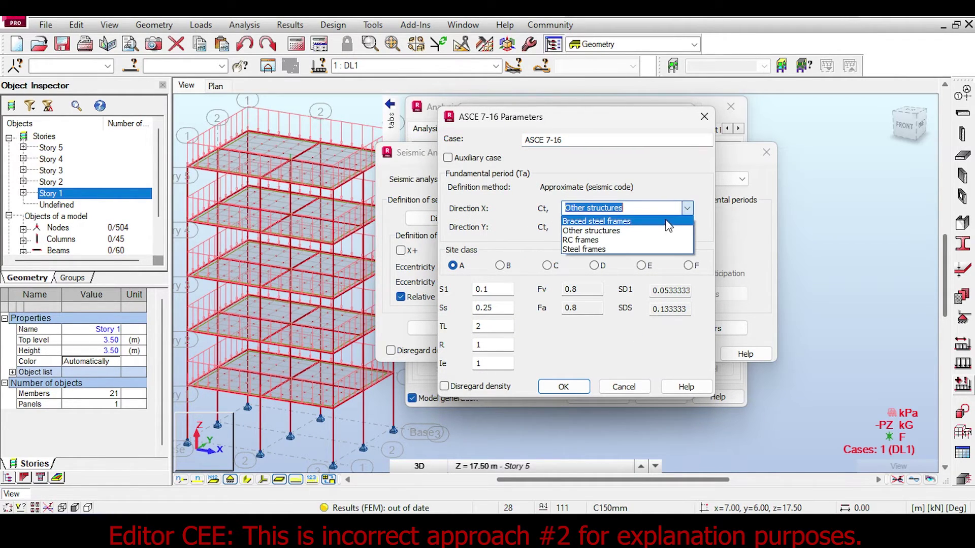
{"action": "left_click", "coordinate": [669, 240]}
{"action": "left_click", "coordinate": [687, 227]}
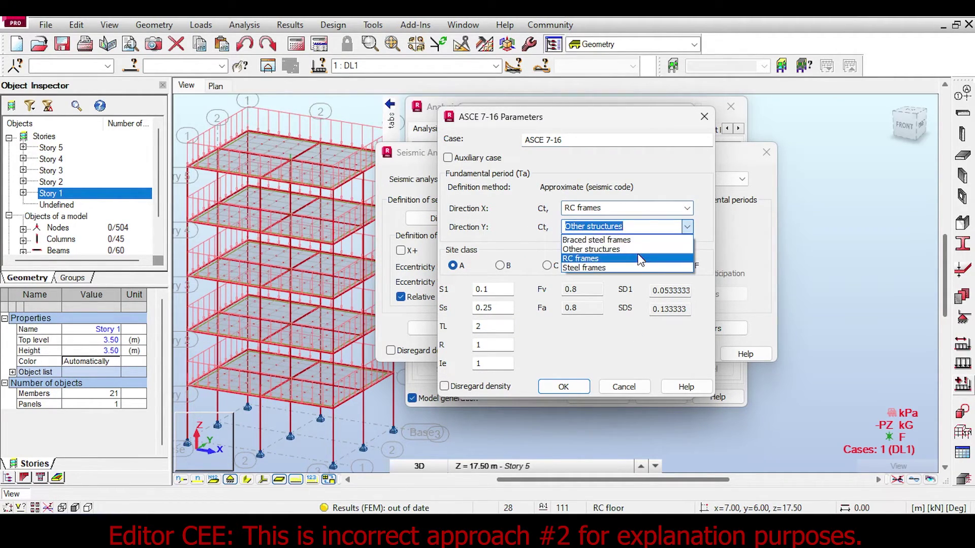
{"action": "left_click", "coordinate": [639, 259]}
Set S1 to 0.669, Ss to 1.88, TL to 8, R to 3 and the site class to B, and confirm the seismic case
{"action": "left_click", "coordinate": [487, 289]}
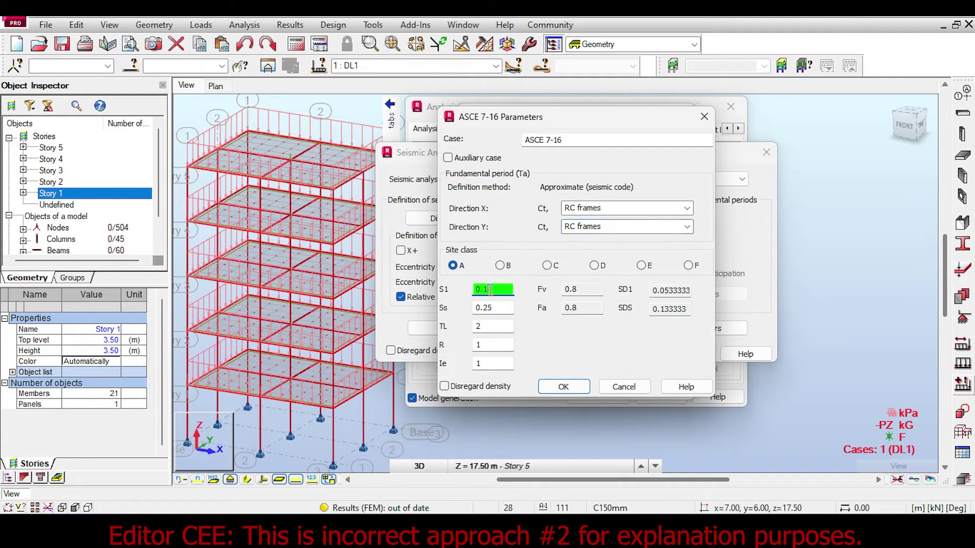
{"action": "type", "text": "0."}
{"action": "left_click", "coordinate": [492, 308]}
{"action": "type", "text": "1.88"}
{"action": "left_click", "coordinate": [492, 326]}
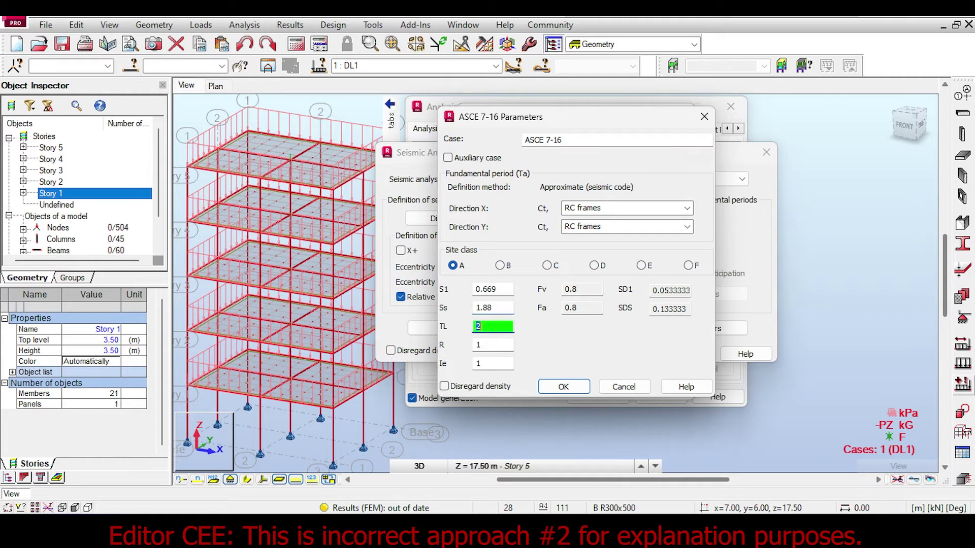
{"action": "type", "text": "8"}
{"action": "left_click", "coordinate": [492, 345]}
{"action": "type", "text": "3"}
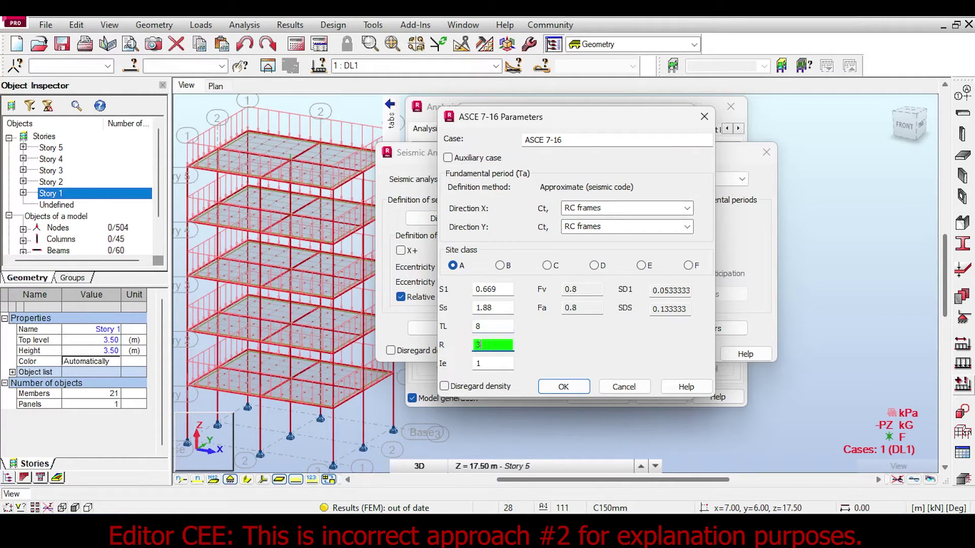
{"action": "left_click", "coordinate": [500, 265]}
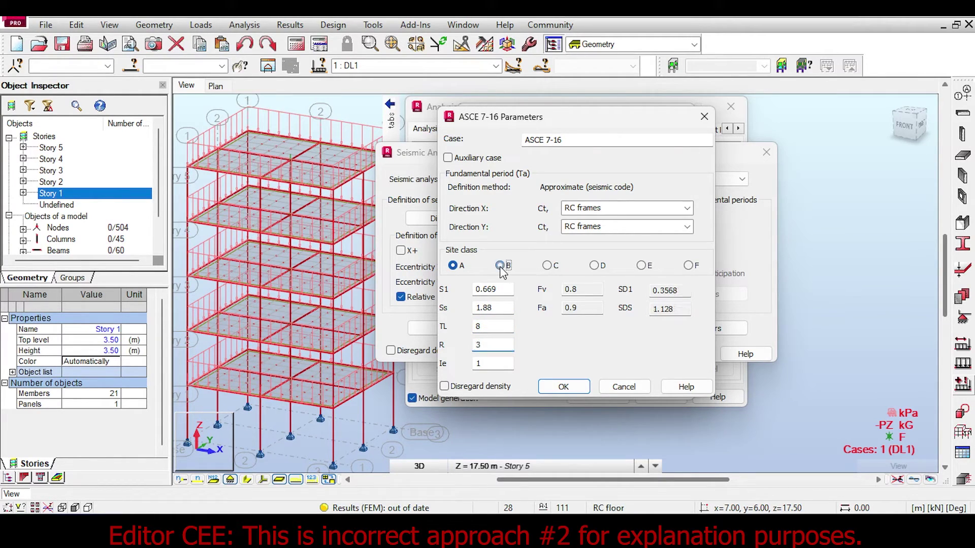
{"action": "left_click", "coordinate": [563, 387]}
{"action": "left_click", "coordinate": [629, 354]}
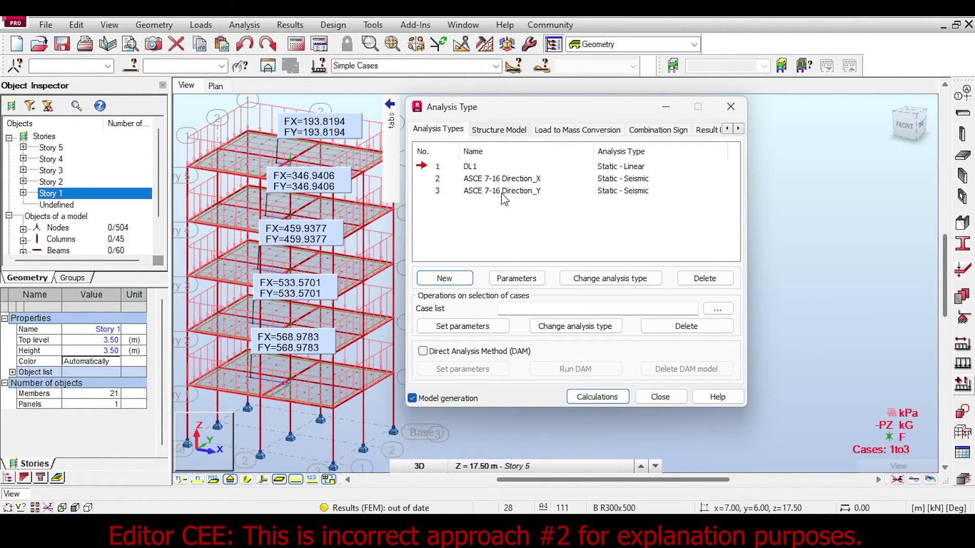
Run the calculations and display the story forces of case ASCE 7-16 Direction_X on the unobstructed model
{"action": "left_click", "coordinate": [597, 397]}
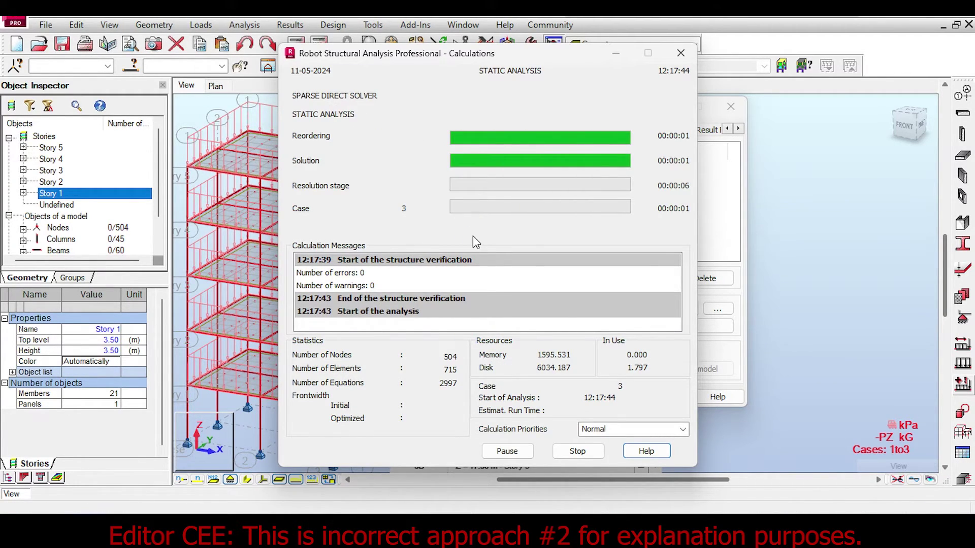
{"action": "left_click", "coordinate": [495, 67]}
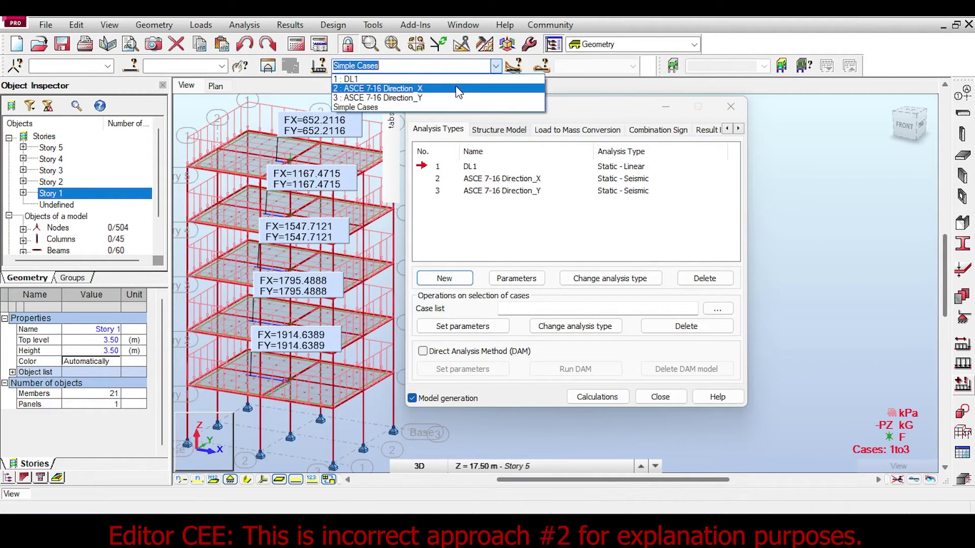
{"action": "left_click", "coordinate": [386, 84]}
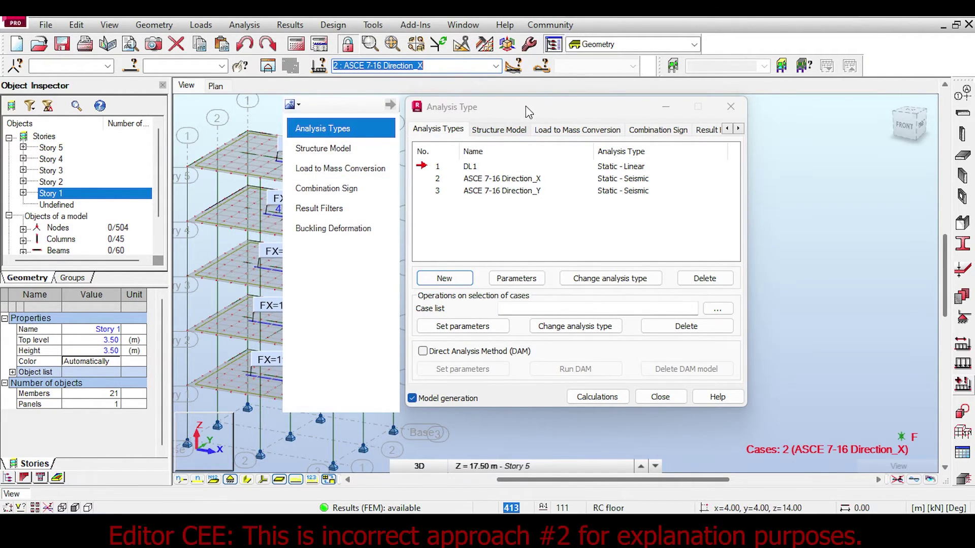
{"action": "left_click_drag", "start_coordinate": [488, 113], "coordinate": [689, 130]}
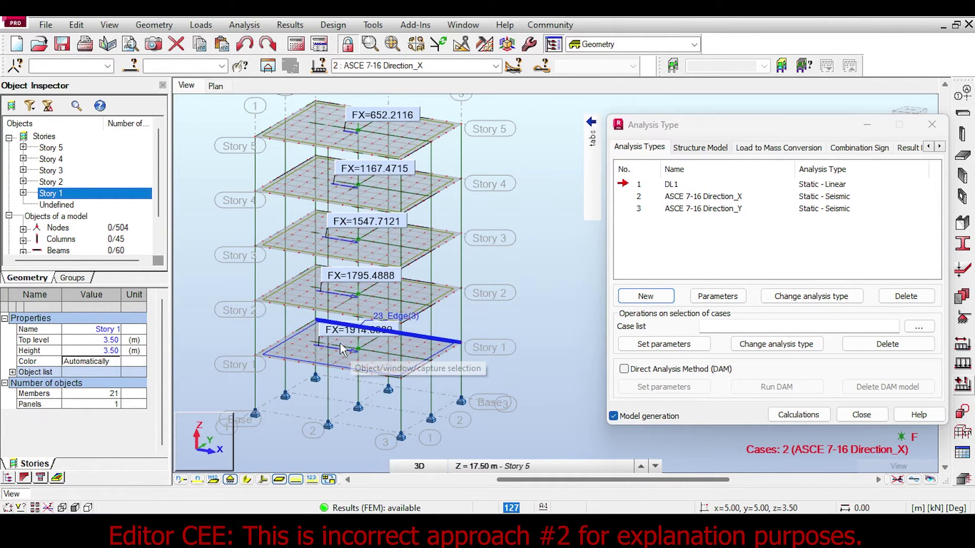
Switch to the presentation and mark the hand-calculated base shear V for comparison with the story forces
{"action": "left_click", "coordinate": [640, 435]}
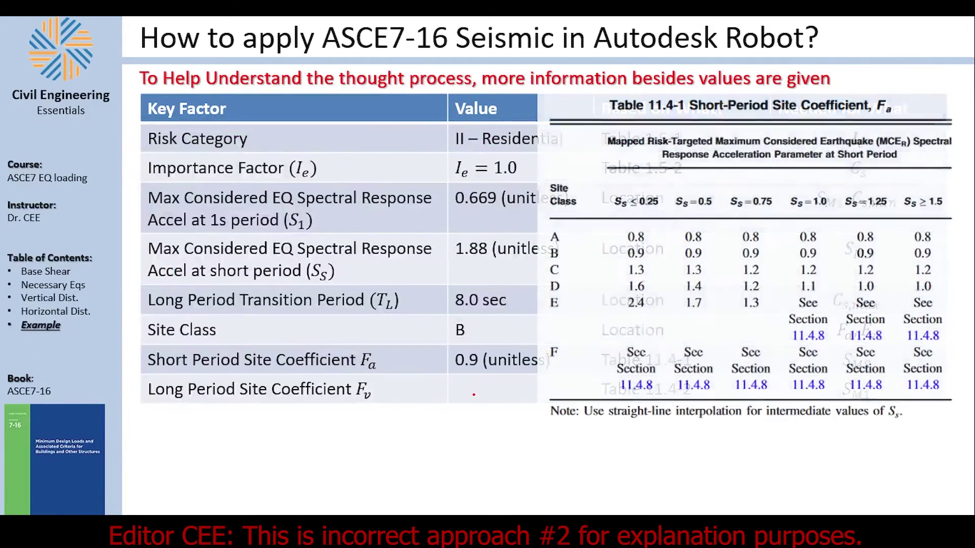
{"action": "left_click", "coordinate": [473, 394]}
{"action": "left_click", "coordinate": [473, 394]}
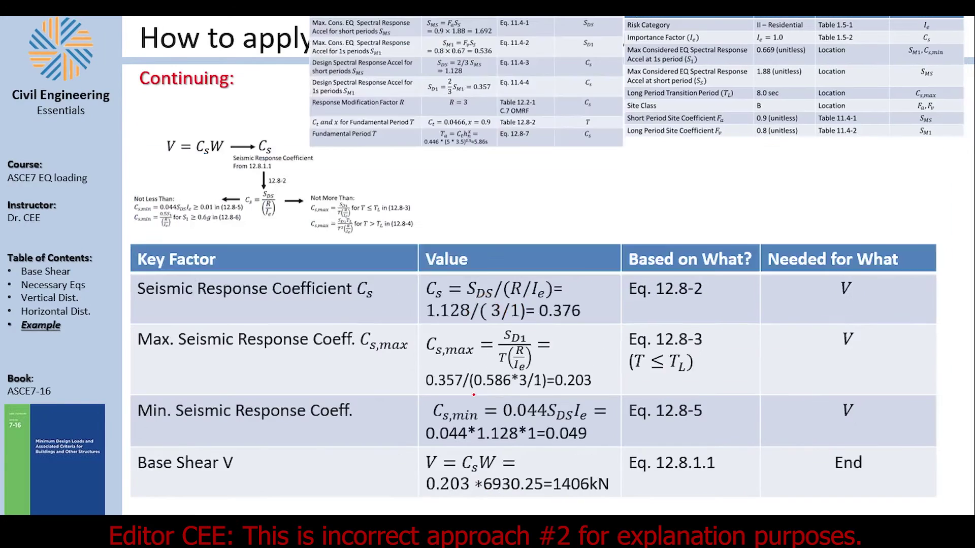
{"action": "left_click_drag", "start_coordinate": [588, 481], "coordinate": [571, 471]}
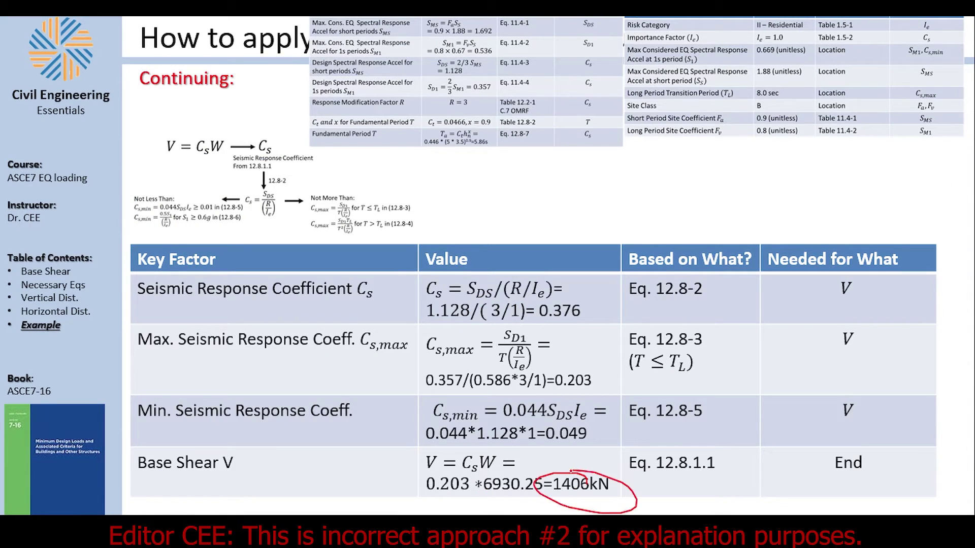
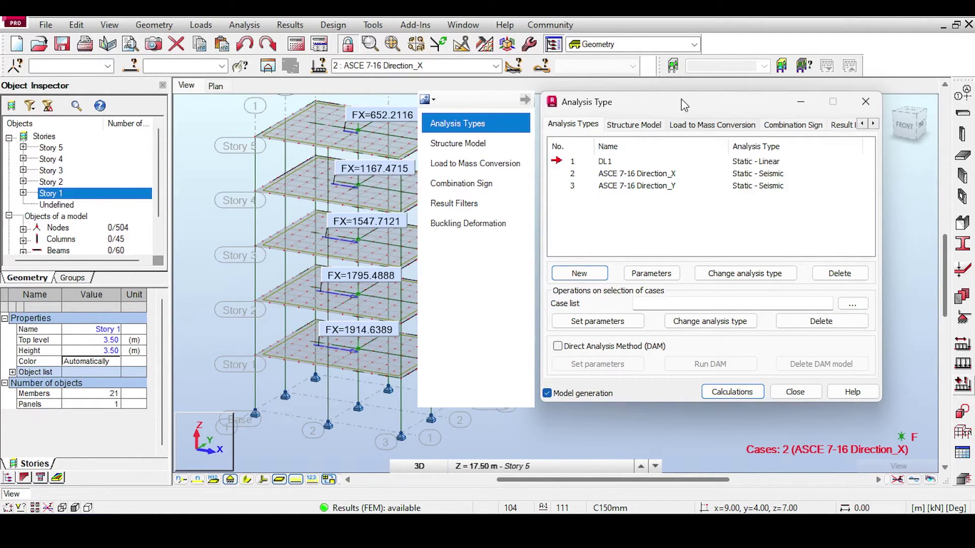
Switch back to Robot Structural Analysis, delete the ASCE 7-16 Direction_X and Direction_Y cases, and display case DL1 on the model
{"action": "left_click_drag", "start_coordinate": [681, 98], "coordinate": [765, 92]}
{"action": "left_click", "coordinate": [660, 166]}
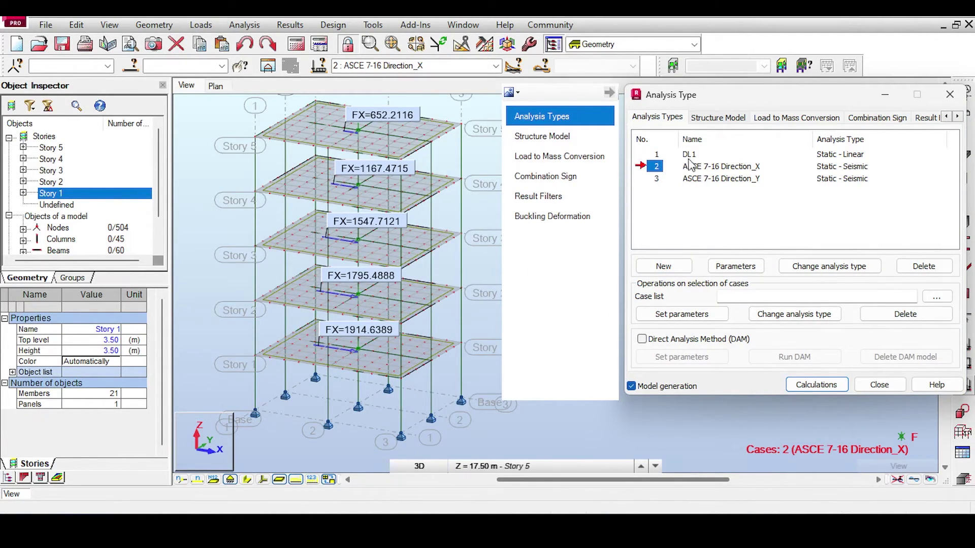
{"action": "left_click", "coordinate": [919, 266]}
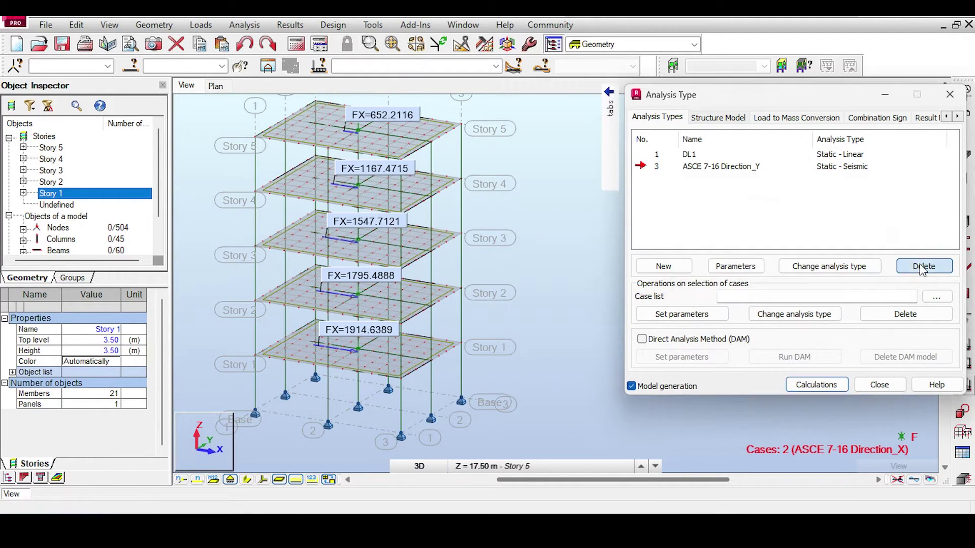
{"action": "left_click", "coordinate": [798, 277]}
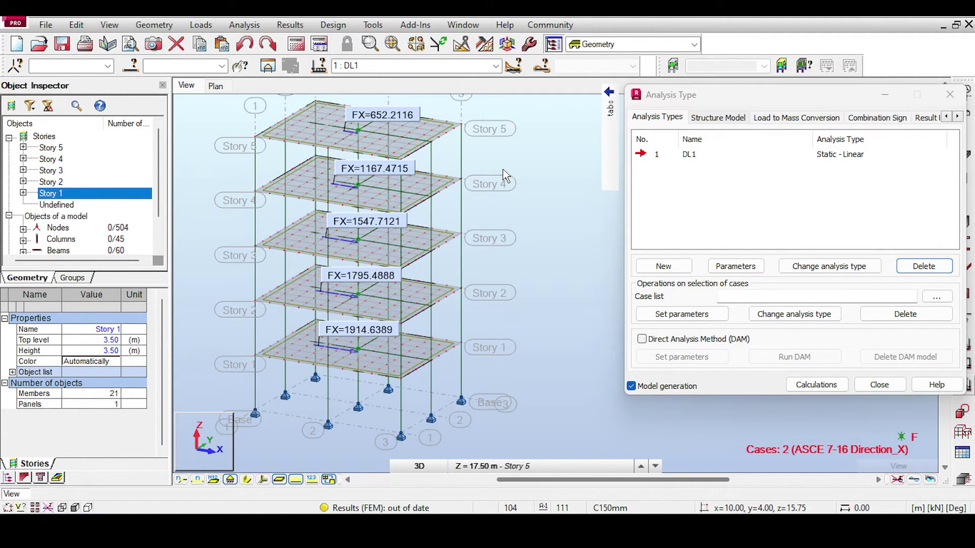
{"action": "left_click", "coordinate": [493, 66]}
{"action": "left_click", "coordinate": [489, 79]}
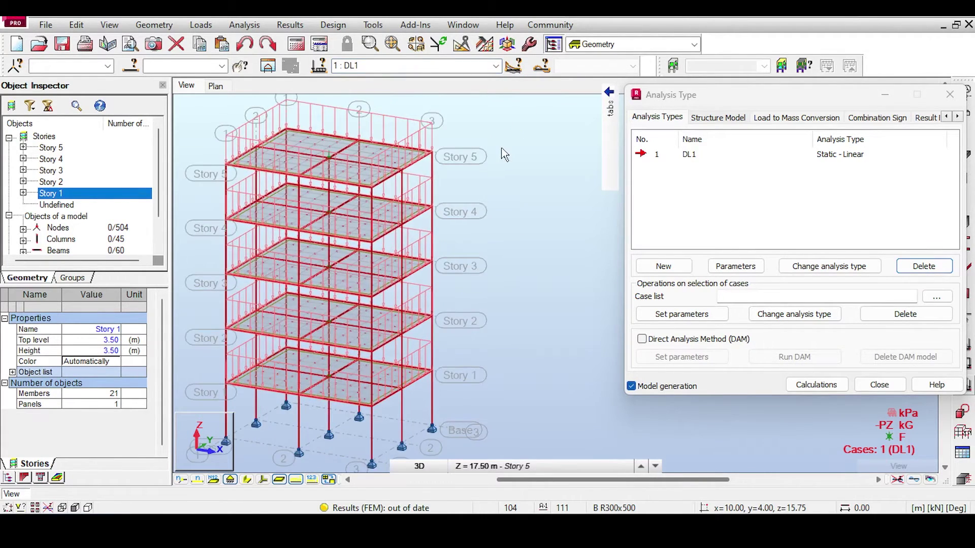
Review the load to mass conversion of case 1 against the DL1 loads and return to the list of analysis types
{"action": "left_click_drag", "start_coordinate": [752, 96], "coordinate": [615, 81]}
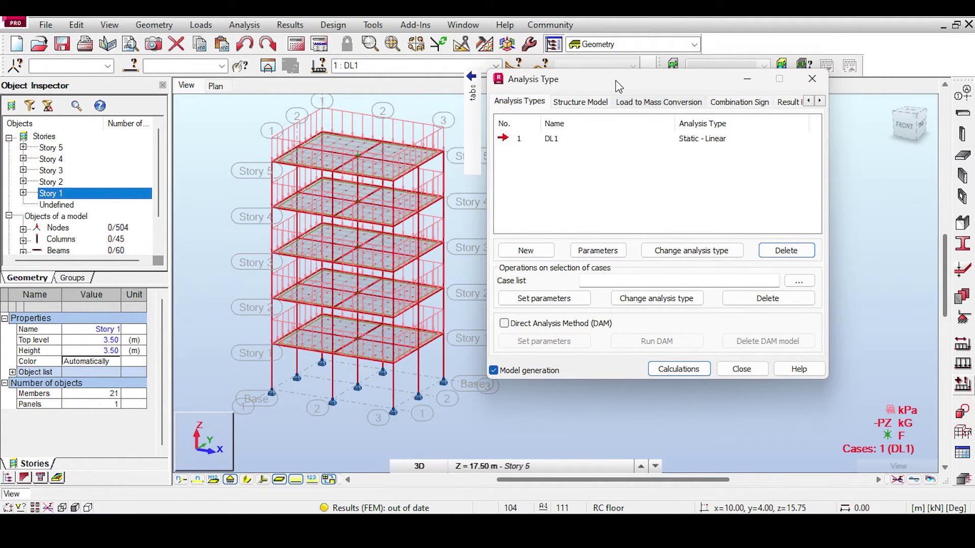
{"action": "left_click", "coordinate": [627, 104]}
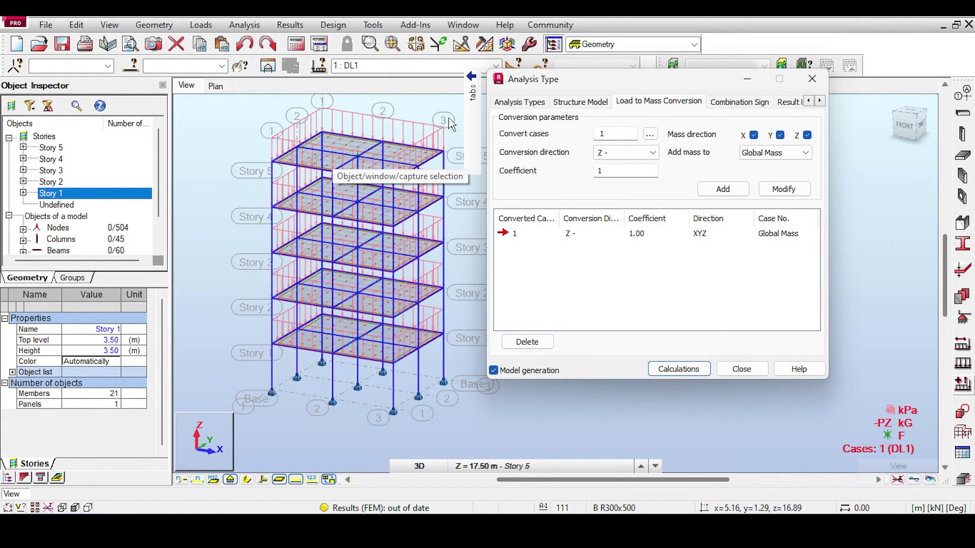
{"action": "left_click", "coordinate": [472, 86]}
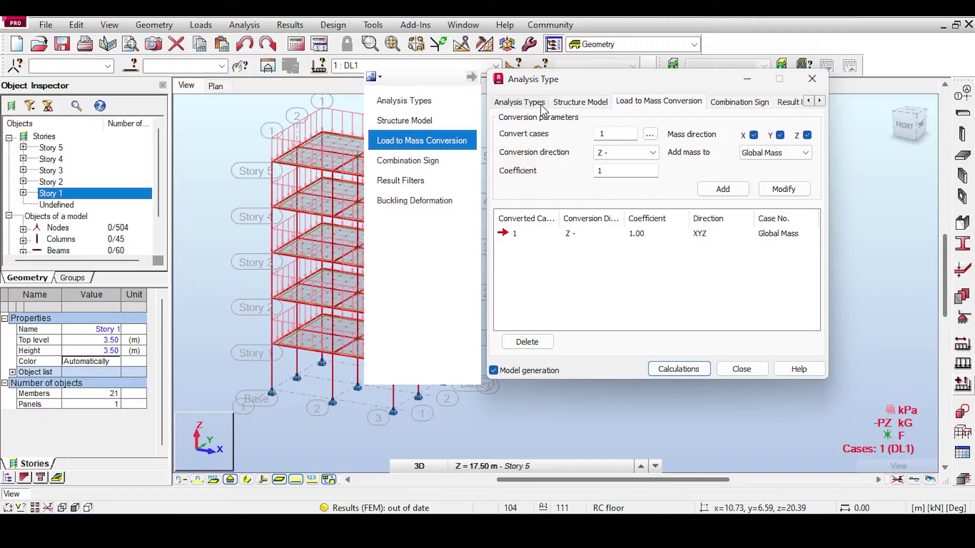
{"action": "left_click_drag", "start_coordinate": [558, 83], "coordinate": [611, 90]}
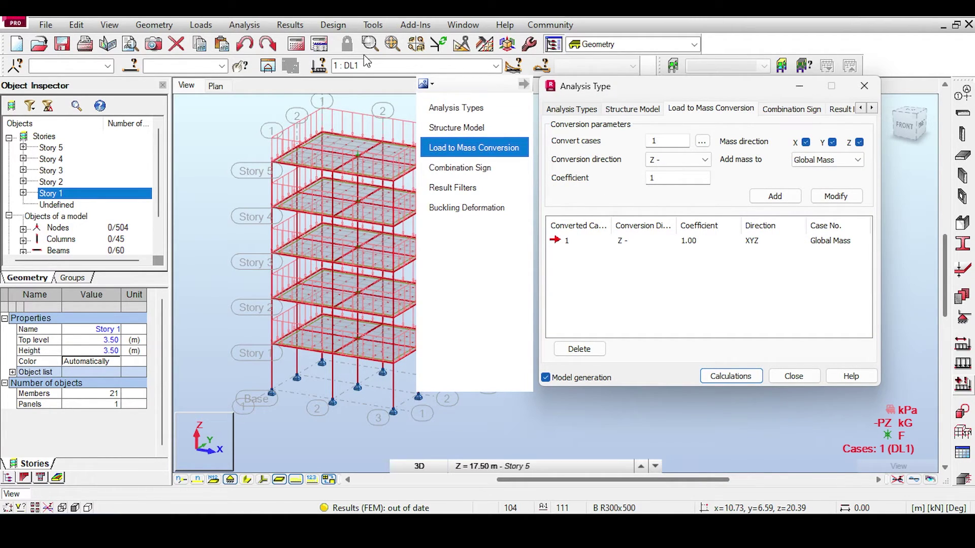
{"action": "left_click", "coordinate": [579, 109]}
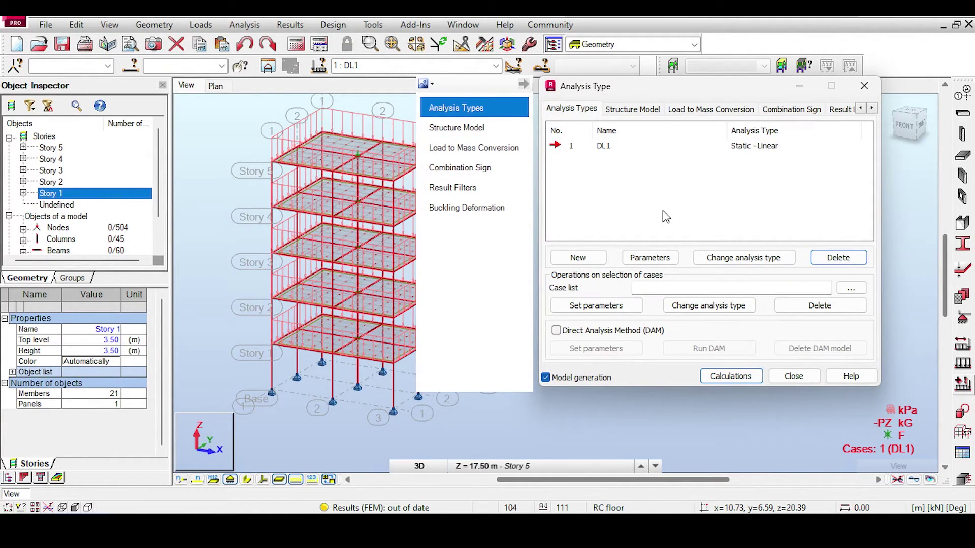
{"action": "left_click", "coordinate": [579, 258]}
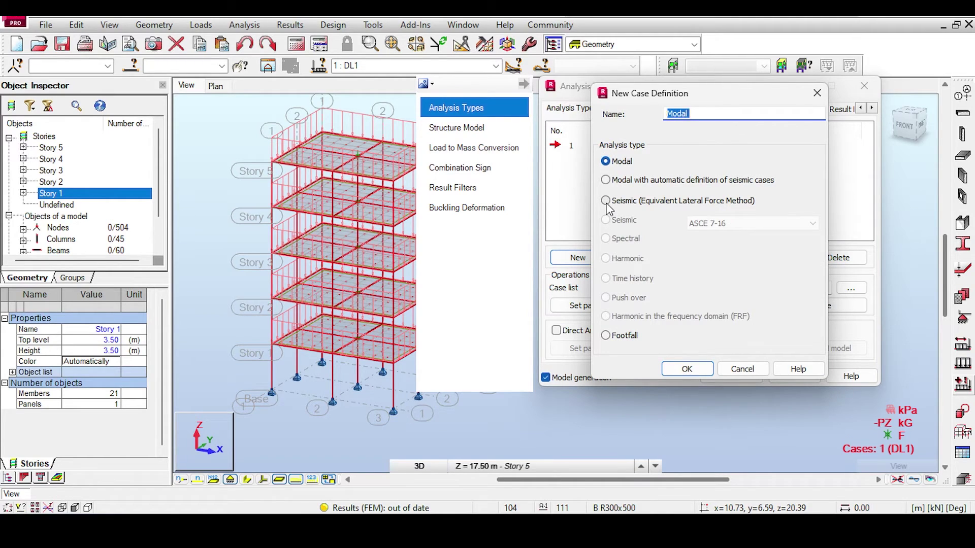
{"action": "left_click", "coordinate": [606, 202]}
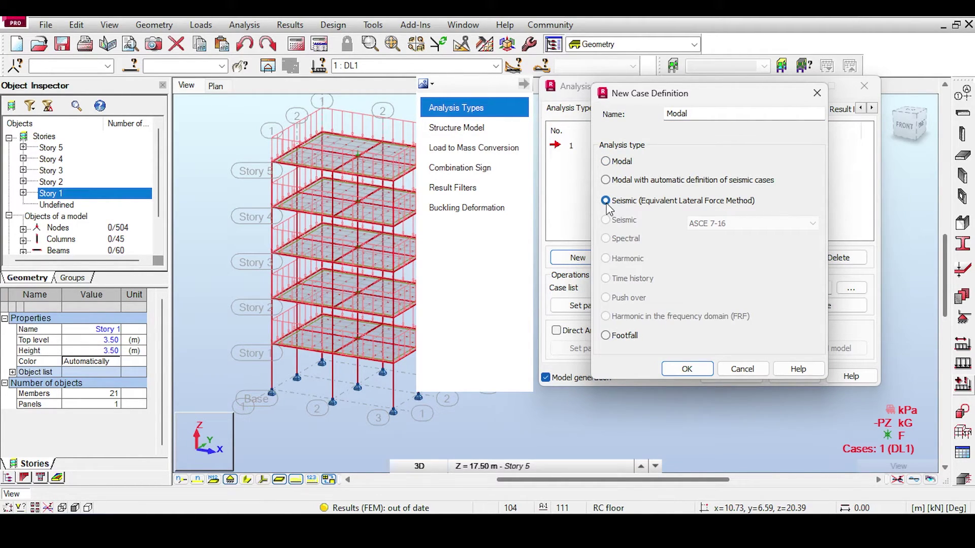
{"action": "left_click", "coordinate": [686, 369]}
{"action": "left_click", "coordinate": [757, 287]}
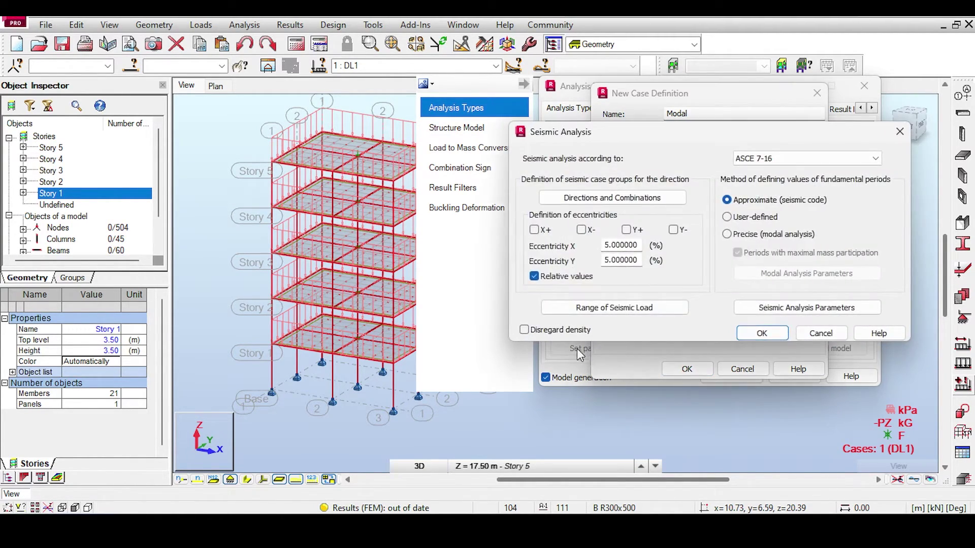
{"action": "left_click", "coordinate": [524, 330]}
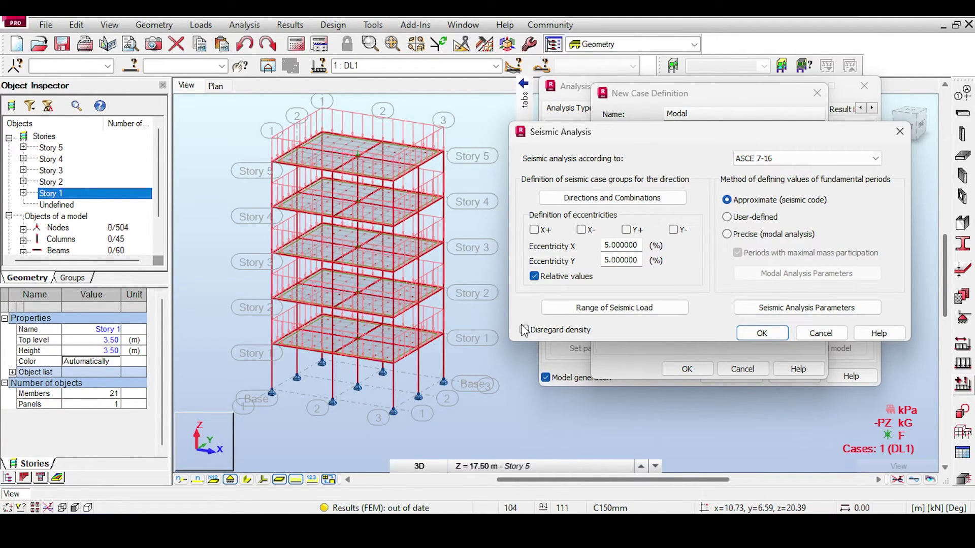
{"action": "left_click", "coordinate": [820, 333]}
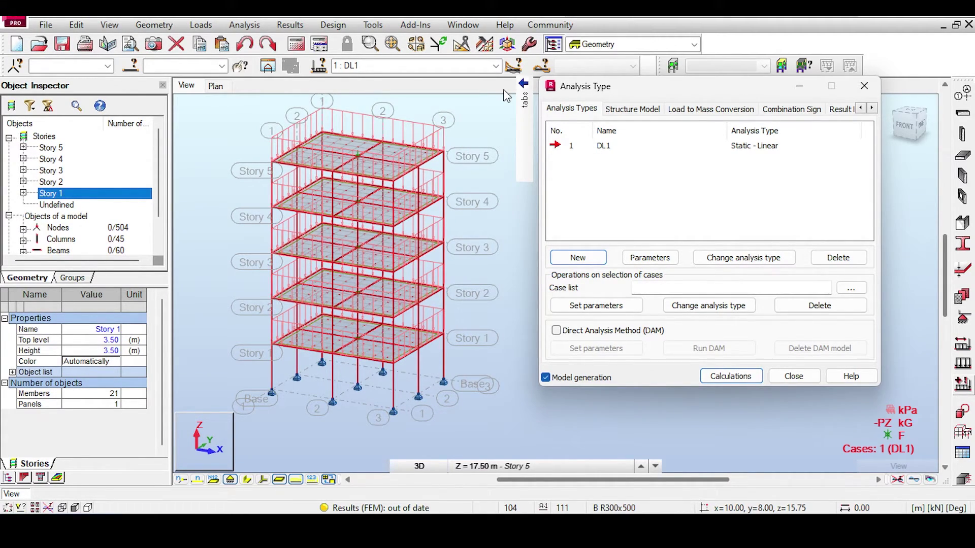
{"action": "left_click", "coordinate": [579, 163]}
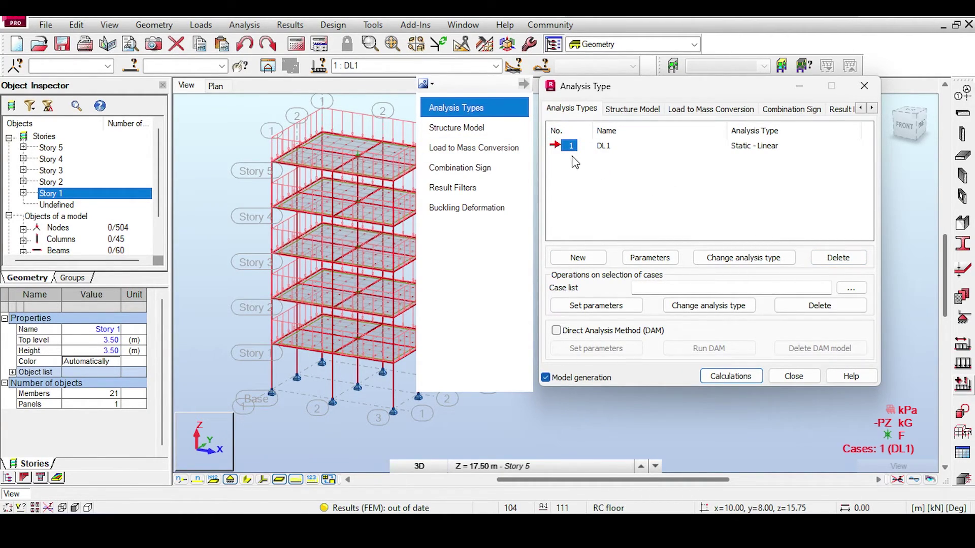
{"action": "left_click", "coordinate": [581, 259]}
{"action": "left_click", "coordinate": [619, 205]}
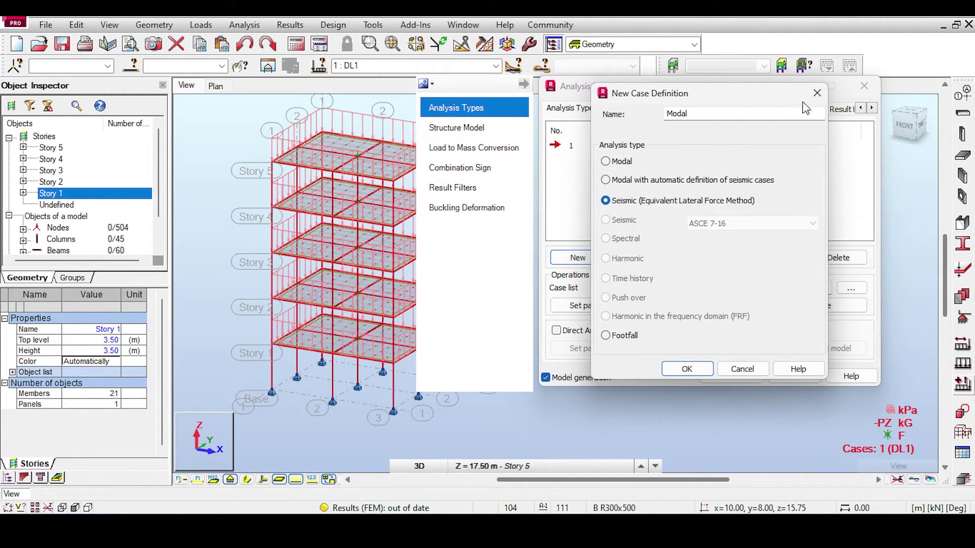
{"action": "left_click", "coordinate": [817, 93]}
Check the load to mass conversion of case 1 against the DL1 entries in the load table
{"action": "left_click", "coordinate": [684, 110]}
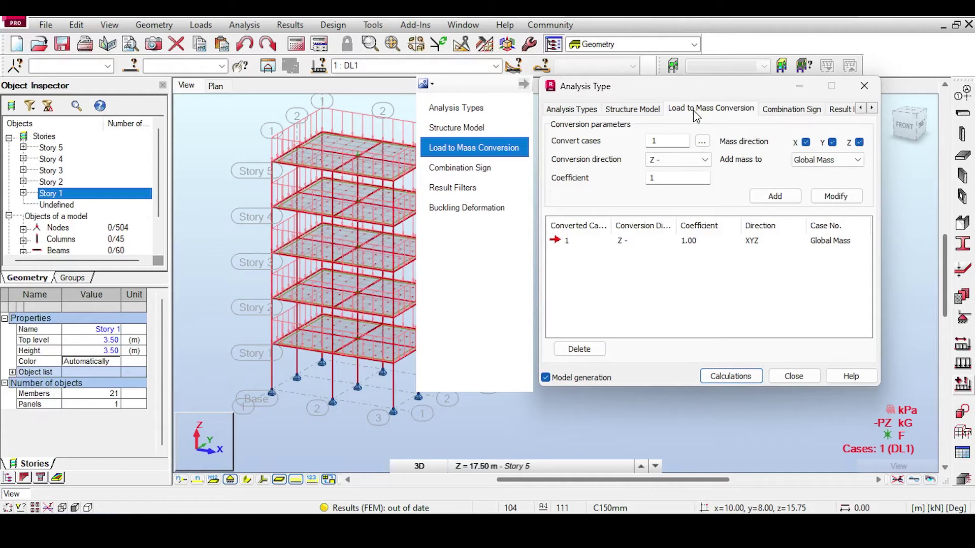
{"action": "left_click", "coordinate": [201, 25]}
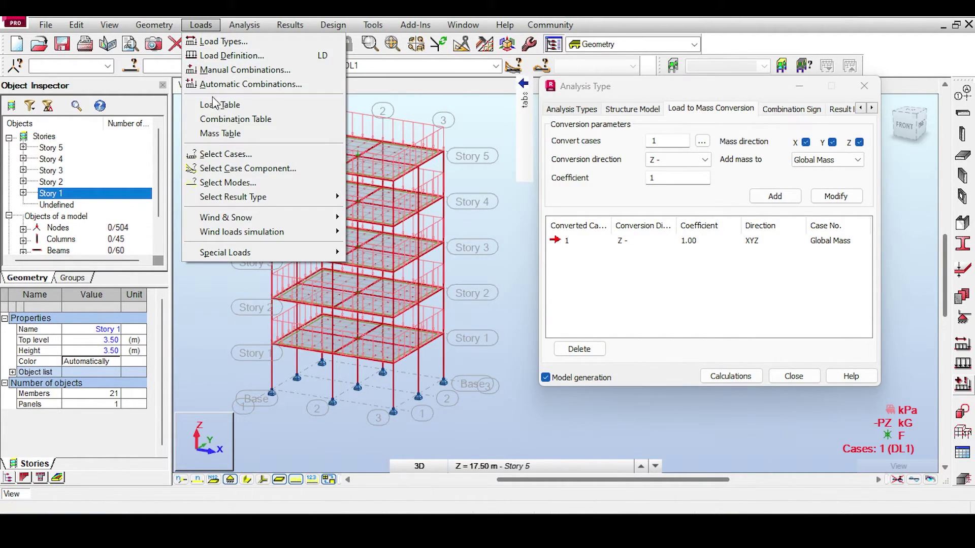
{"action": "left_click", "coordinate": [224, 102]}
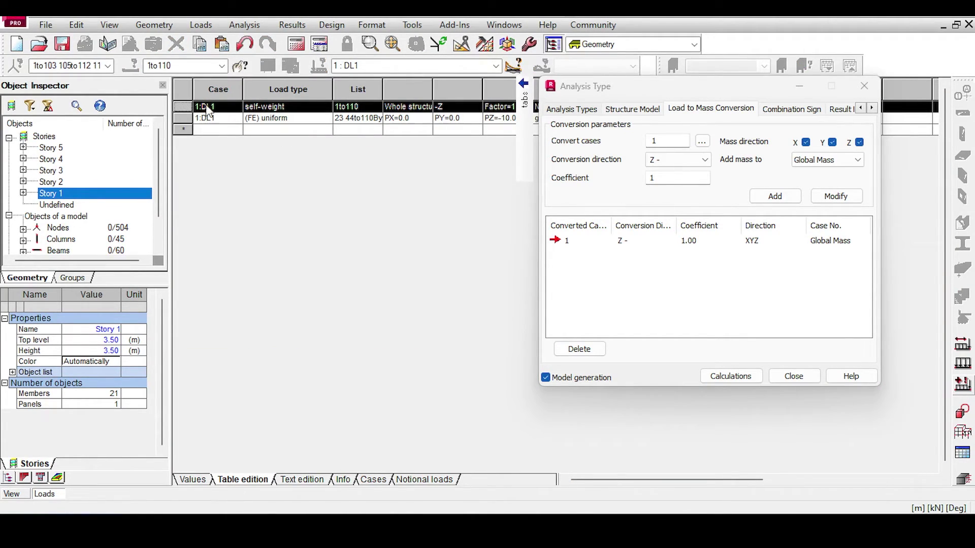
{"action": "left_click", "coordinate": [969, 24]}
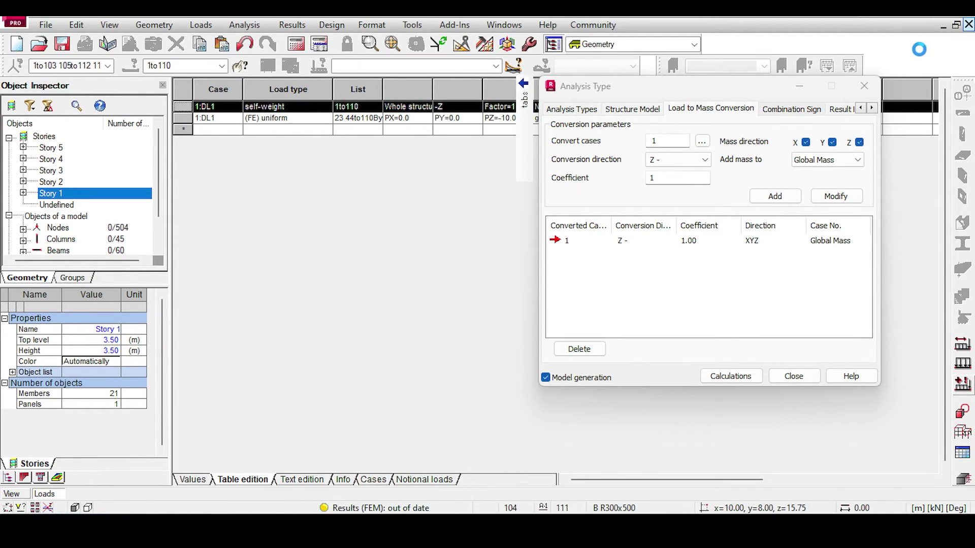
{"action": "left_click_drag", "start_coordinate": [700, 92], "coordinate": [634, 91]}
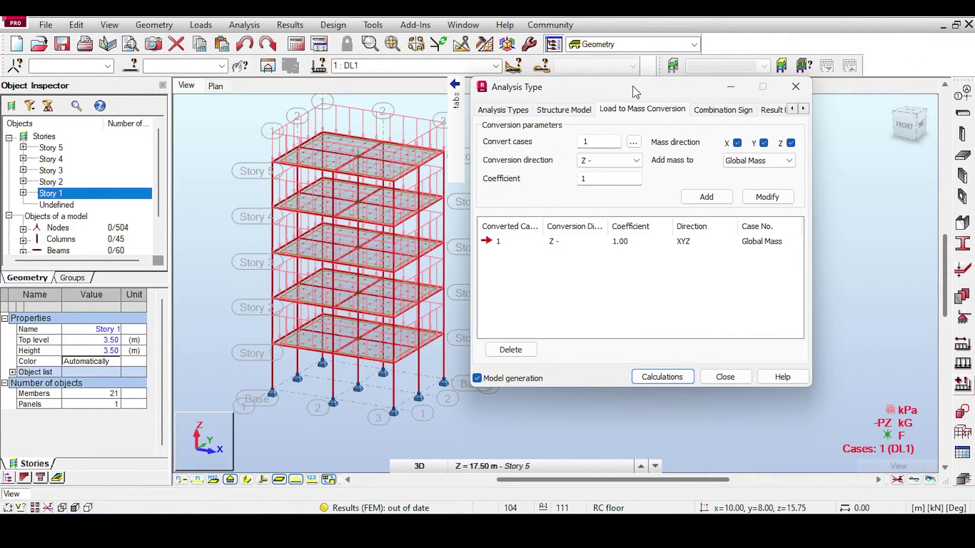
{"action": "left_click", "coordinate": [497, 243]}
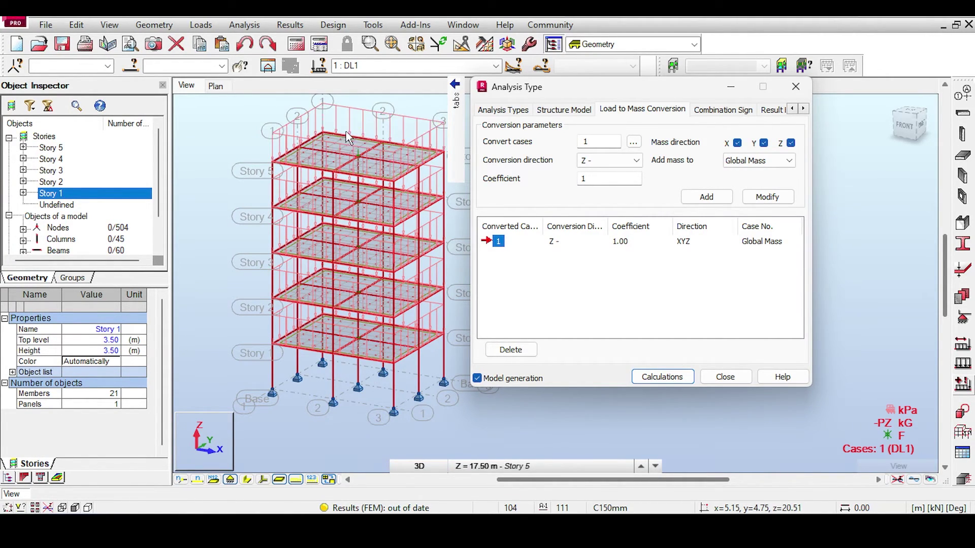
Define a new Seismic (Equivalent Lateral Force Method) case according to ASCE 7-16 with the approximate fundamental period
{"action": "mouse_move", "coordinate": [461, 175]}
{"action": "left_click", "coordinate": [499, 111]}
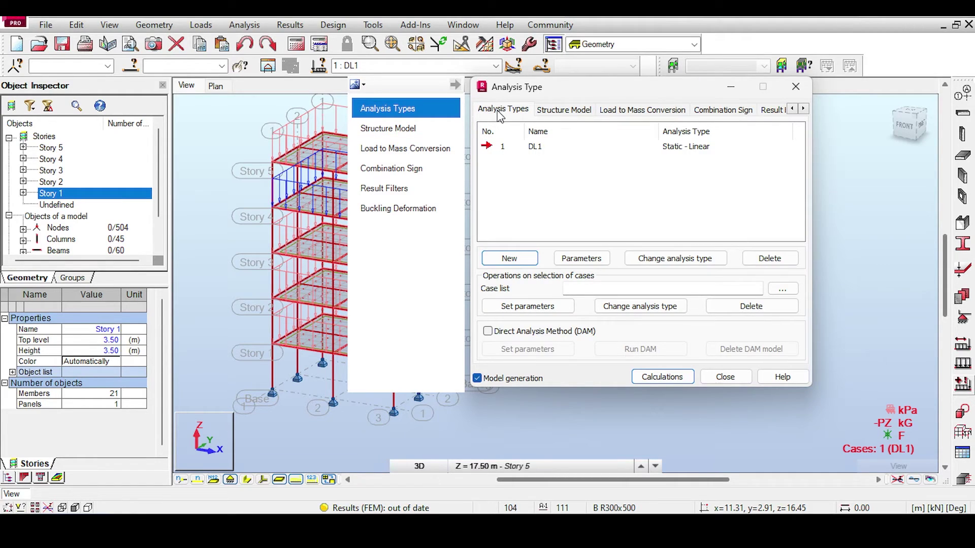
{"action": "left_click", "coordinate": [526, 258]}
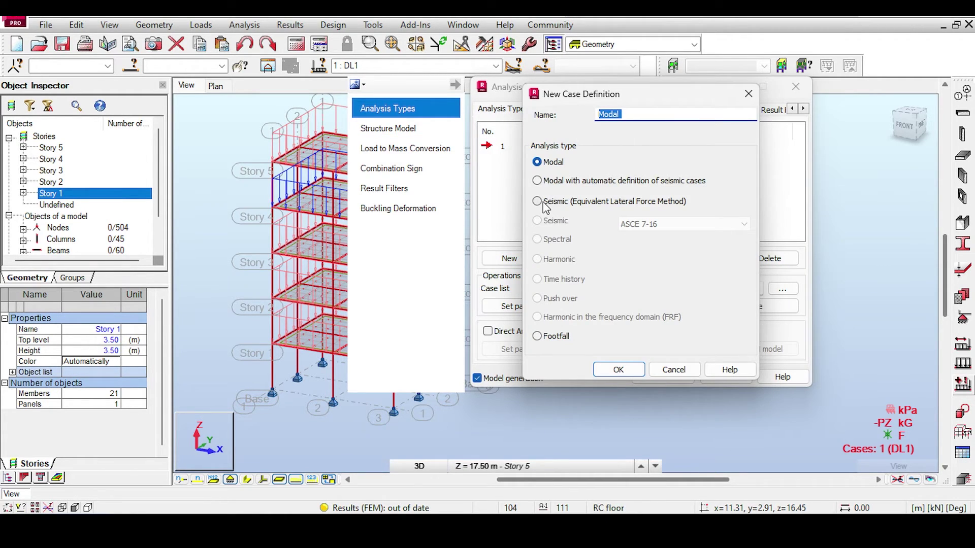
{"action": "left_click", "coordinate": [537, 202]}
{"action": "left_click", "coordinate": [618, 370]}
{"action": "left_click", "coordinate": [687, 285]}
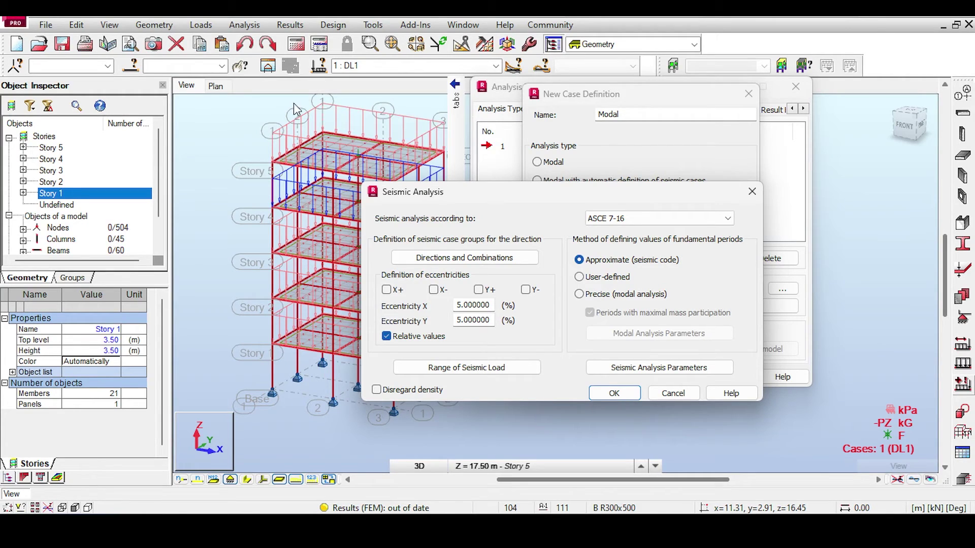
Disregard density in the seismic analysis and enable the X+, X-, Y+ and Y- eccentricities
{"action": "left_click_drag", "start_coordinate": [487, 193], "coordinate": [559, 136]}
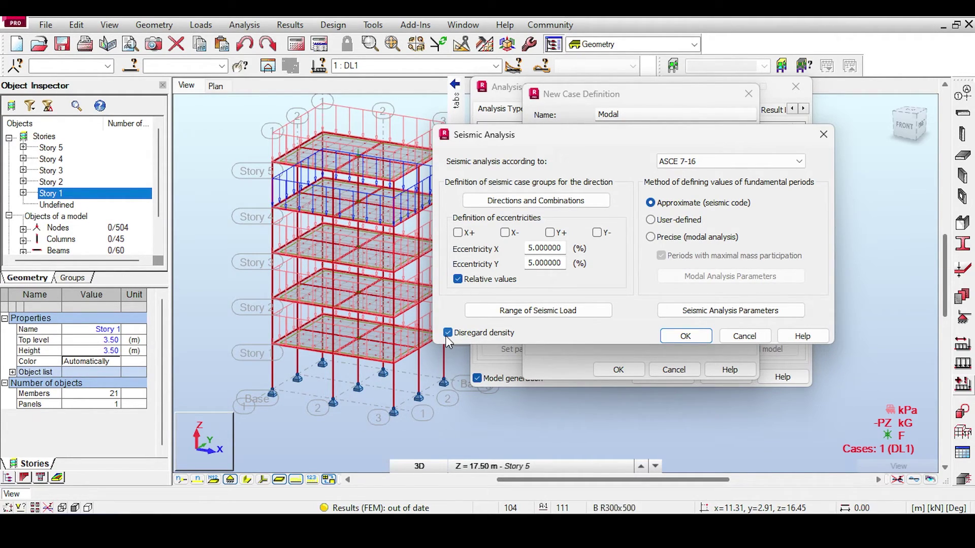
{"action": "left_click", "coordinate": [458, 233]}
{"action": "left_click", "coordinate": [505, 232]}
{"action": "left_click", "coordinate": [549, 232]}
{"action": "left_click", "coordinate": [596, 232]}
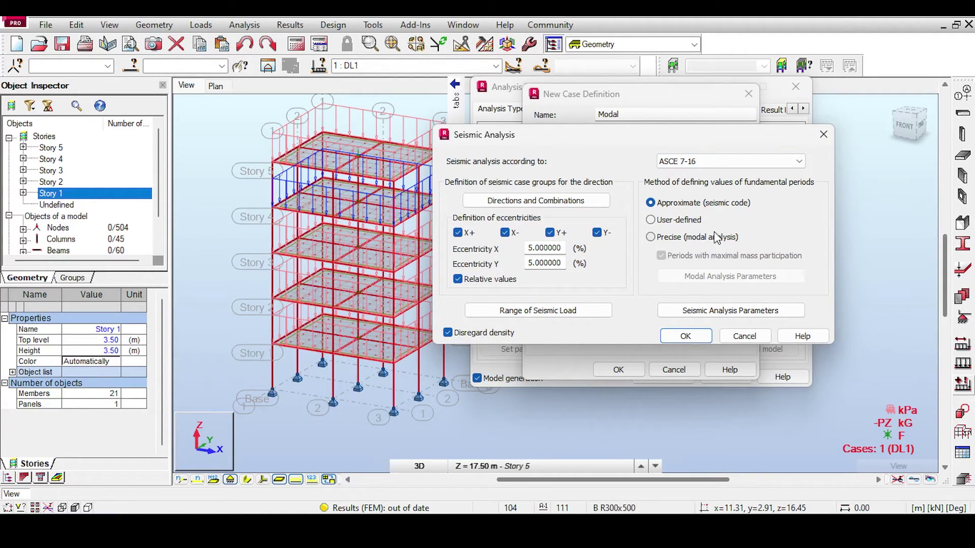
Mark Ct on the presentation slide and set it to RC frames for directions X and Y in the ASCE 7-16 parameters
{"action": "left_click", "coordinate": [730, 310]}
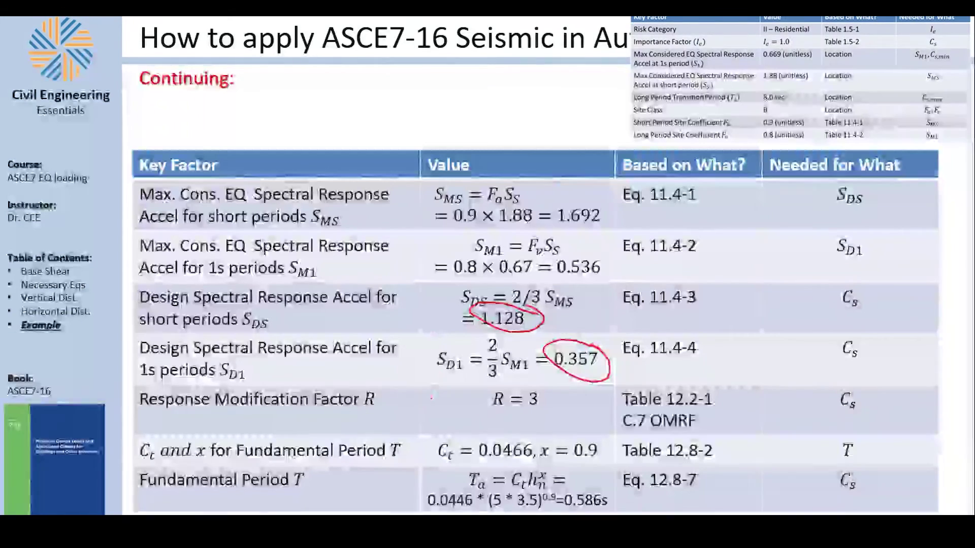
{"action": "mouse_move", "coordinate": [481, 433]}
{"action": "left_mouse_down"}
{"action": "mouse_move", "coordinate": [455, 431]}
{"action": "mouse_move", "coordinate": [456, 461]}
{"action": "mouse_move", "coordinate": [477, 438]}
{"action": "left_mouse_up"}
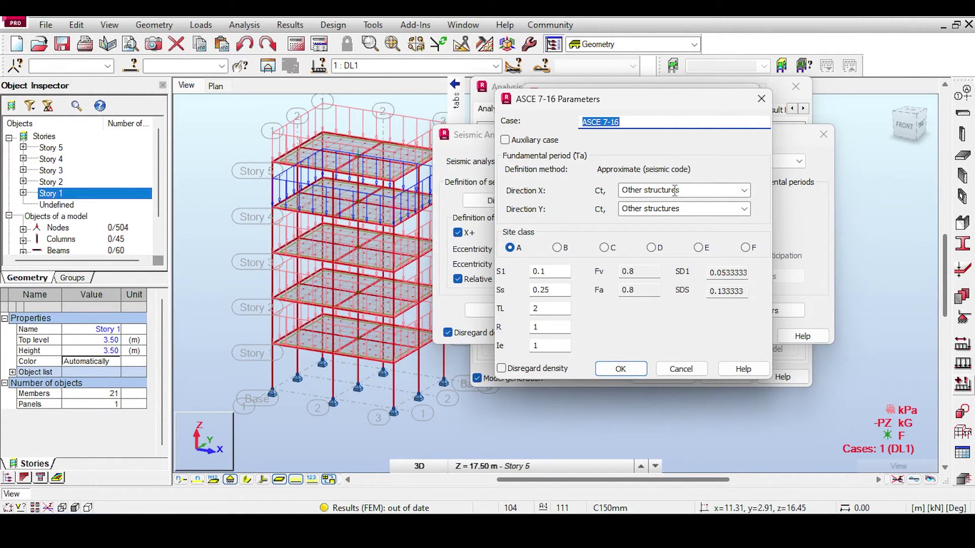
{"action": "left_click", "coordinate": [741, 192]}
{"action": "left_click", "coordinate": [720, 215]}
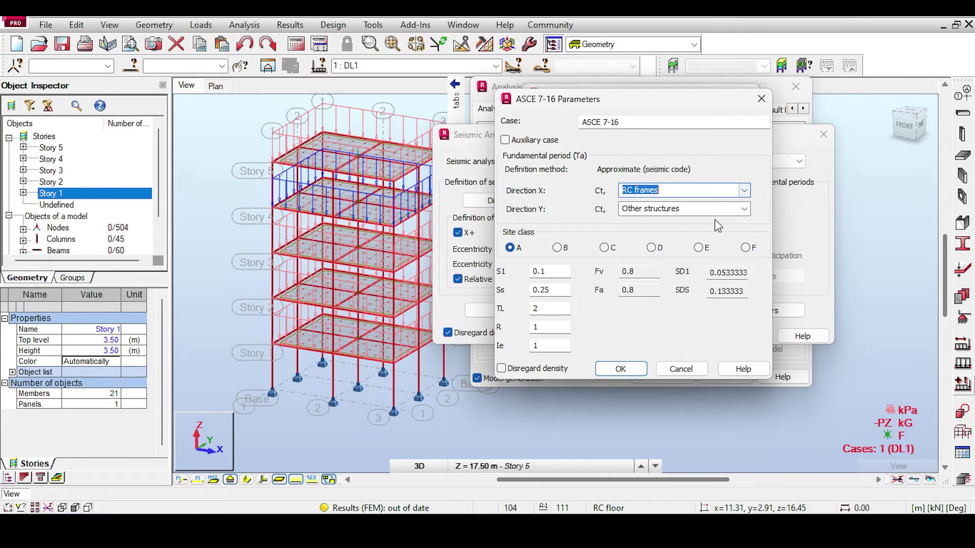
{"action": "left_click", "coordinate": [739, 208]}
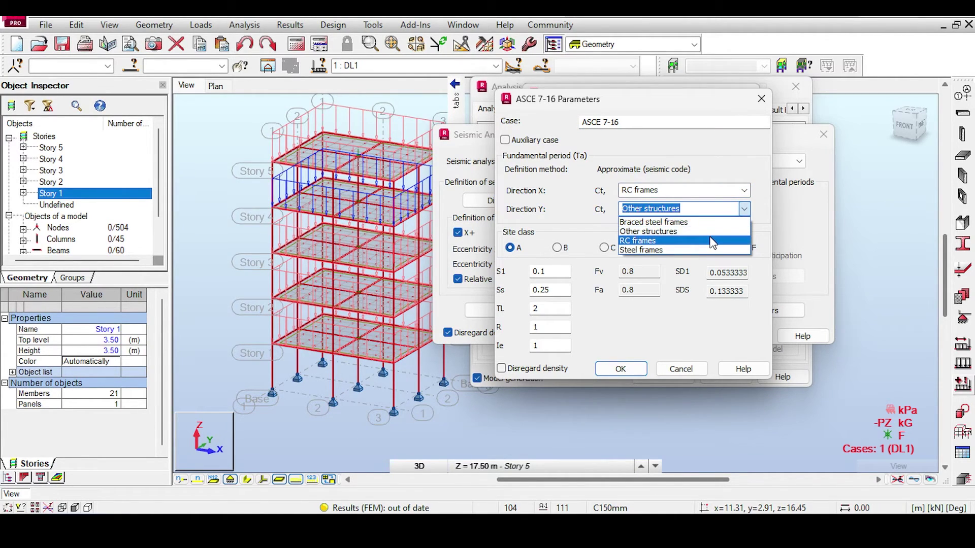
{"action": "left_click", "coordinate": [710, 235]}
Mark the spectral inputs on the presentation slide and set S1 to 0.669, Ss to 1.88, TL to 8 and R to 3
{"action": "left_click", "coordinate": [554, 273]}
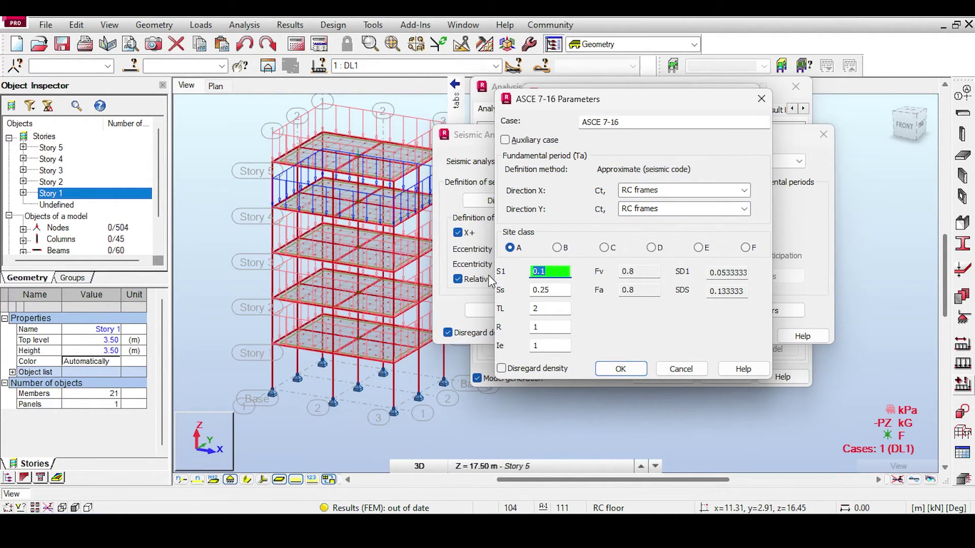
{"action": "mouse_move", "coordinate": [452, 213]}
{"action": "left_mouse_down"}
{"action": "mouse_move", "coordinate": [495, 209]}
{"action": "mouse_move", "coordinate": [447, 199]}
{"action": "left_mouse_up"}
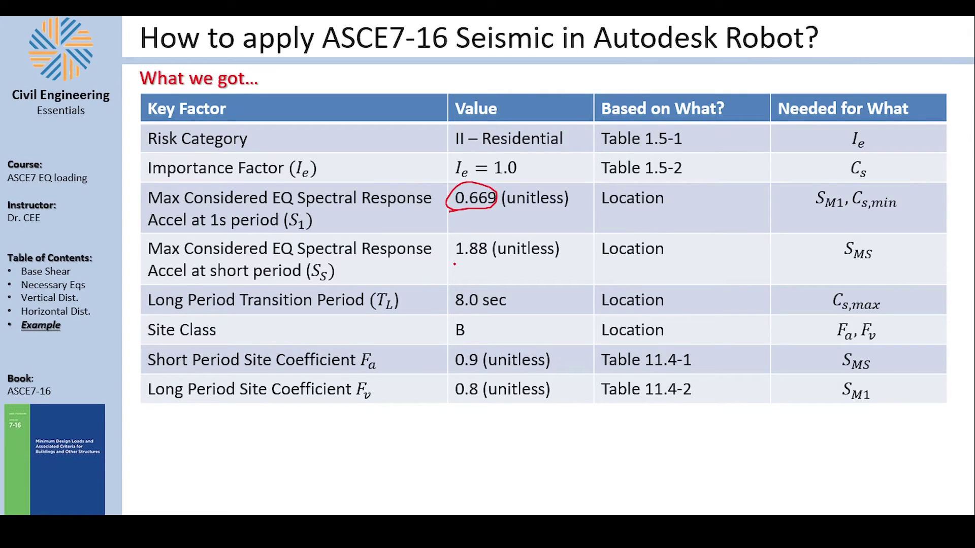
{"action": "mouse_move", "coordinate": [455, 264]}
{"action": "left_mouse_down"}
{"action": "mouse_move", "coordinate": [446, 292]}
{"action": "mouse_move", "coordinate": [470, 318]}
{"action": "left_mouse_up"}
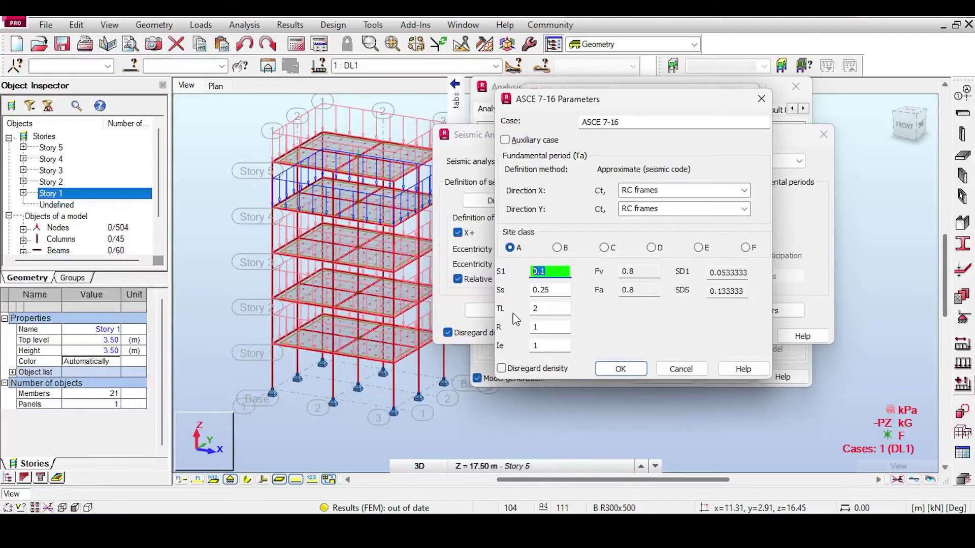
{"action": "type", "text": "9"}
{"action": "key", "text": "Tab"}
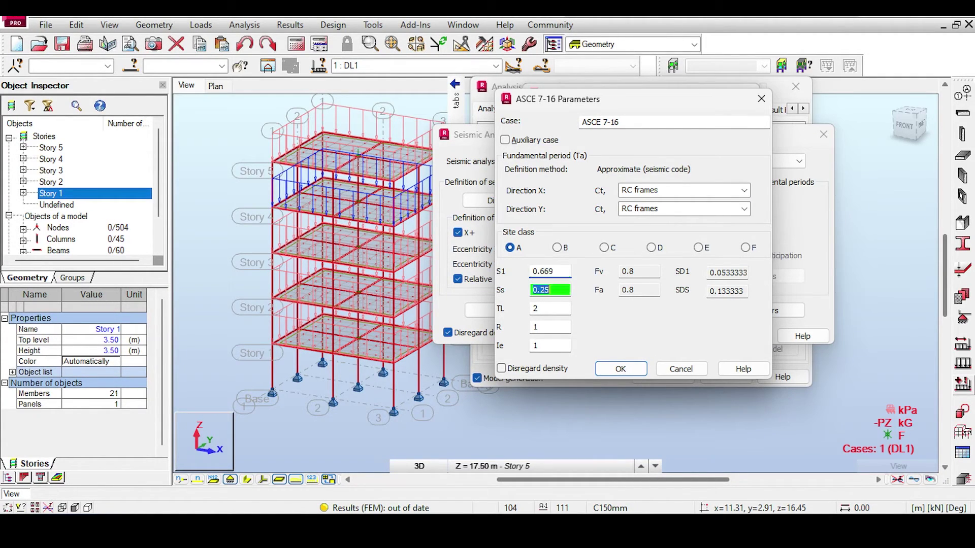
{"action": "type", "text": "1.88"}
{"action": "key", "text": "Tab"}
{"action": "type", "text": "8"}
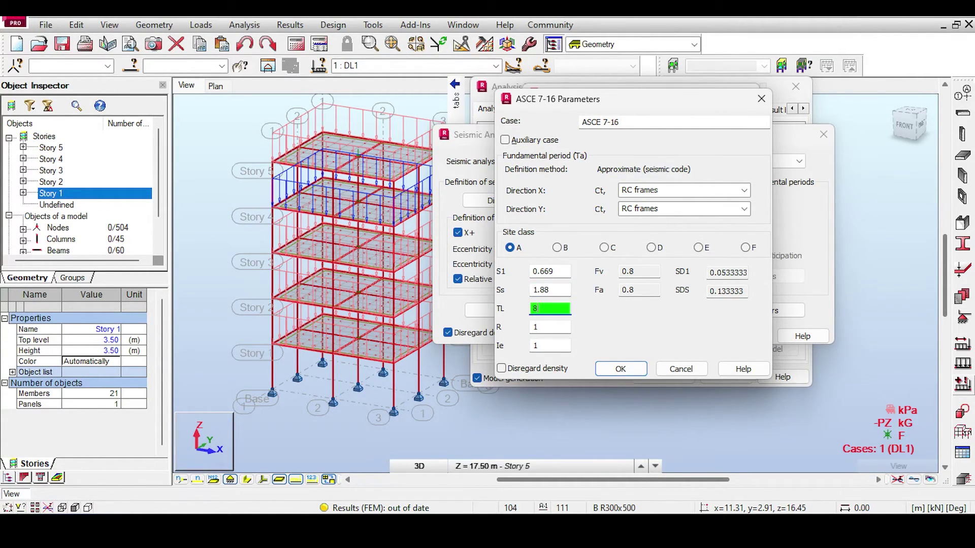
{"action": "key", "text": "Tab"}
{"action": "type", "text": "3"}
Set the site class to B and compare SD1 and SDS with the hand calculations on the presentation slide
{"action": "left_click", "coordinate": [727, 273]}
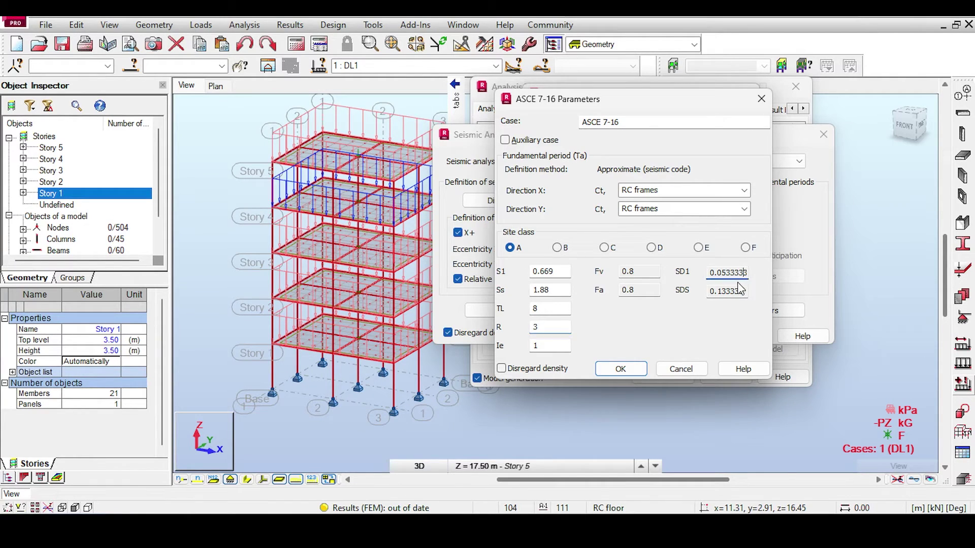
{"action": "left_click", "coordinate": [648, 270]}
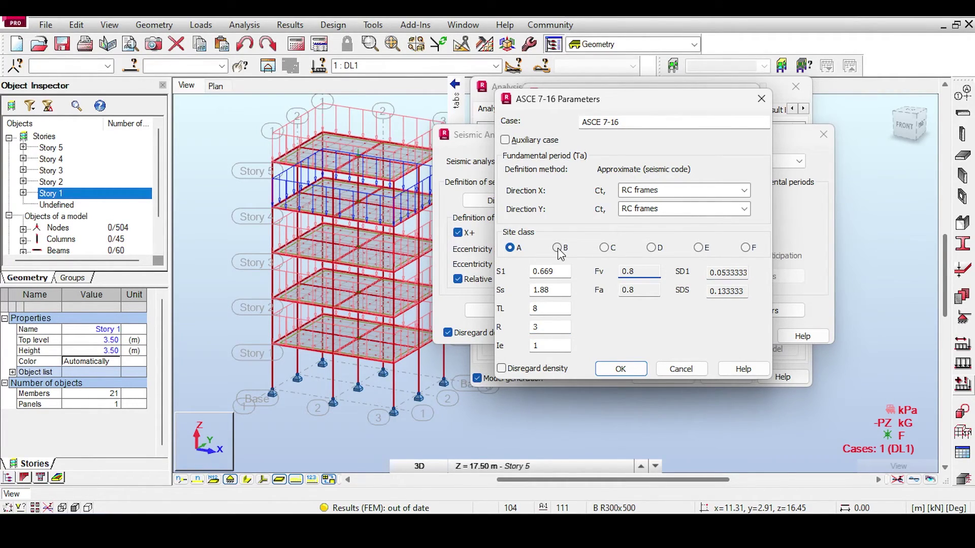
{"action": "left_click", "coordinate": [558, 249]}
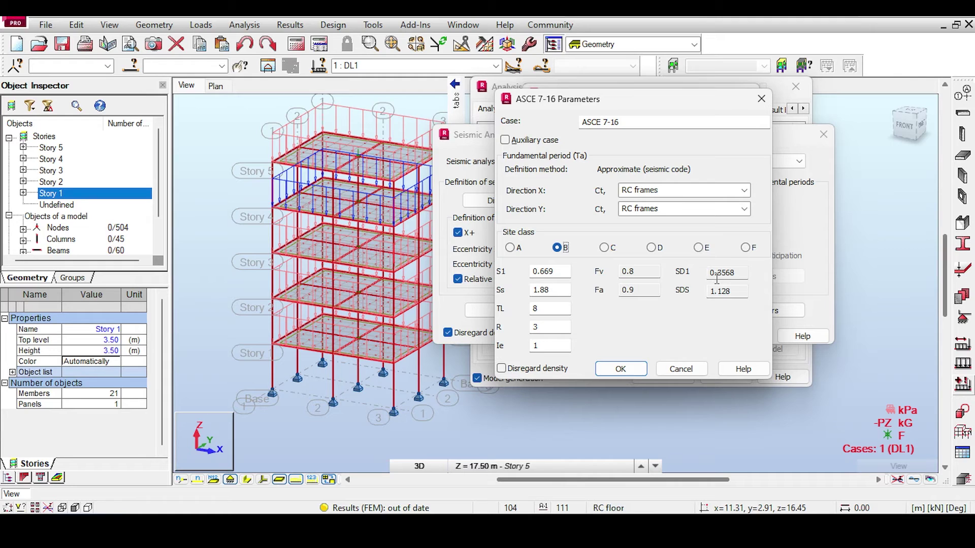
{"action": "left_click_drag", "start_coordinate": [741, 273], "coordinate": [712, 274]}
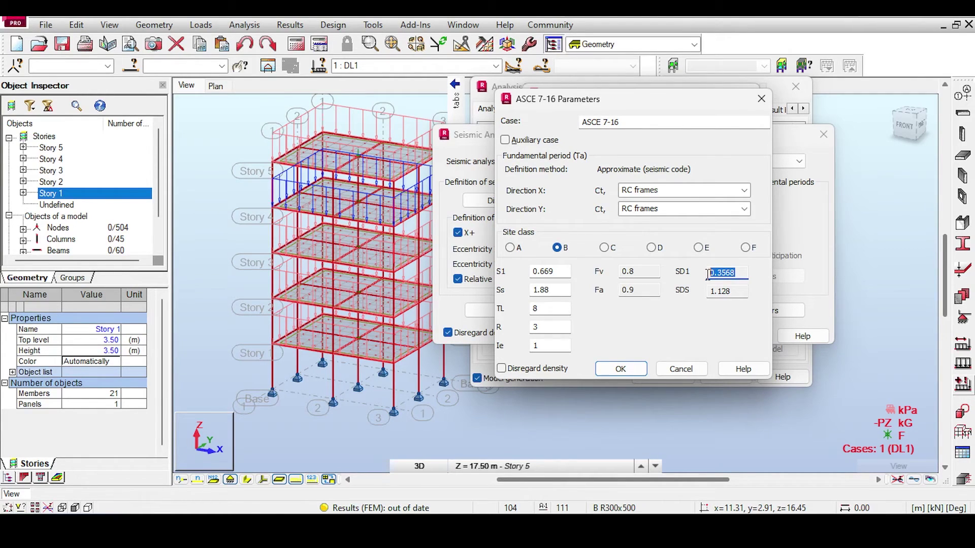
{"action": "double_click", "coordinate": [737, 286]}
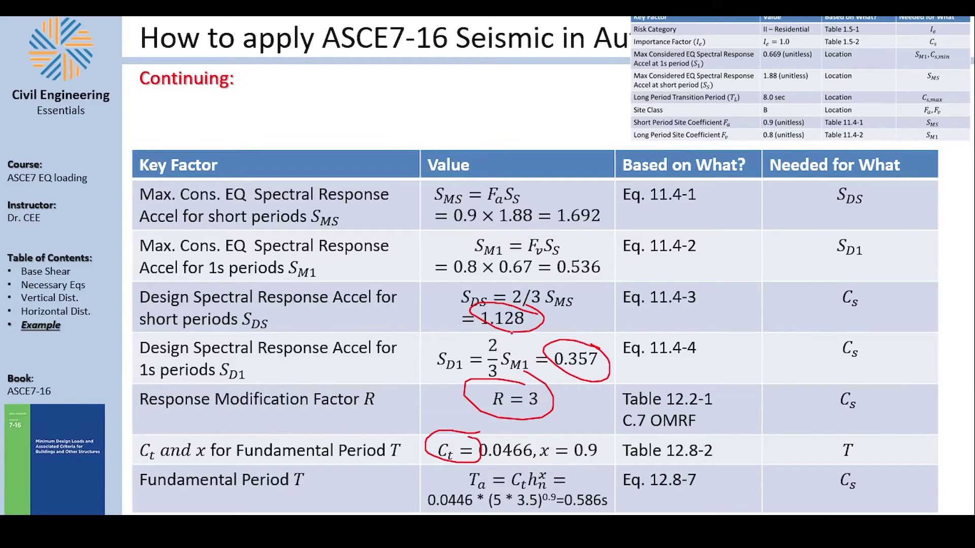
{"action": "mouse_move", "coordinate": [519, 293]}
{"action": "left_mouse_down"}
{"action": "mouse_move", "coordinate": [471, 305]}
{"action": "mouse_move", "coordinate": [572, 397]}
{"action": "mouse_move", "coordinate": [597, 343]}
{"action": "mouse_move", "coordinate": [510, 297]}
{"action": "left_mouse_up"}
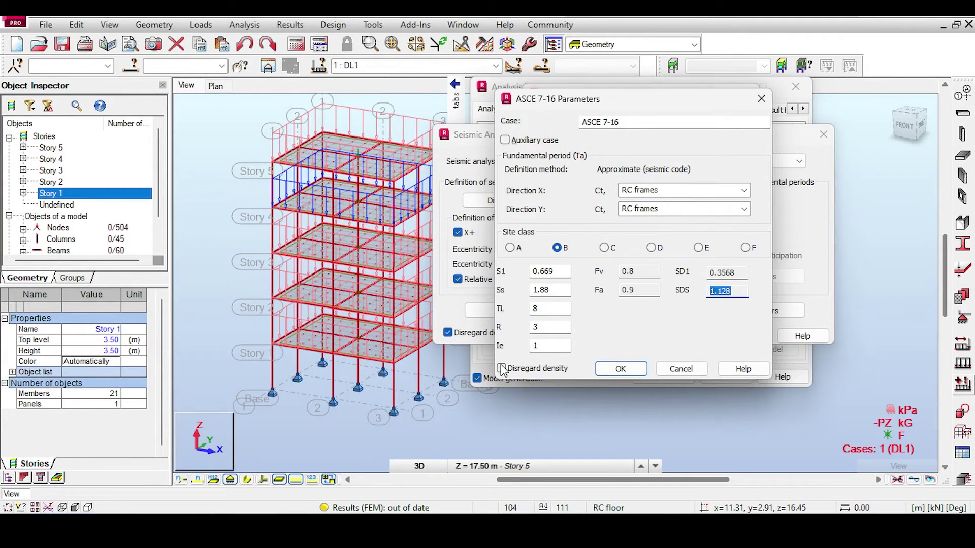
Disregard density in the ASCE 7-16 parameters, then generate the directional and eccentric seismic cases and review their list
{"action": "left_click", "coordinate": [503, 369]}
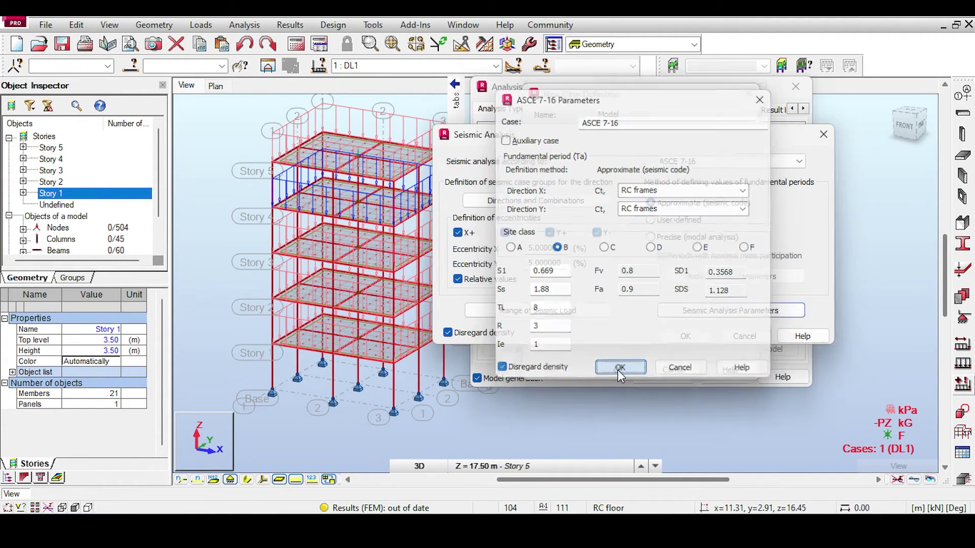
{"action": "left_click", "coordinate": [617, 369]}
{"action": "left_click", "coordinate": [673, 333]}
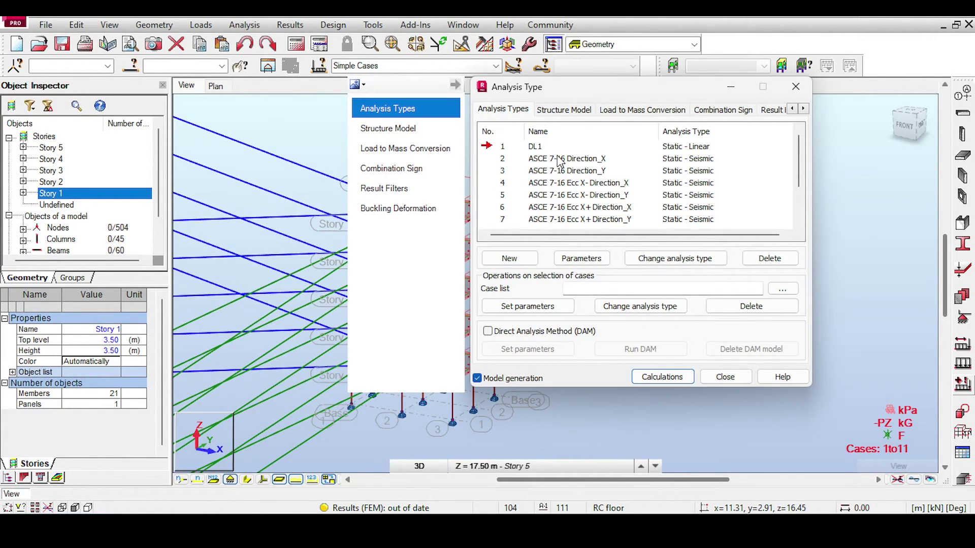
{"action": "scroll", "coordinate": [589, 198], "scroll_direction": "down", "scroll_amount": 2}
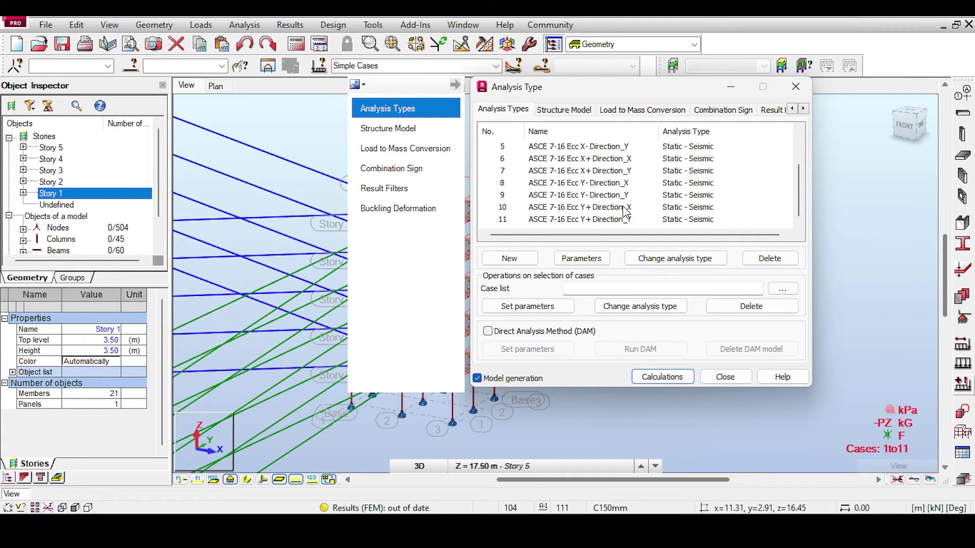
{"action": "scroll", "coordinate": [622, 208], "scroll_direction": "up", "scroll_amount": 1}
{"action": "scroll", "coordinate": [623, 210], "scroll_direction": "up", "scroll_amount": 1}
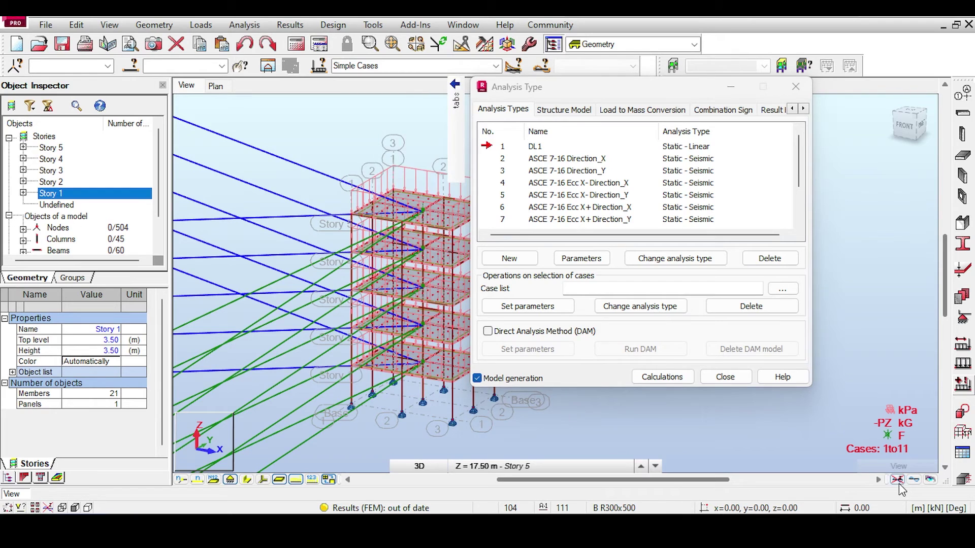
Run the calculations and display the story forces of case ASCE 7-16 Ecc X- Direction_X on the model
{"action": "left_click", "coordinate": [657, 377]}
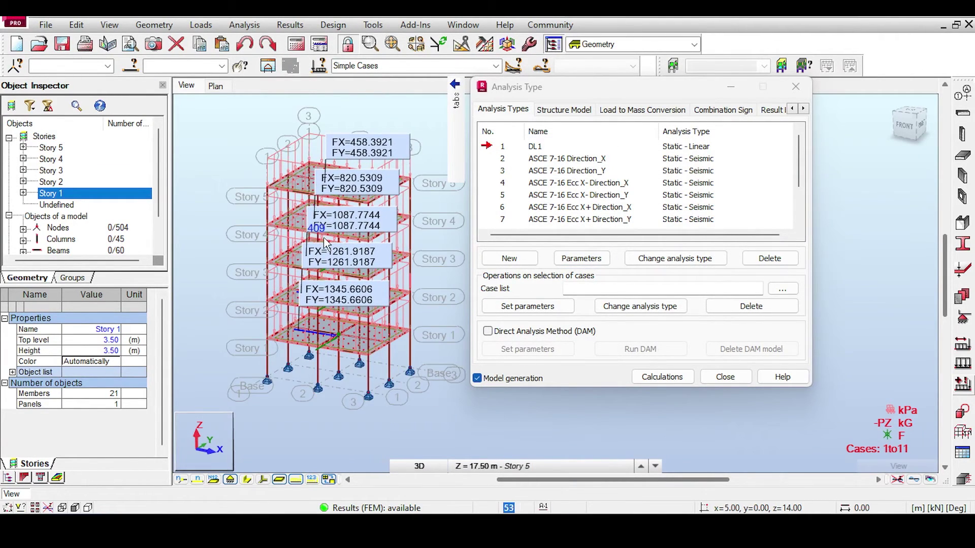
{"action": "left_click", "coordinate": [495, 66]}
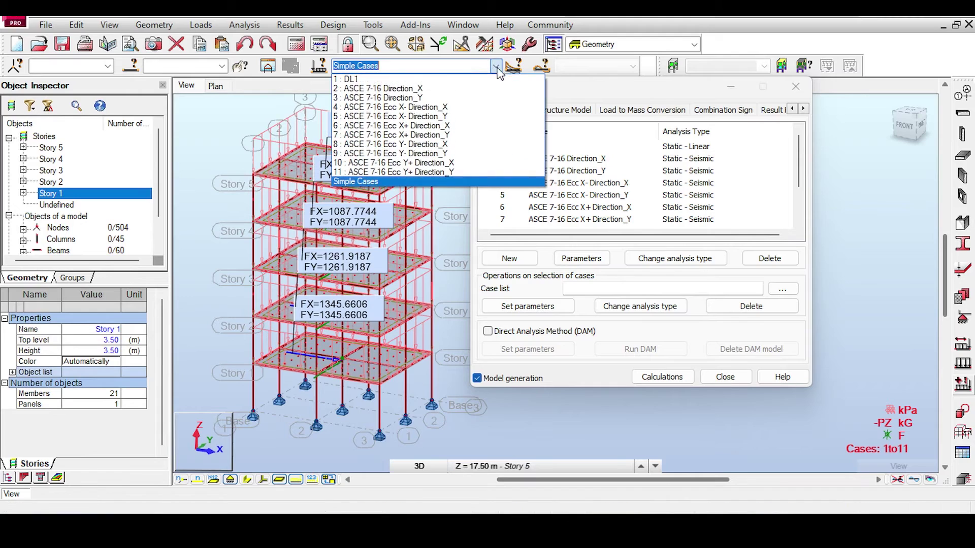
{"action": "left_click", "coordinate": [394, 107]}
{"action": "left_click", "coordinate": [470, 89]}
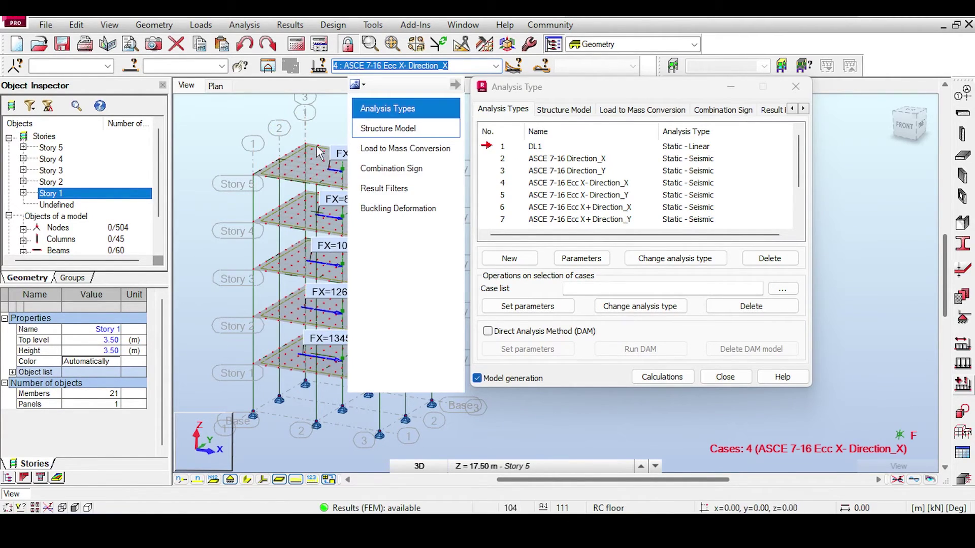
Display the story forces of case ASCE 7-16 Direction_X on the model and close the analysis type settings
{"action": "left_click", "coordinate": [495, 66]}
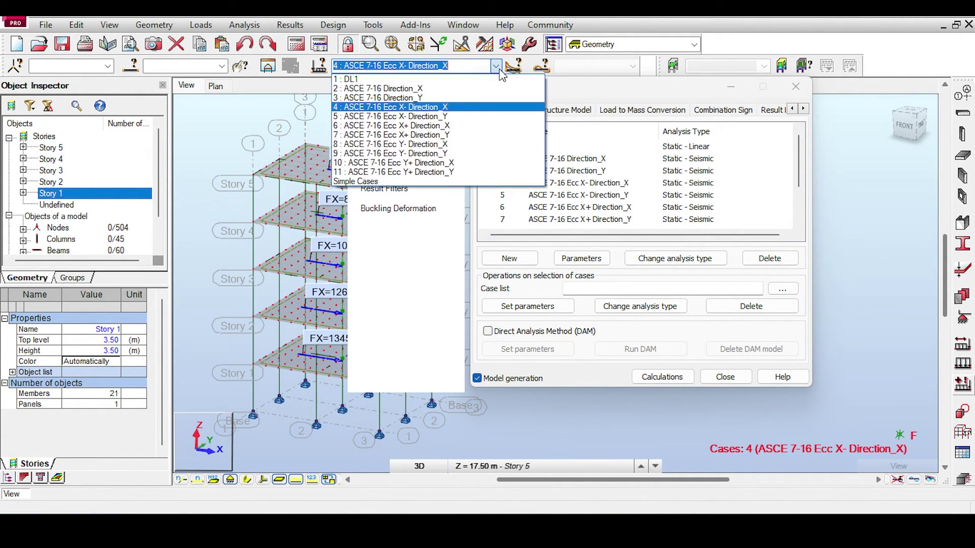
{"action": "left_click", "coordinate": [447, 89]}
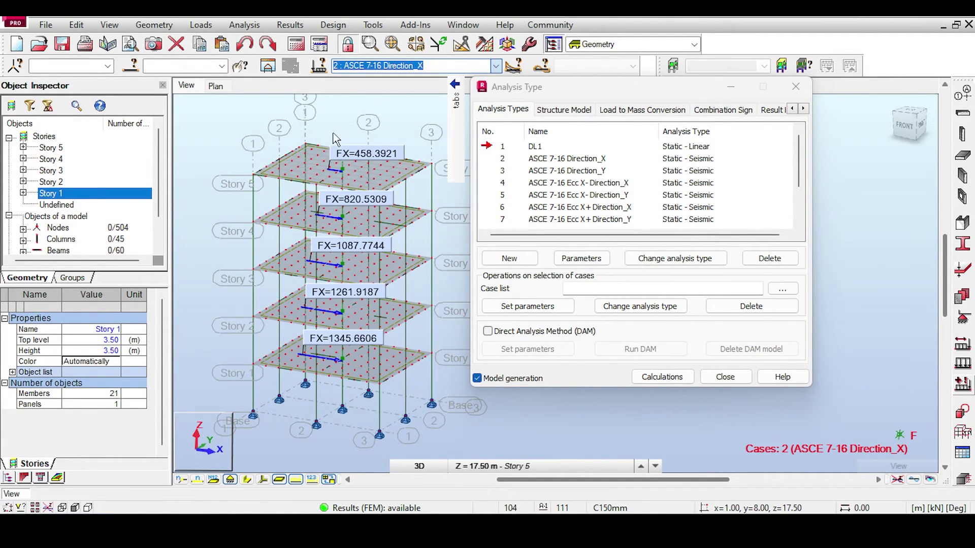
{"action": "scroll", "coordinate": [304, 158], "scroll_direction": "up", "scroll_amount": 4}
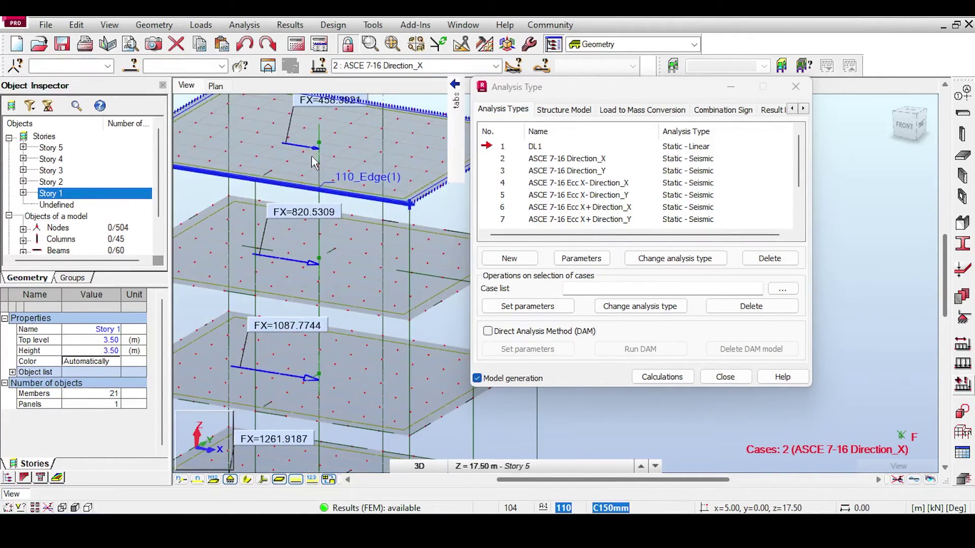
{"action": "scroll", "coordinate": [315, 163], "scroll_direction": "down", "scroll_amount": 2}
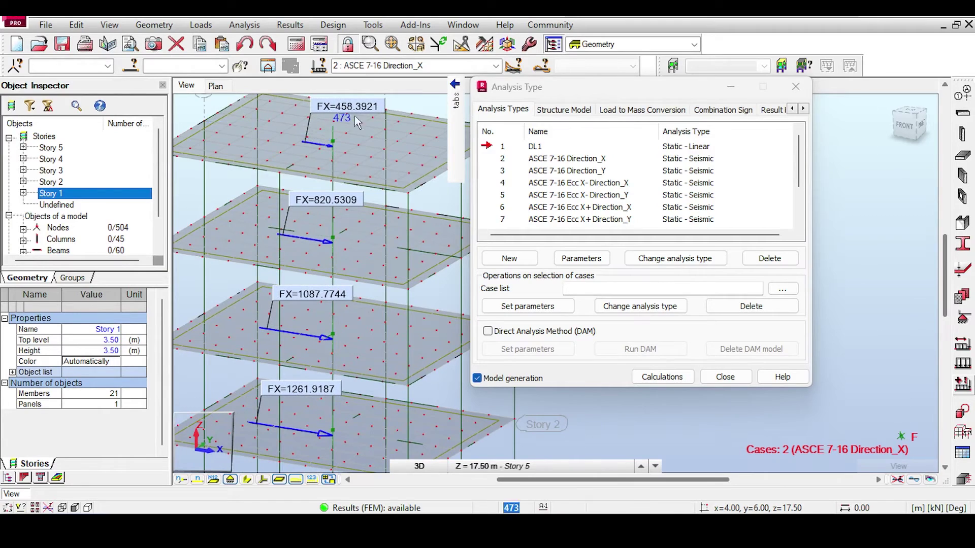
{"action": "left_click", "coordinate": [795, 87]}
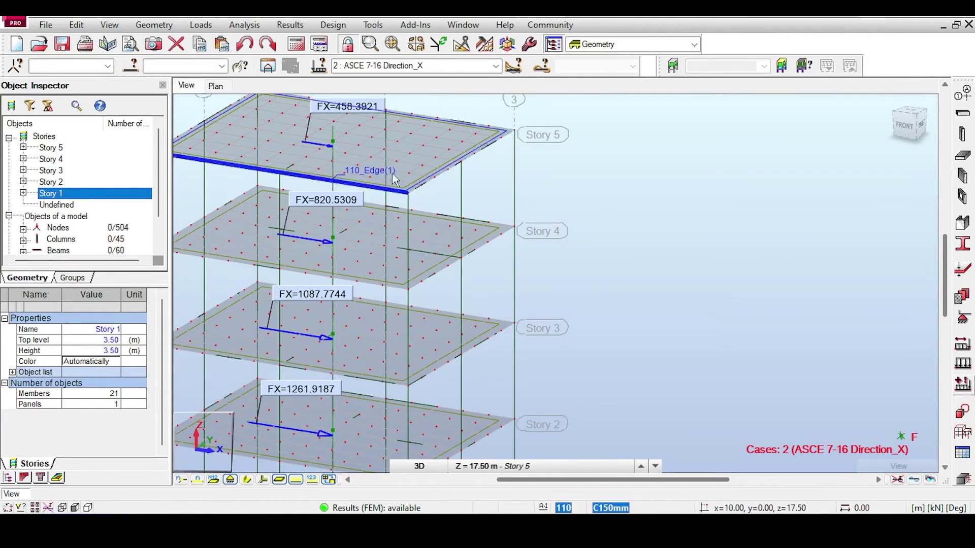
Add the story centers of gravity (G) and centers of rigidity (R) to the building force diagrams
{"action": "left_click", "coordinate": [290, 25]}
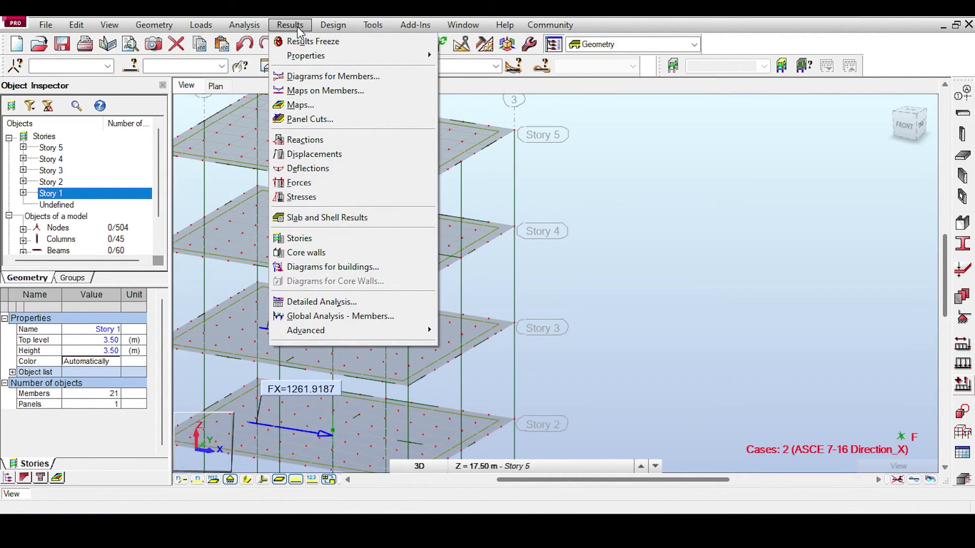
{"action": "left_click", "coordinate": [319, 267]}
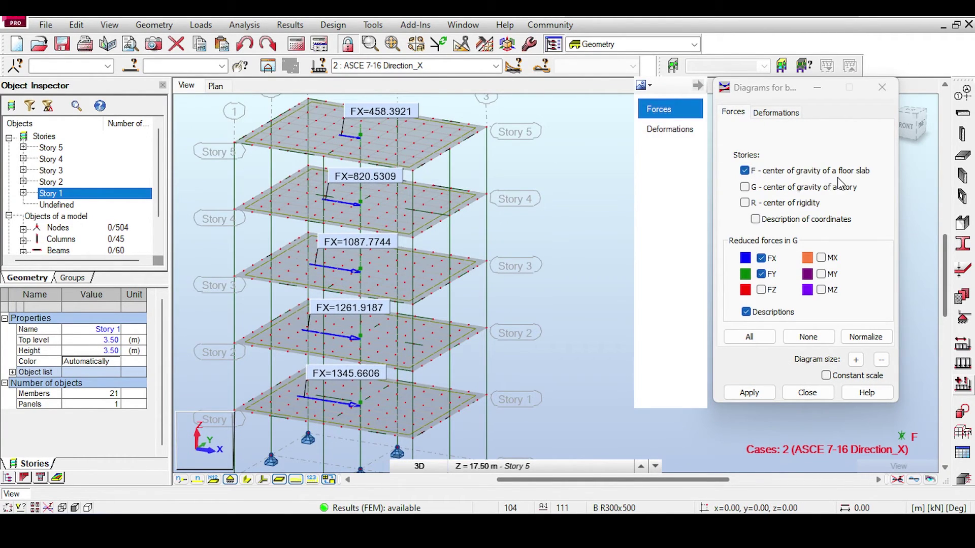
{"action": "scroll", "coordinate": [388, 152], "scroll_direction": "up", "scroll_amount": 5}
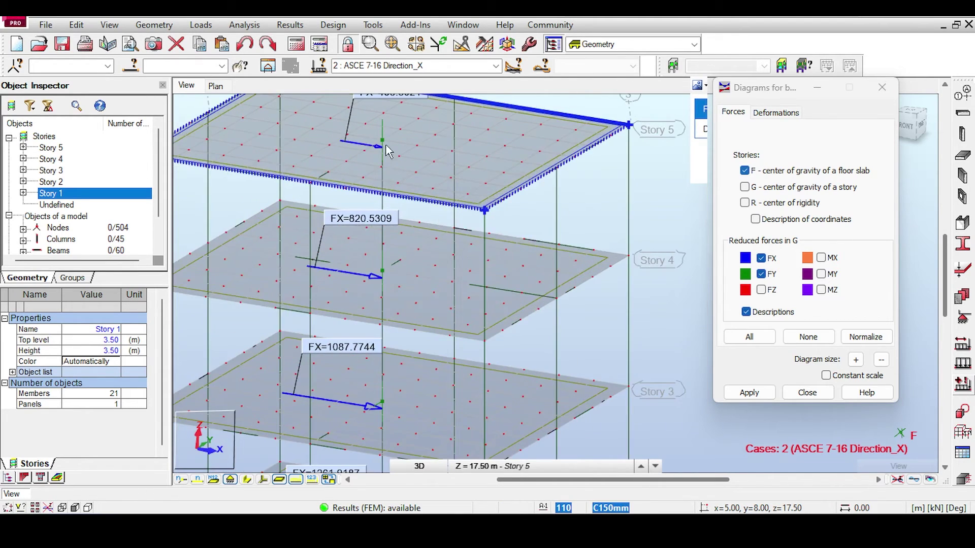
{"action": "left_click", "coordinate": [745, 187]}
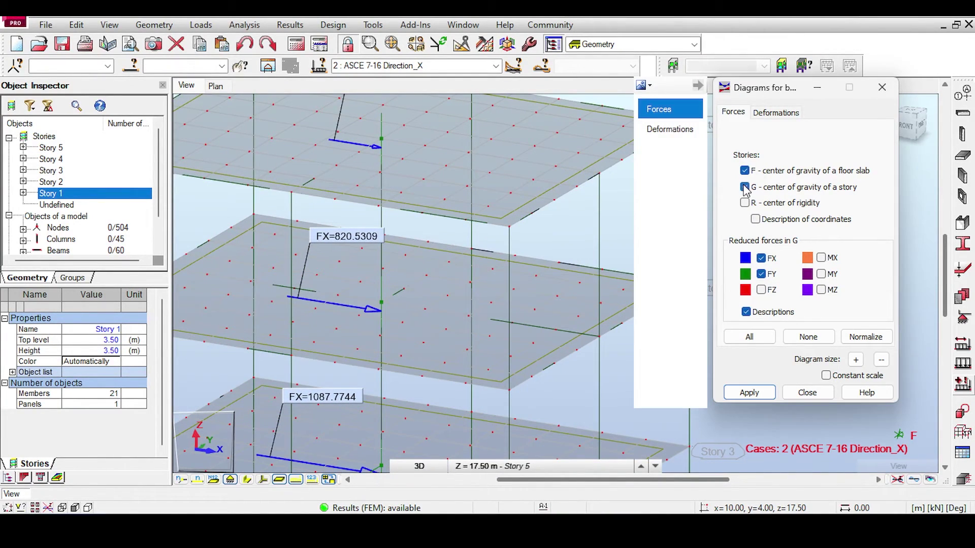
{"action": "left_click", "coordinate": [749, 393]}
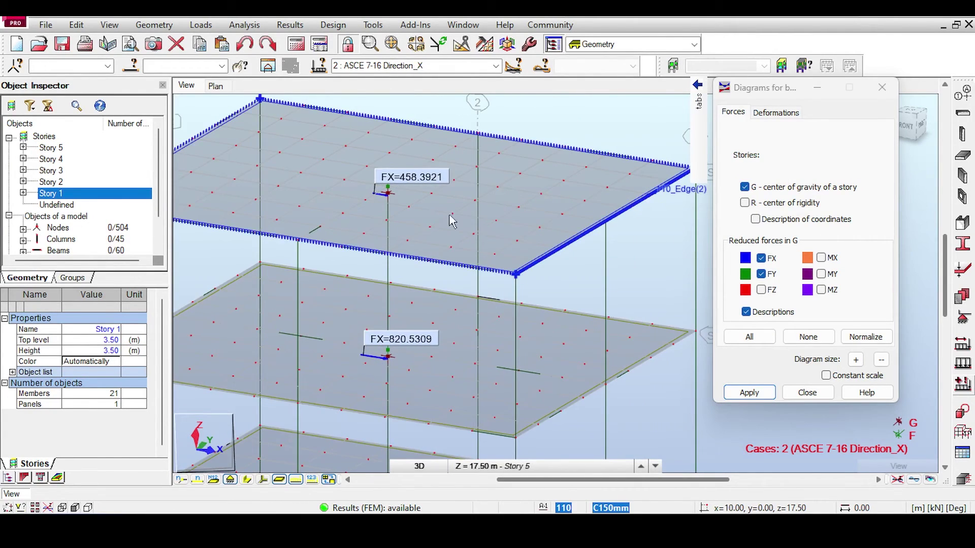
{"action": "left_click", "coordinate": [744, 202]}
{"action": "left_click", "coordinate": [748, 393]}
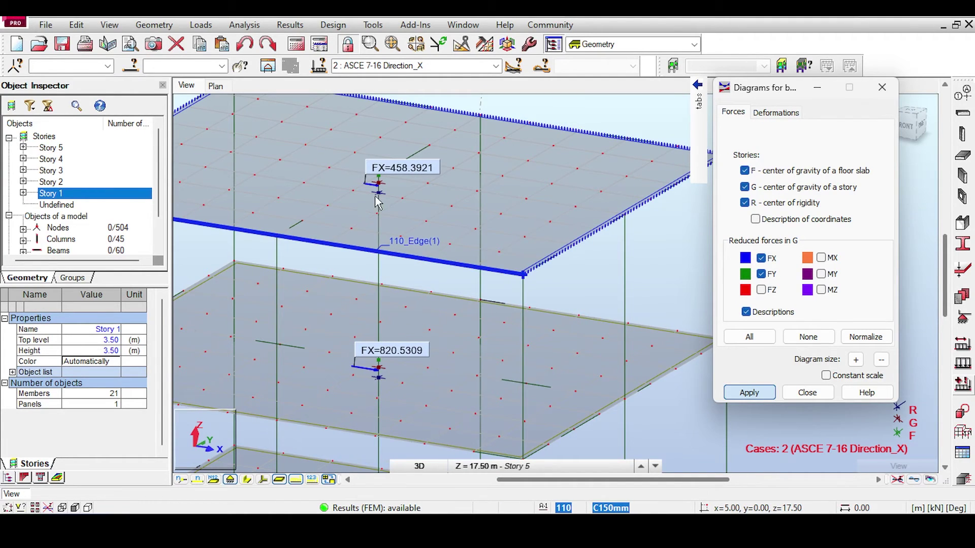
Show the coordinate descriptions of the story centers to inspect them, and hide them again
{"action": "left_click", "coordinate": [755, 219]}
{"action": "left_click", "coordinate": [749, 393]}
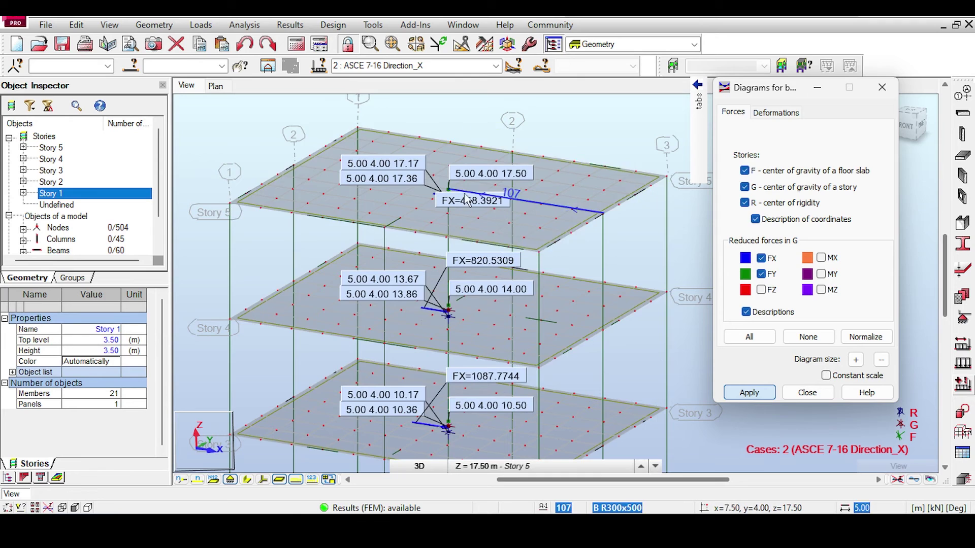
{"action": "left_click", "coordinate": [755, 219]}
{"action": "left_click", "coordinate": [749, 393]}
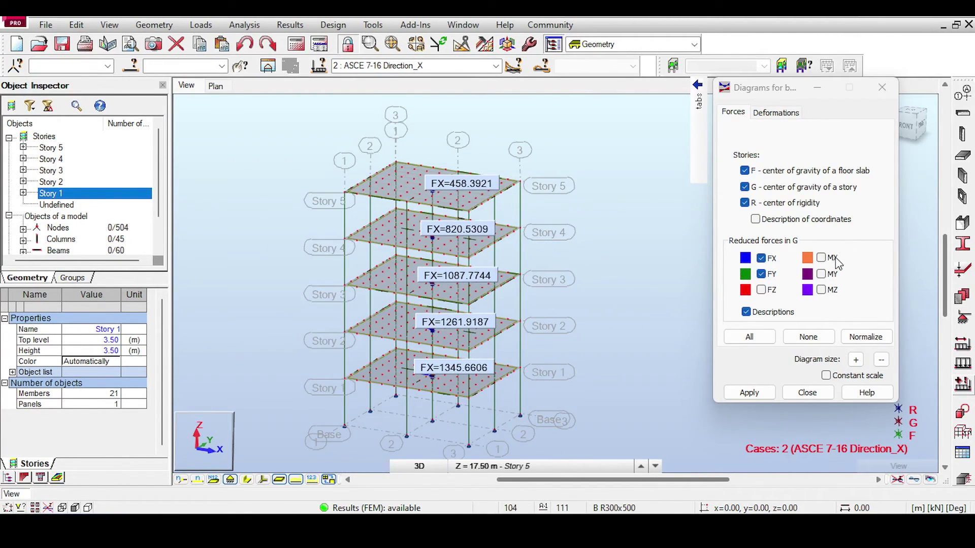
Show the reduced MY moments on the building diagrams and examine them story by story
{"action": "left_click", "coordinate": [822, 275]}
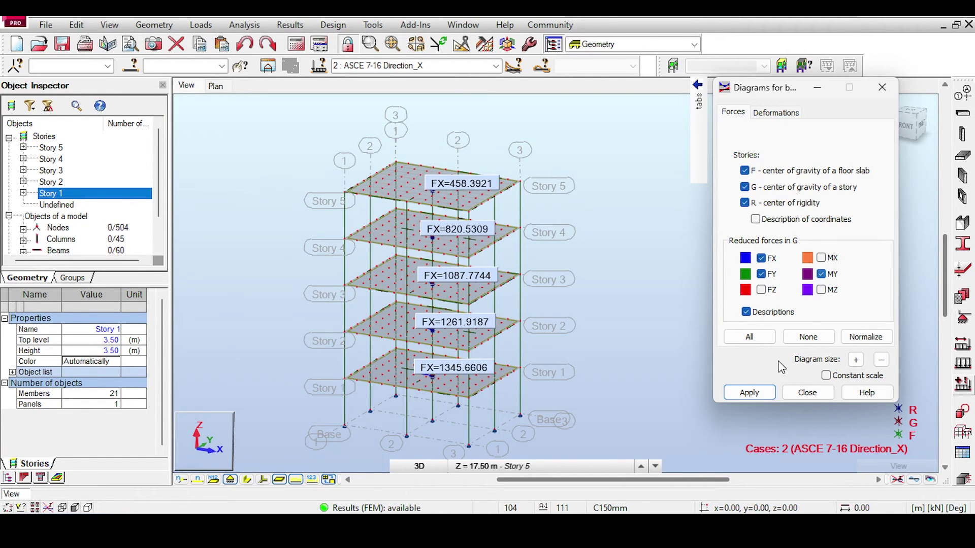
{"action": "left_click", "coordinate": [760, 392]}
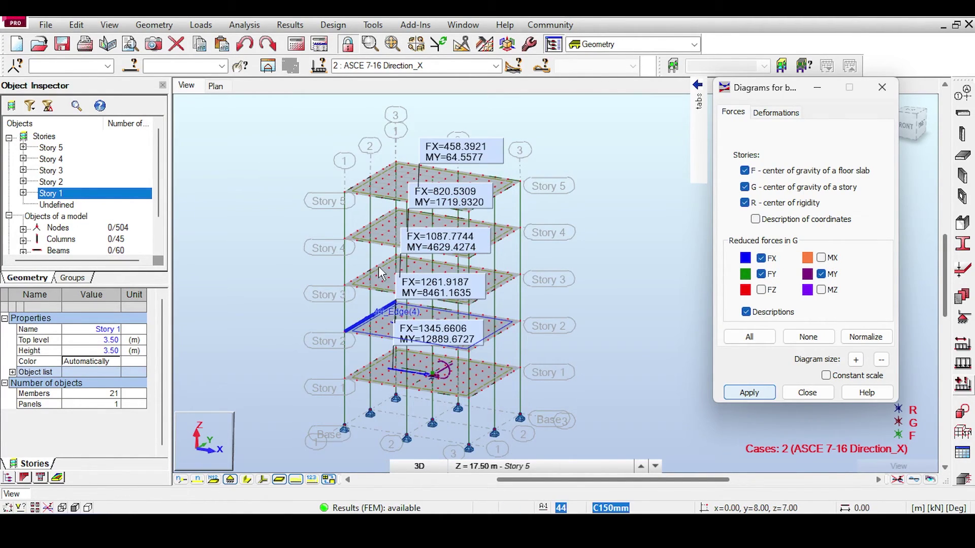
{"action": "scroll", "coordinate": [451, 203], "scroll_direction": "up", "scroll_amount": 3}
{"action": "scroll", "coordinate": [452, 203], "scroll_direction": "down", "scroll_amount": 2}
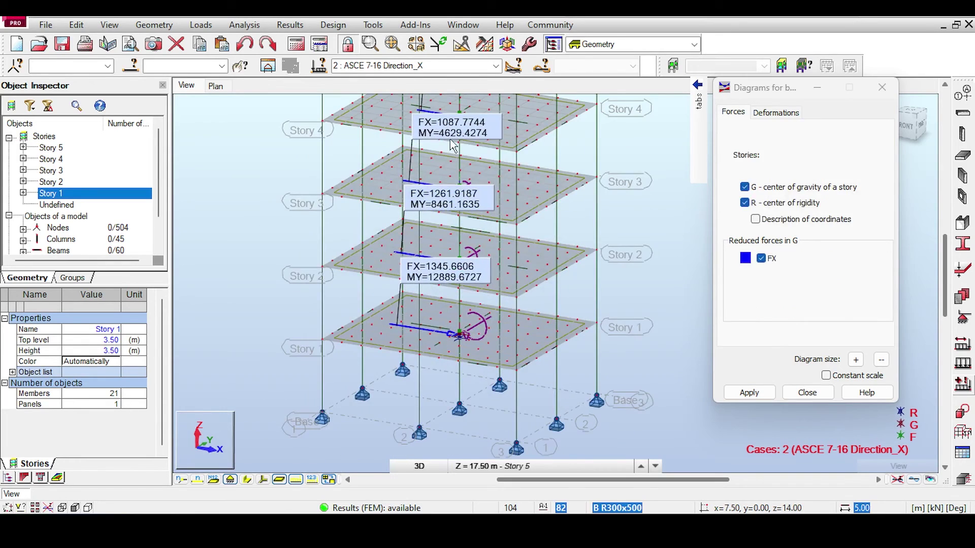
{"action": "scroll", "coordinate": [470, 161], "scroll_direction": "down", "scroll_amount": 2}
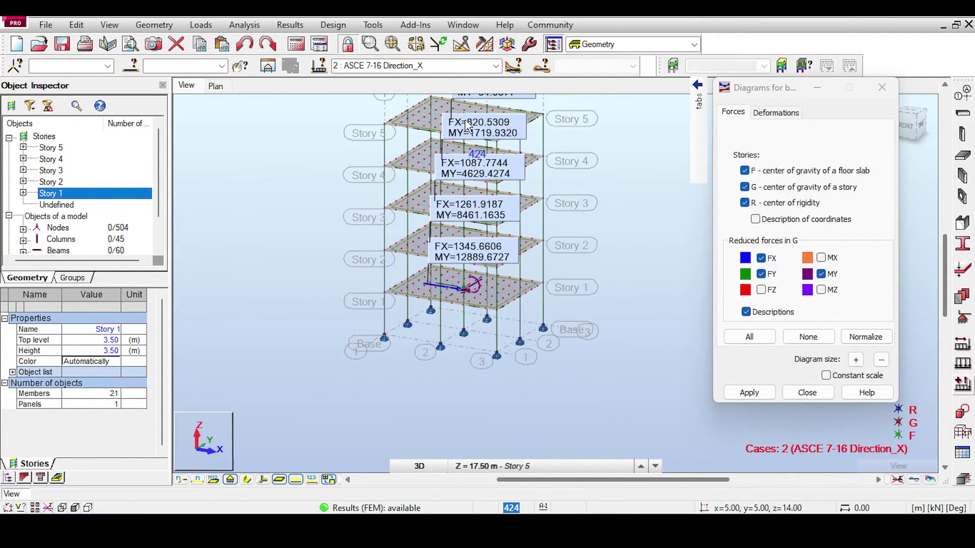
Remove MY and FY from the building diagrams so that only the FX forces are plotted
{"action": "left_click", "coordinate": [823, 275]}
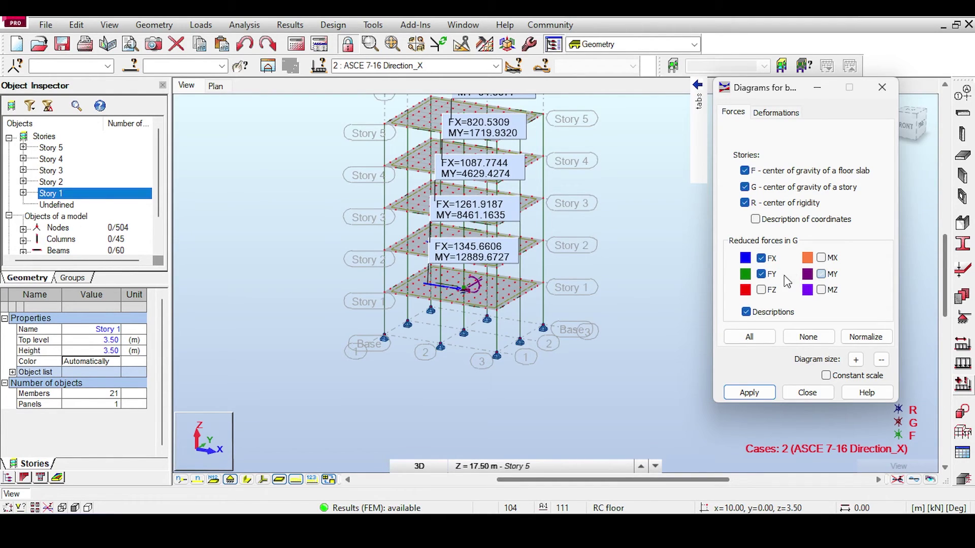
{"action": "left_click", "coordinate": [761, 274]}
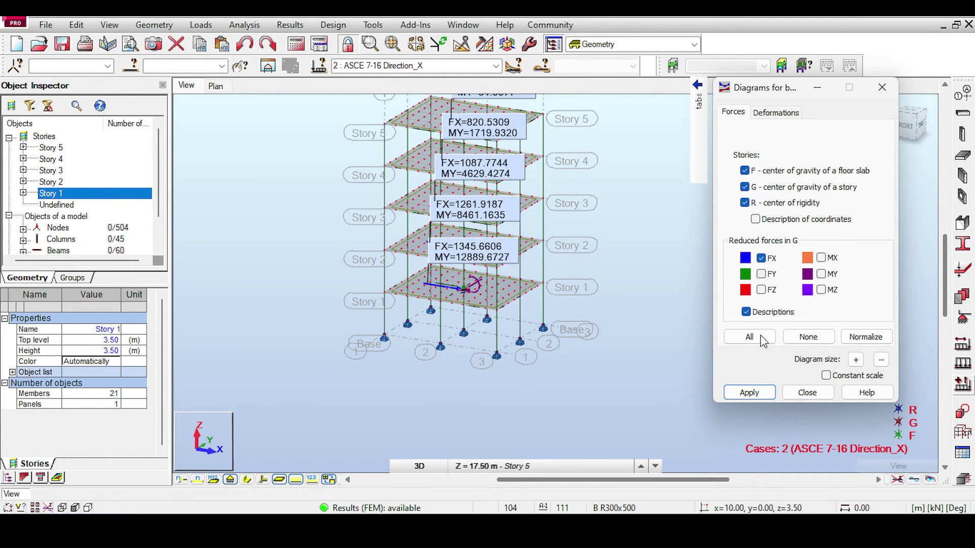
{"action": "left_click", "coordinate": [760, 392]}
{"action": "middle_click_drag", "start_coordinate": [446, 100], "coordinate": [365, 150]}
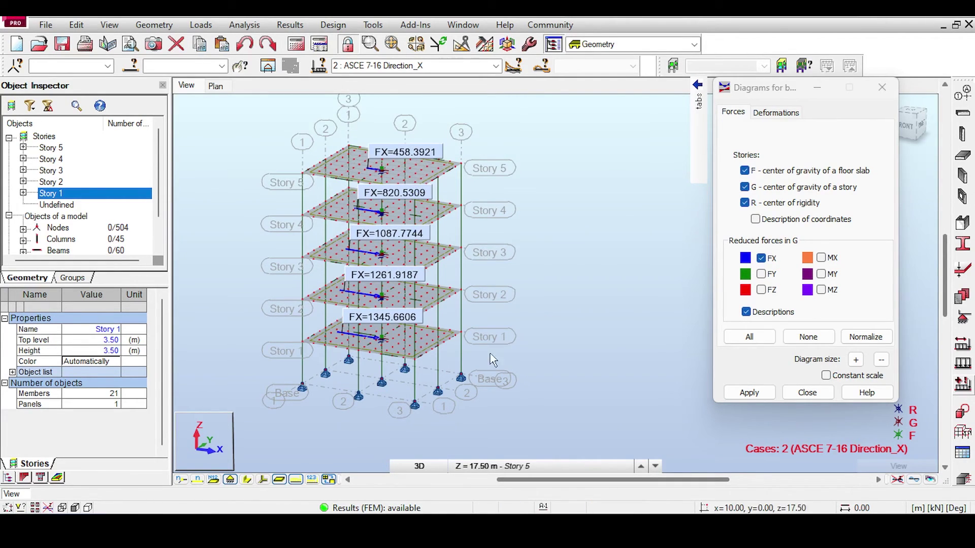
Switch to the presentation, advance to the results slide and draw an arrow from the Story 5 force to the shear table
{"action": "left_click", "coordinate": [612, 474]}
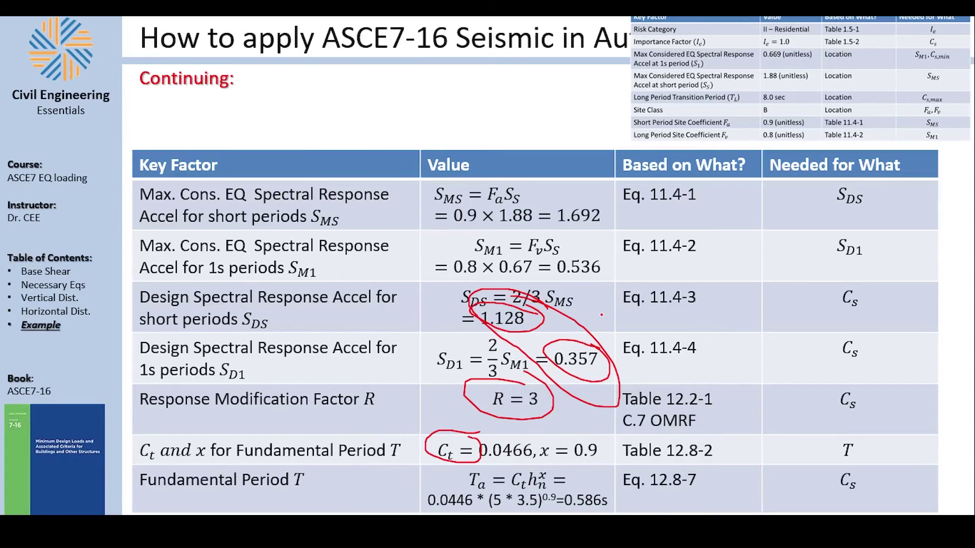
{"action": "key", "text": "Right"}
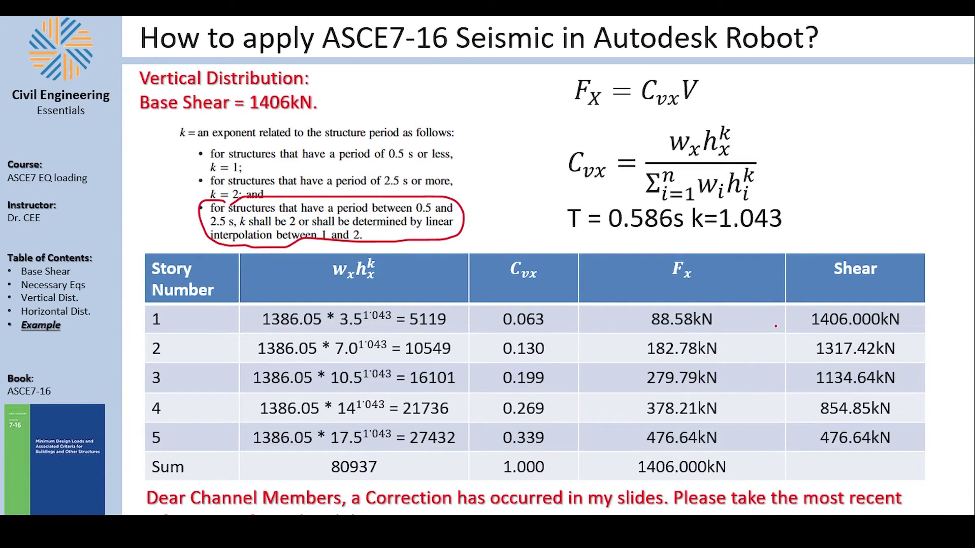
{"action": "key", "text": "Right"}
{"action": "key", "text": "Right"}
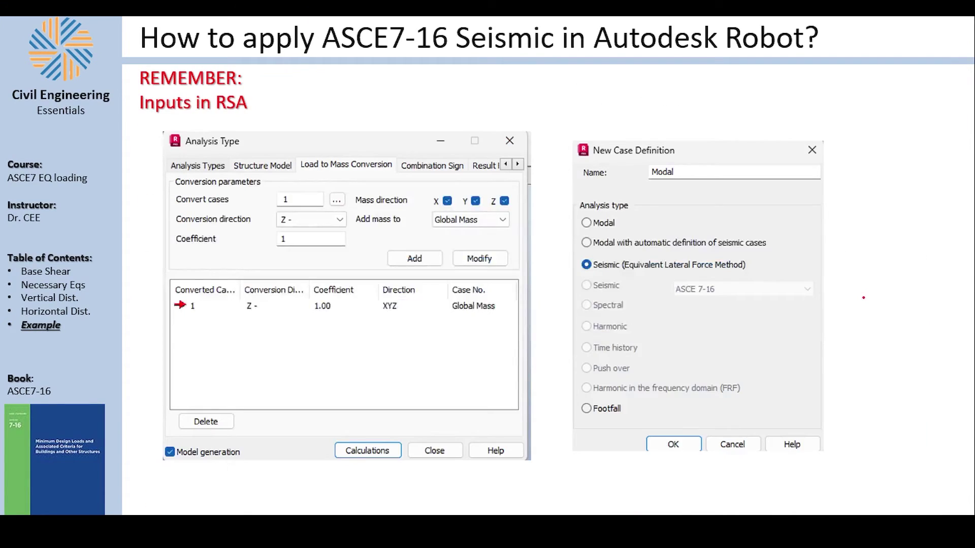
{"action": "key", "text": "Right"}
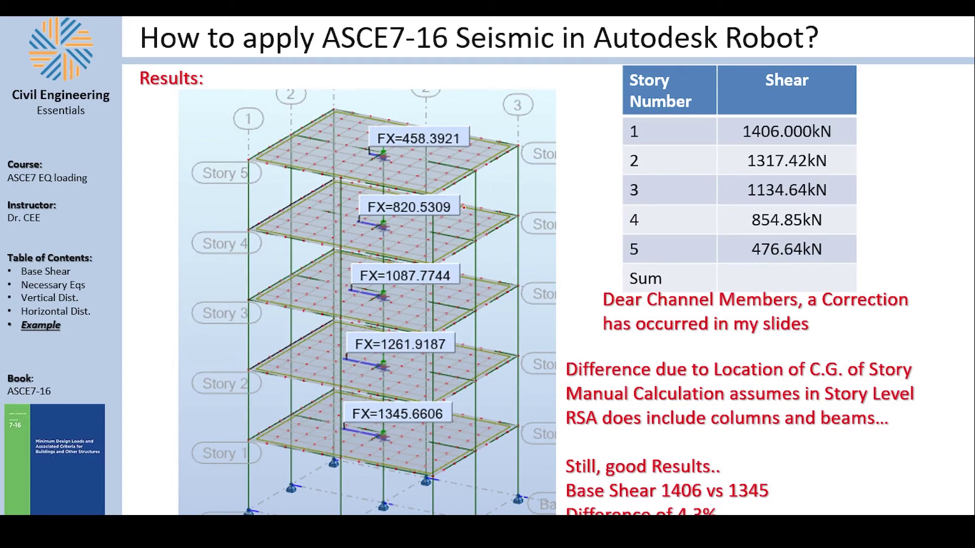
{"action": "left_click_drag", "start_coordinate": [465, 139], "coordinate": [627, 151]}
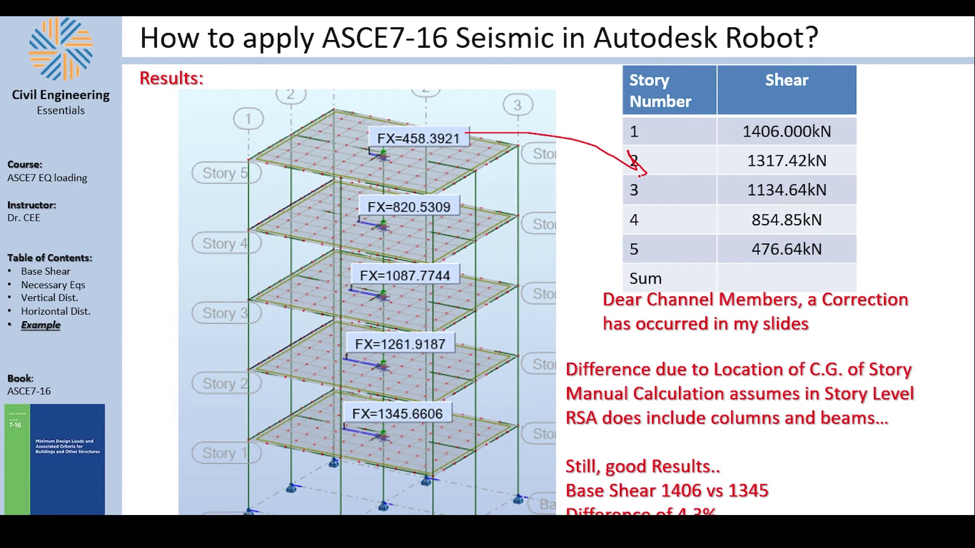
Switch back to Robot Structural Analysis, open the reactions table and check the reaction sums of the DL1 and ASCE 7-16 cases
{"action": "key", "text": "alt+Tab"}
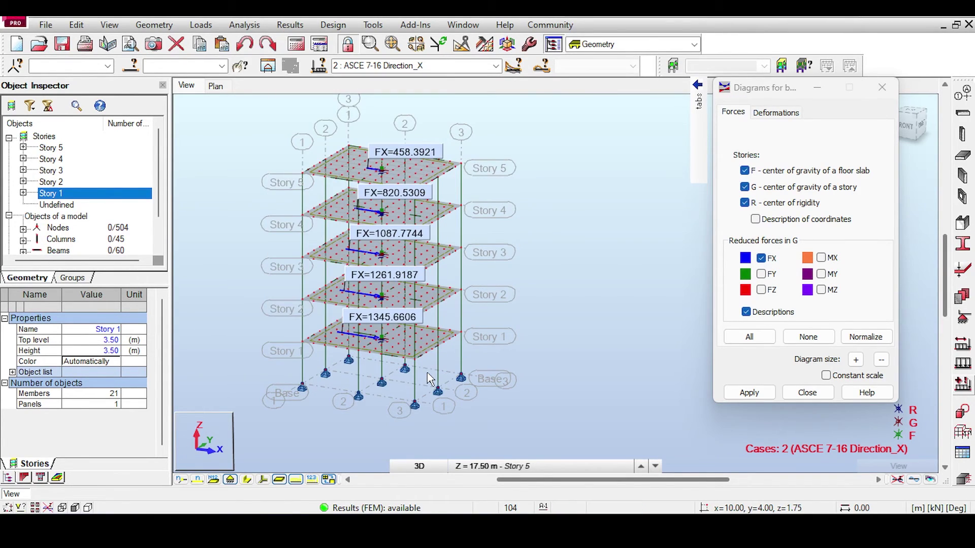
{"action": "left_click", "coordinate": [289, 24]}
{"action": "left_click", "coordinate": [304, 139]}
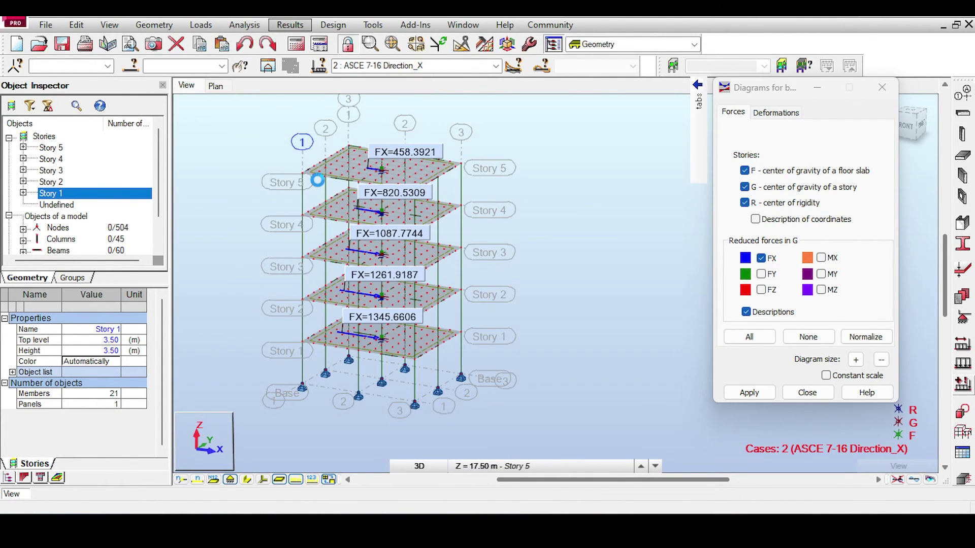
{"action": "scroll", "coordinate": [294, 292], "scroll_direction": "down", "scroll_amount": 20}
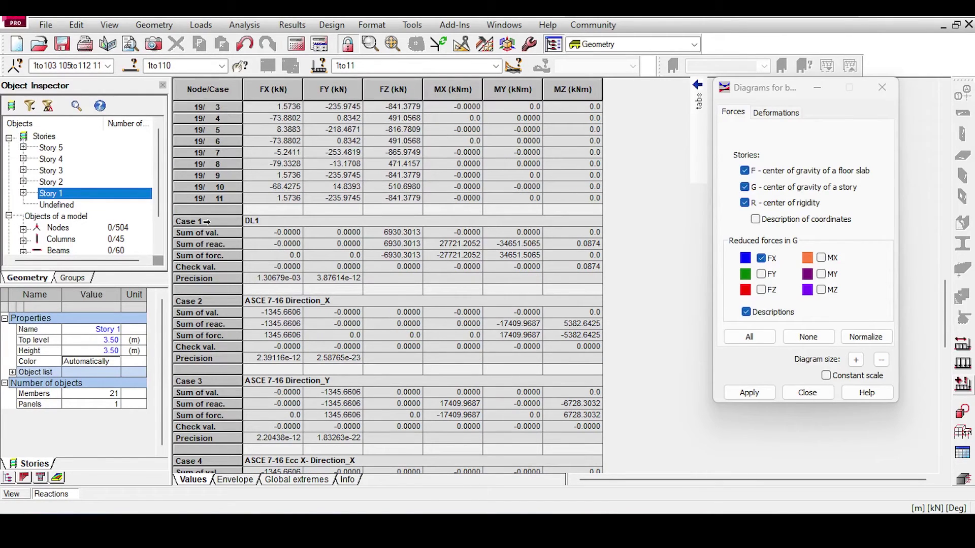
{"action": "left_click", "coordinate": [205, 243]}
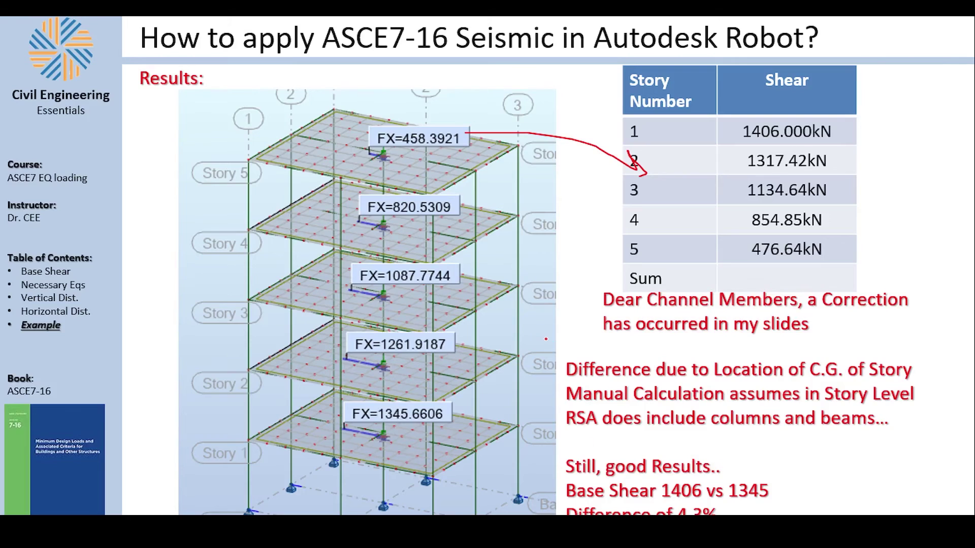
Return to the base shear slide of the presentation and circle the weight 6930.25 in the V calculation
{"action": "key", "text": "Page_Up"}
{"action": "key", "text": "Page_Up"}
{"action": "key", "text": "Page_Up"}
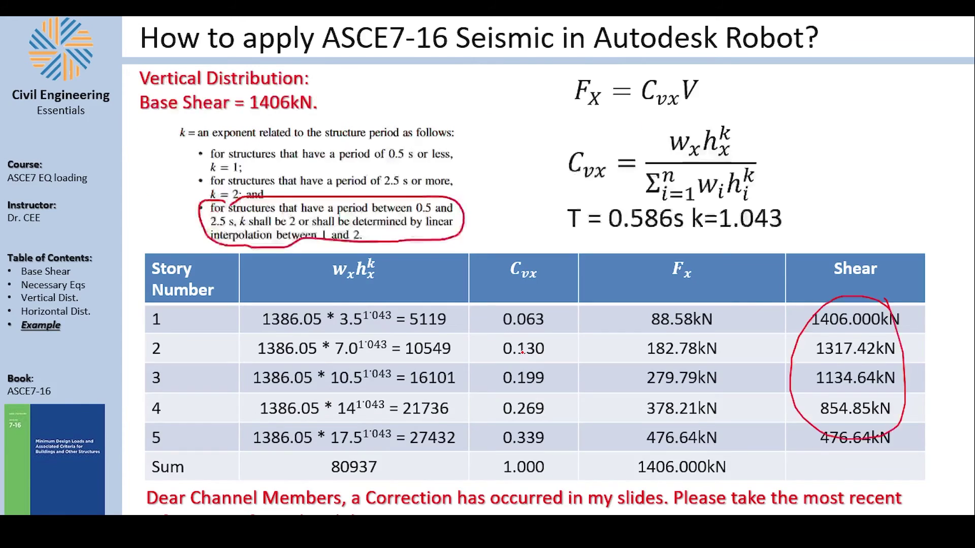
{"action": "key", "text": "Page_Up"}
{"action": "key", "text": "Page_Up"}
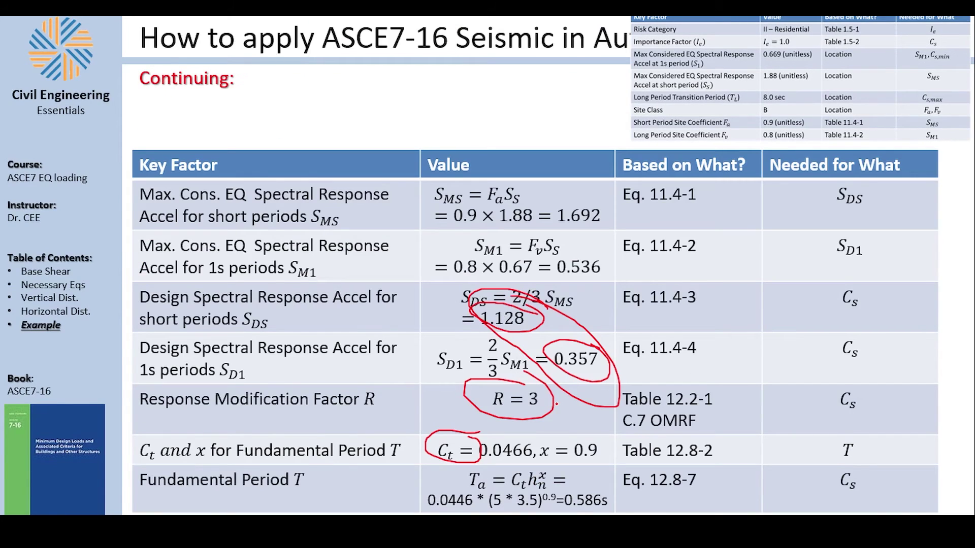
{"action": "key", "text": "Page_Down"}
{"action": "left_click_drag", "start_coordinate": [540, 496], "coordinate": [481, 490]}
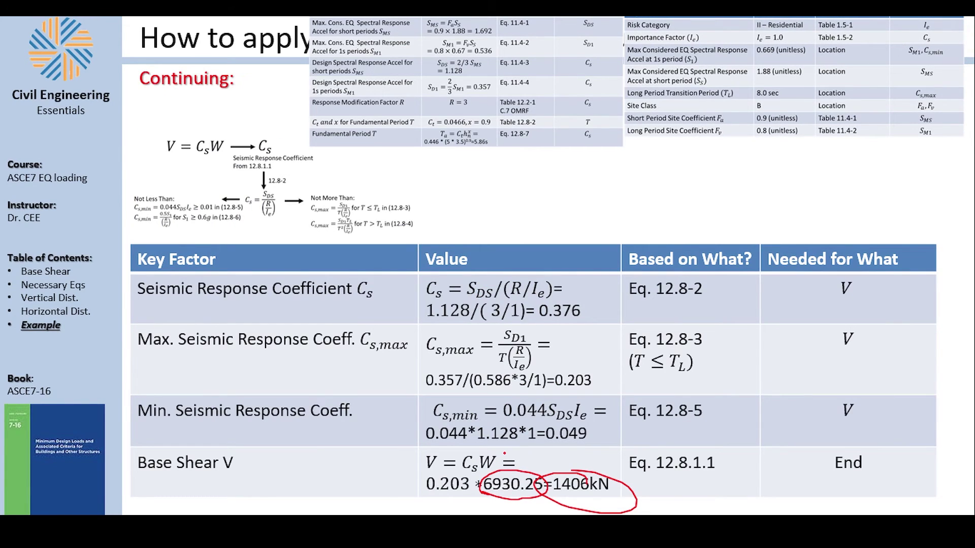
Review the seismic key factor slides, and return to the Direction_X story forces on the Robot Structural Analysis model
{"action": "key", "text": "Page_Up"}
{"action": "key", "text": "Page_Up"}
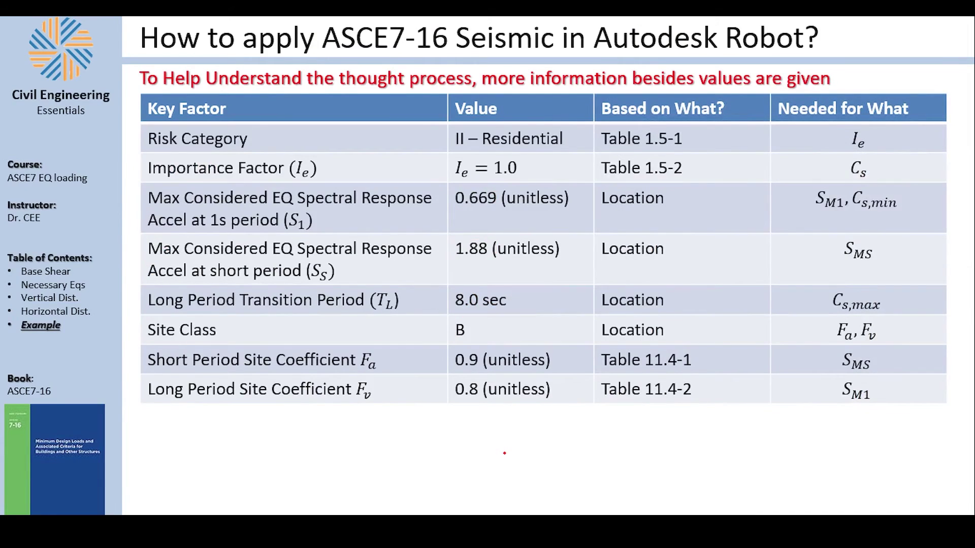
{"action": "key", "text": "Page_Up"}
{"action": "key", "text": "Page_Up"}
{"action": "key", "text": "Page_Down"}
{"action": "key", "text": "Page_Down"}
{"action": "key", "text": "Page_Down"}
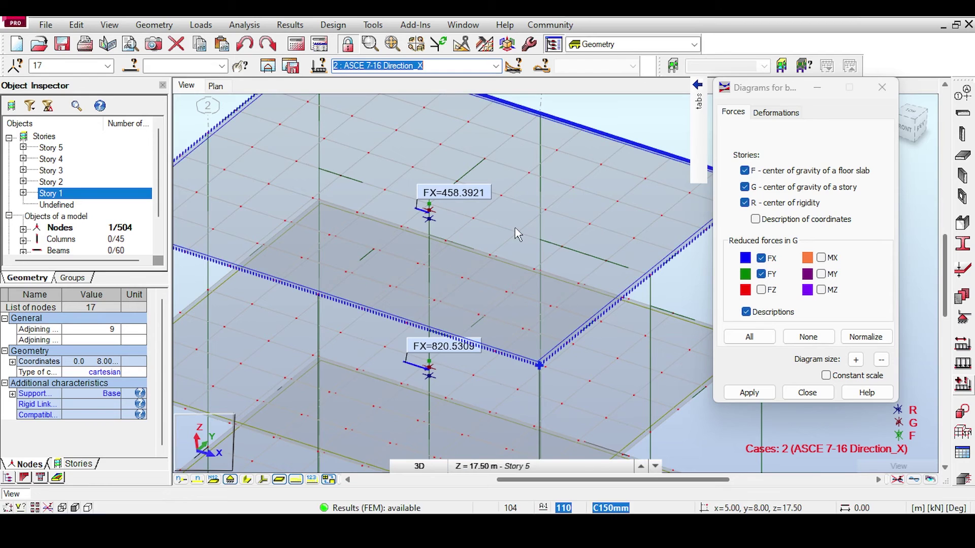
{"action": "scroll", "coordinate": [517, 234], "scroll_direction": "down", "scroll_amount": 5}
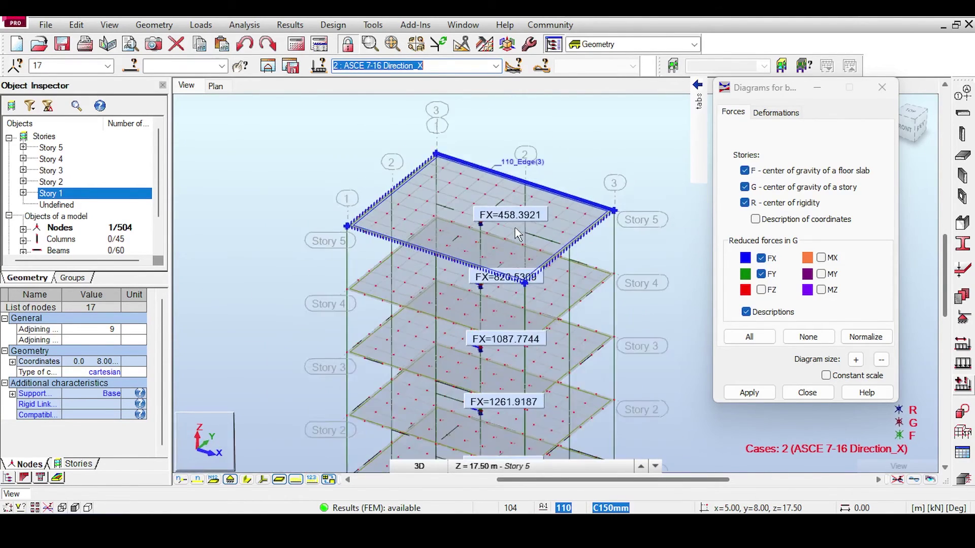
Open the full calculation note, maximize it and highlight the ASCE 7-16 Direction_X case heading
{"action": "scroll", "coordinate": [517, 233], "scroll_direction": "down", "scroll_amount": 3}
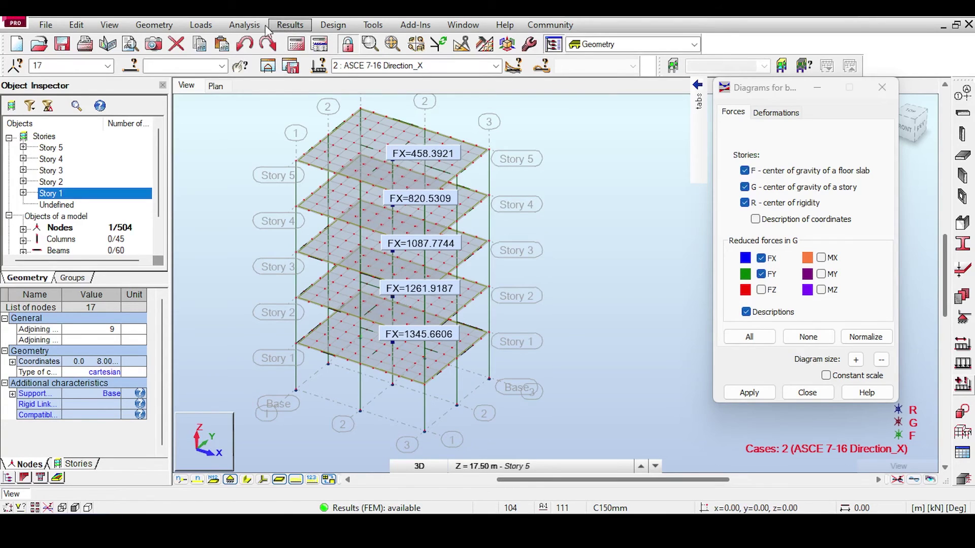
{"action": "left_click", "coordinate": [247, 25]}
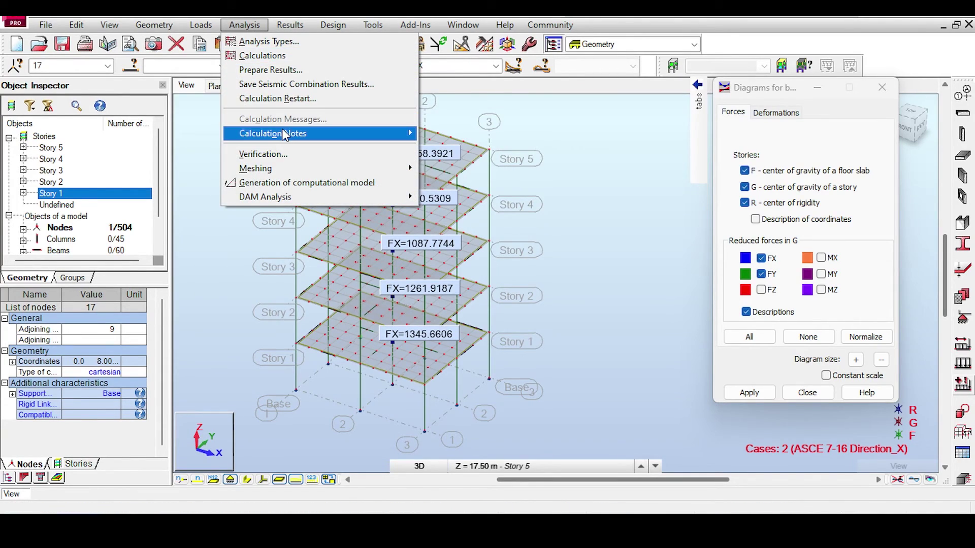
{"action": "mouse_move", "coordinate": [284, 135]}
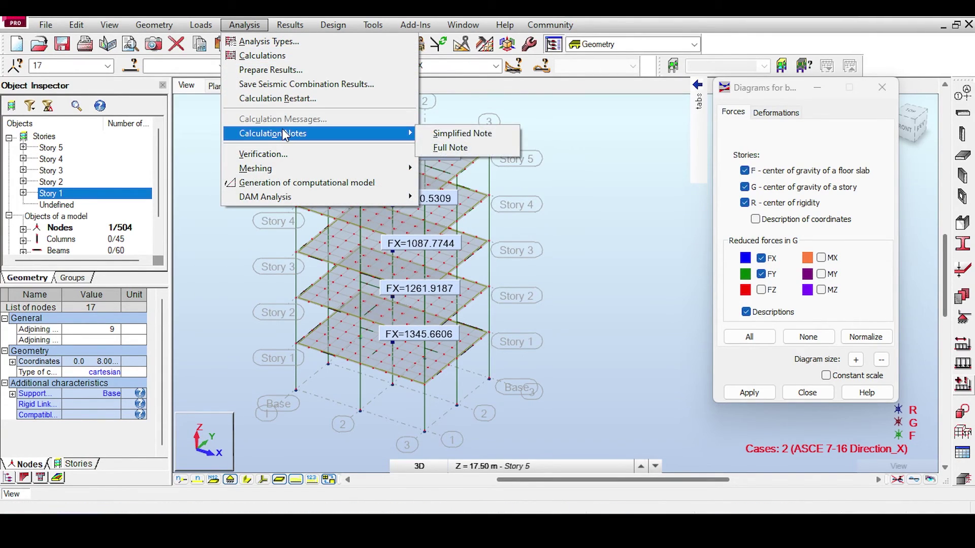
{"action": "left_click", "coordinate": [493, 142]}
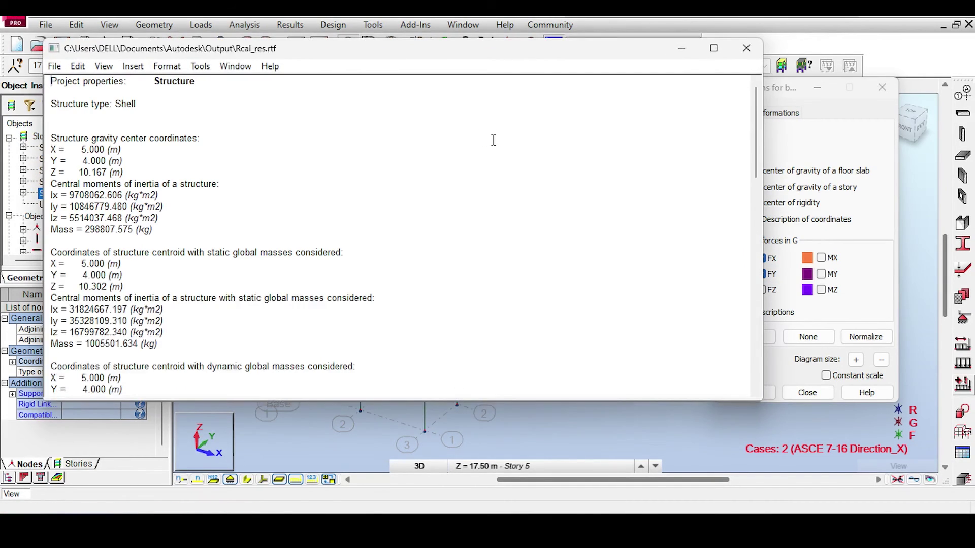
{"action": "double_click", "coordinate": [534, 48]}
{"action": "scroll", "coordinate": [206, 253], "scroll_direction": "down", "scroll_amount": 5}
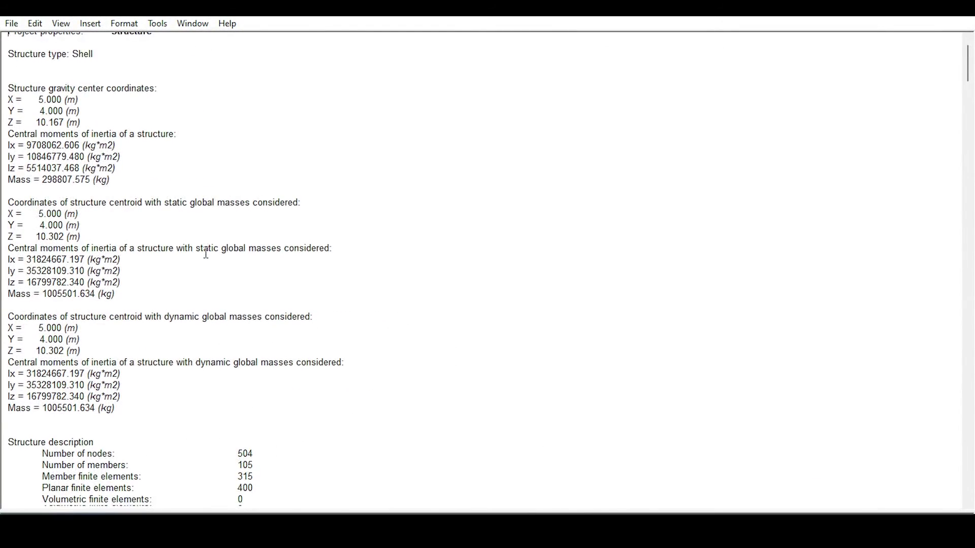
{"action": "scroll", "coordinate": [207, 252], "scroll_direction": "down", "scroll_amount": 10}
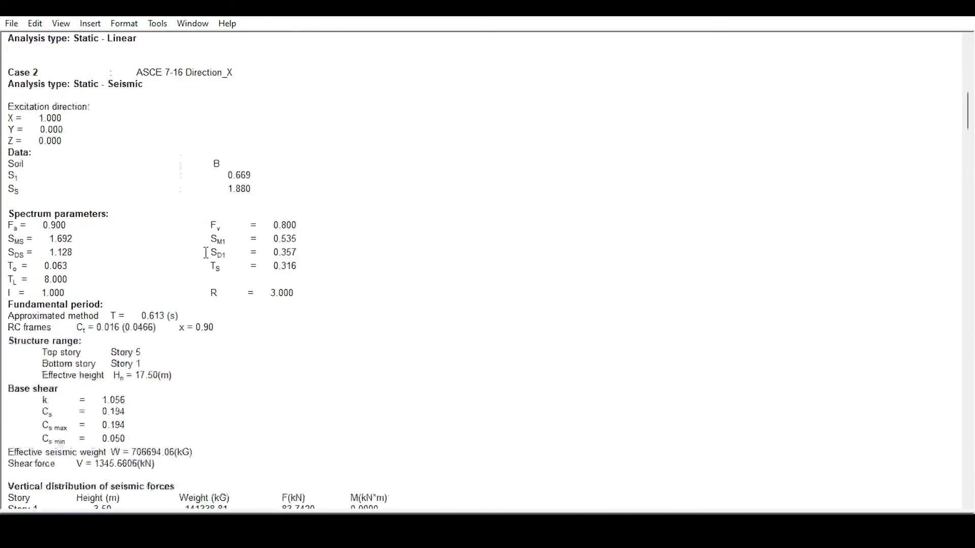
{"action": "scroll", "coordinate": [206, 252], "scroll_direction": "up", "scroll_amount": 3}
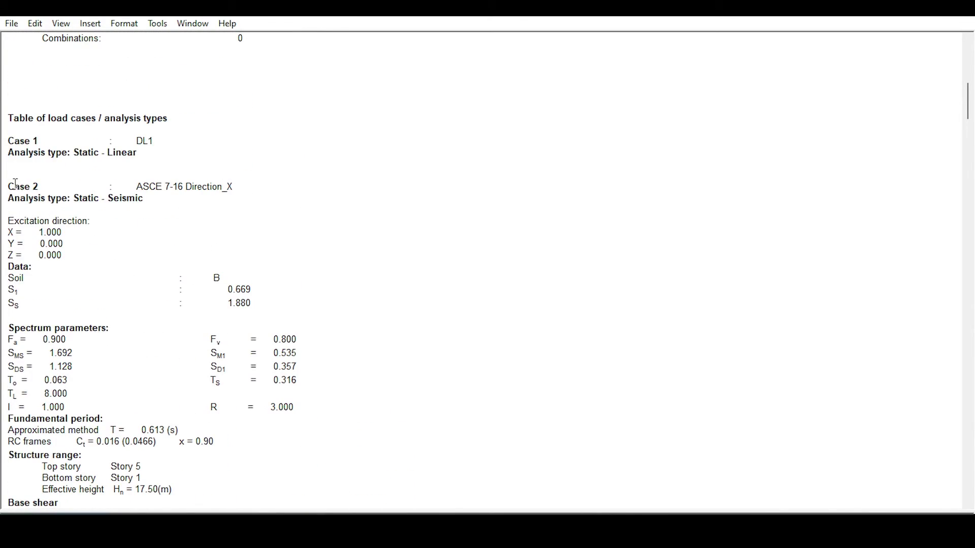
{"action": "left_click_drag", "start_coordinate": [11, 186], "coordinate": [240, 196]}
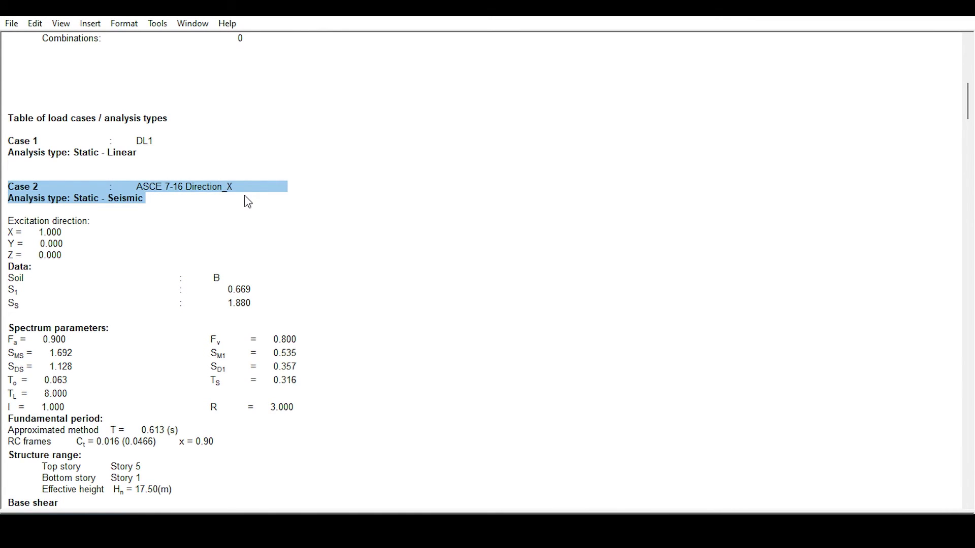
Highlight the excitation direction, the S1 and Ss values and the SMS spectrum parameter of the Direction_X case
{"action": "scroll", "coordinate": [245, 200], "scroll_direction": "down", "scroll_amount": 2}
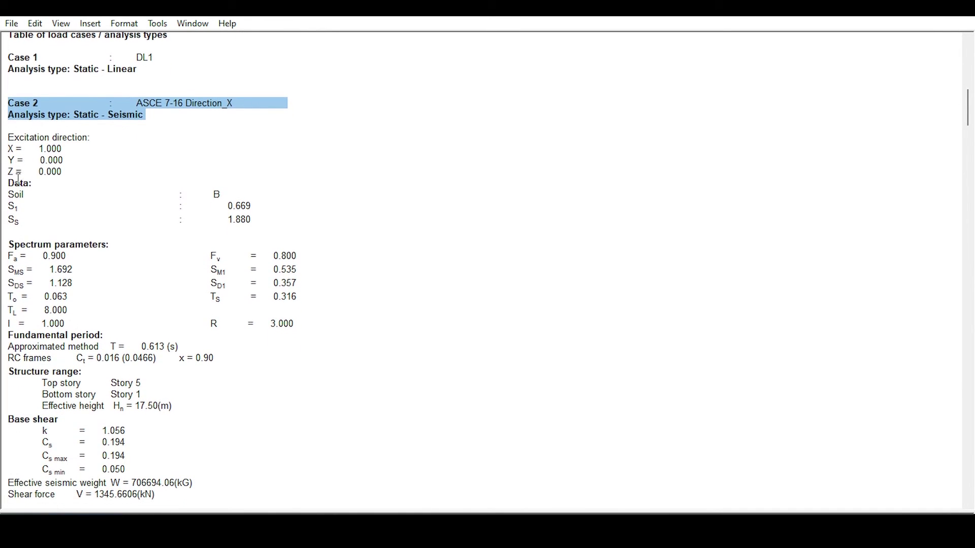
{"action": "scroll", "coordinate": [18, 179], "scroll_direction": "down", "scroll_amount": 1}
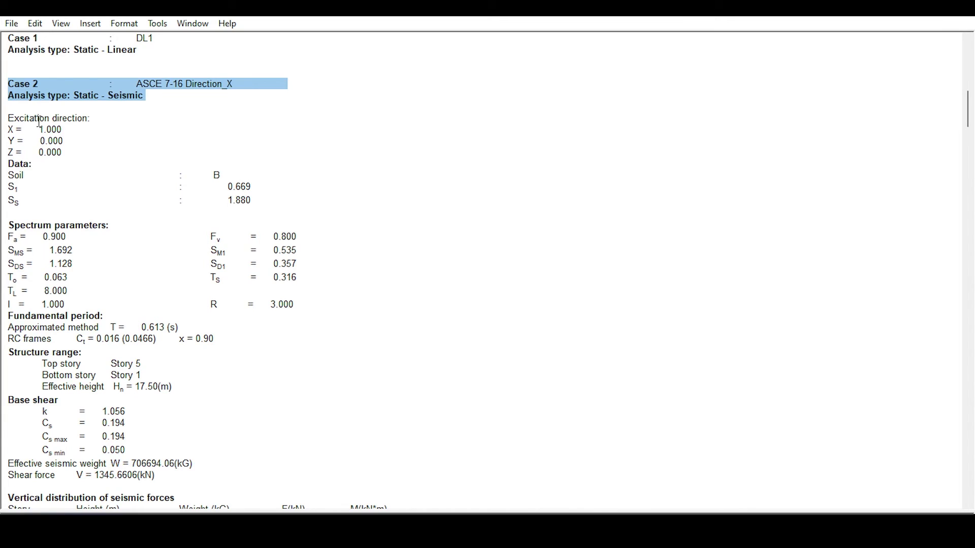
{"action": "left_click_drag", "start_coordinate": [39, 120], "coordinate": [62, 130]}
{"action": "left_click", "coordinate": [62, 130]}
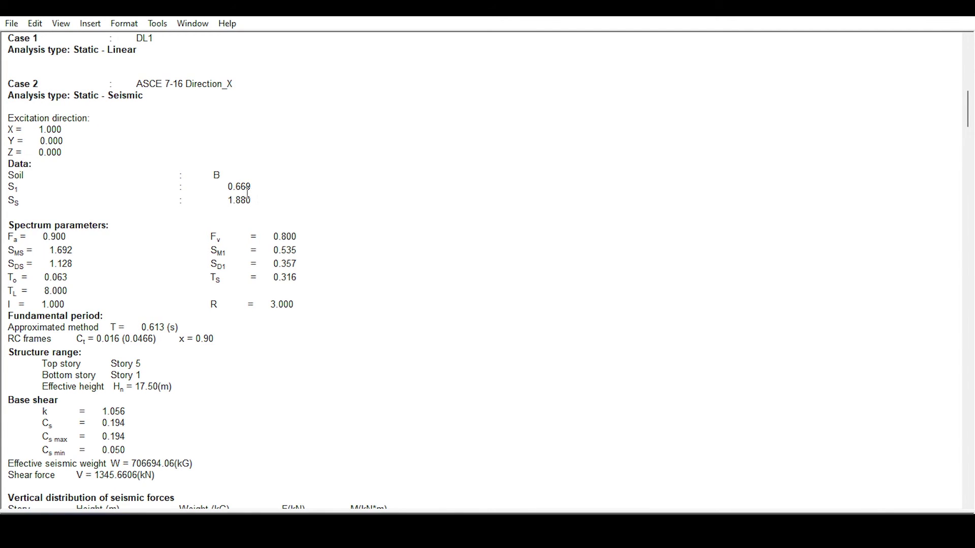
{"action": "left_click_drag", "start_coordinate": [230, 189], "coordinate": [248, 201]}
{"action": "scroll", "coordinate": [45, 195], "scroll_direction": "down", "scroll_amount": 2}
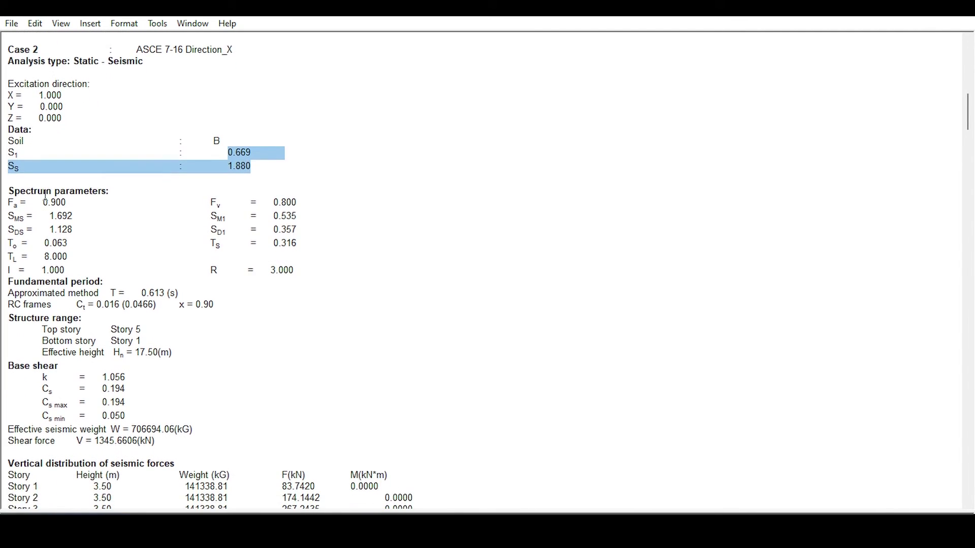
{"action": "left_click_drag", "start_coordinate": [46, 202], "coordinate": [77, 217]}
{"action": "left_click", "coordinate": [74, 230]}
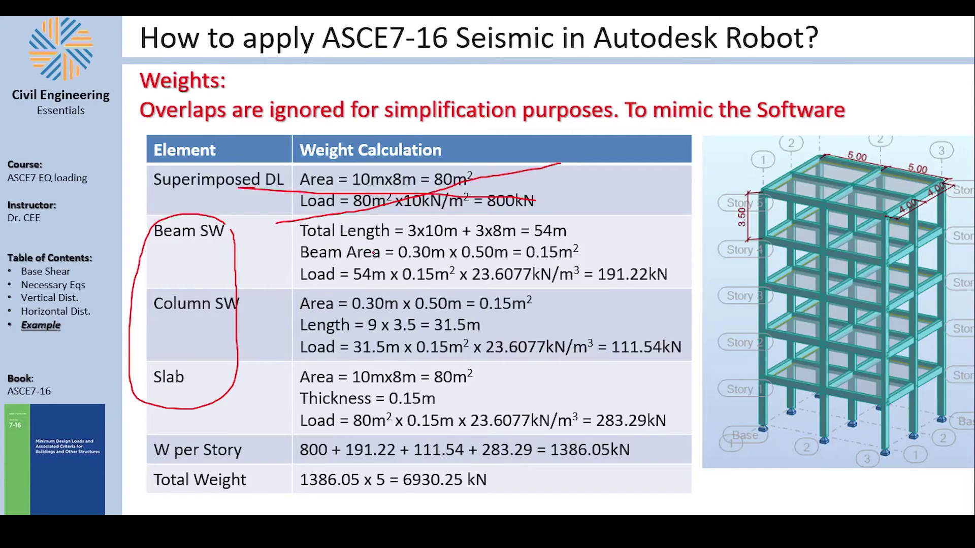
Switch to the presentation and advance from the weights slide past the usgs.gov data slide
{"action": "key", "text": "Right"}
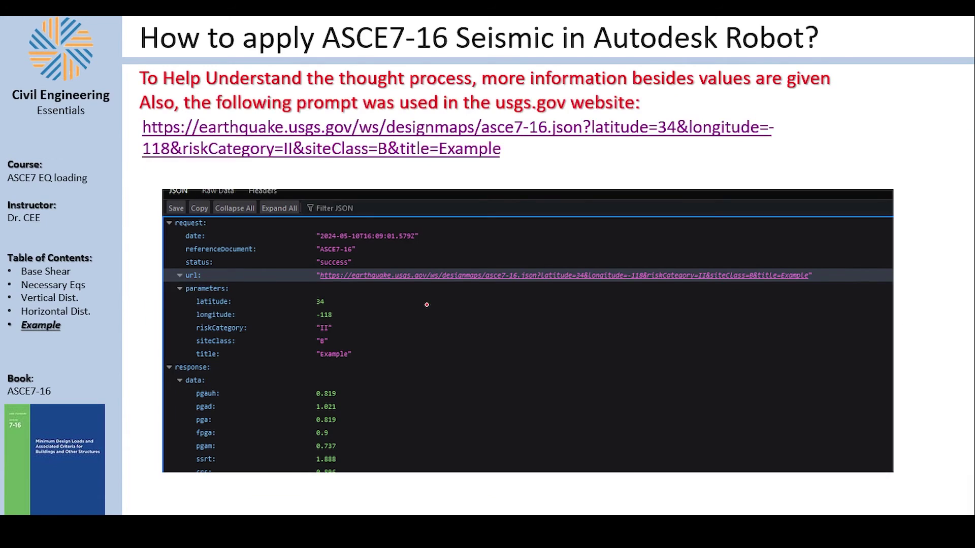
{"action": "key", "text": "Right"}
{"action": "key", "text": "Right"}
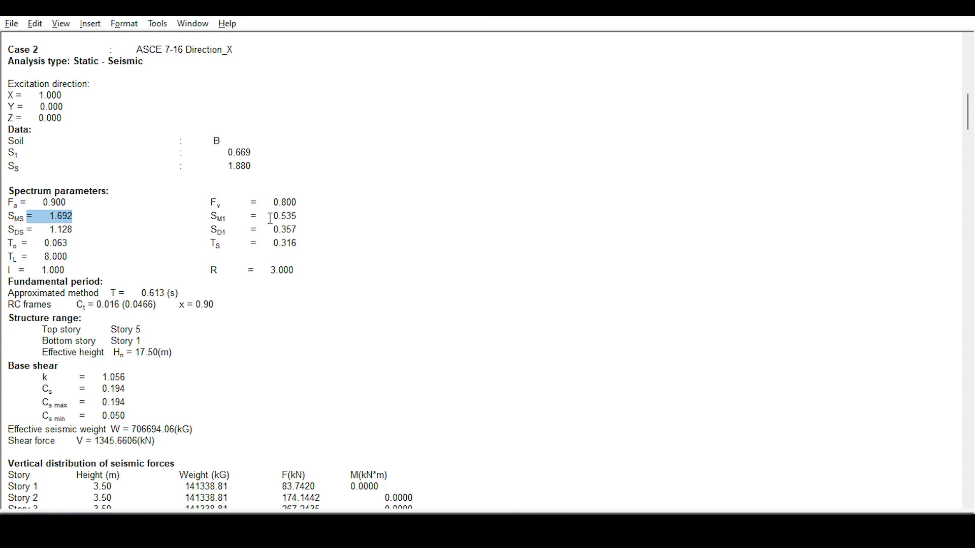
Return to the calculation note and highlight SM1, the approximate fundamental period T and the RC frame exponent x
{"action": "left_click_drag", "start_coordinate": [251, 216], "coordinate": [292, 213]}
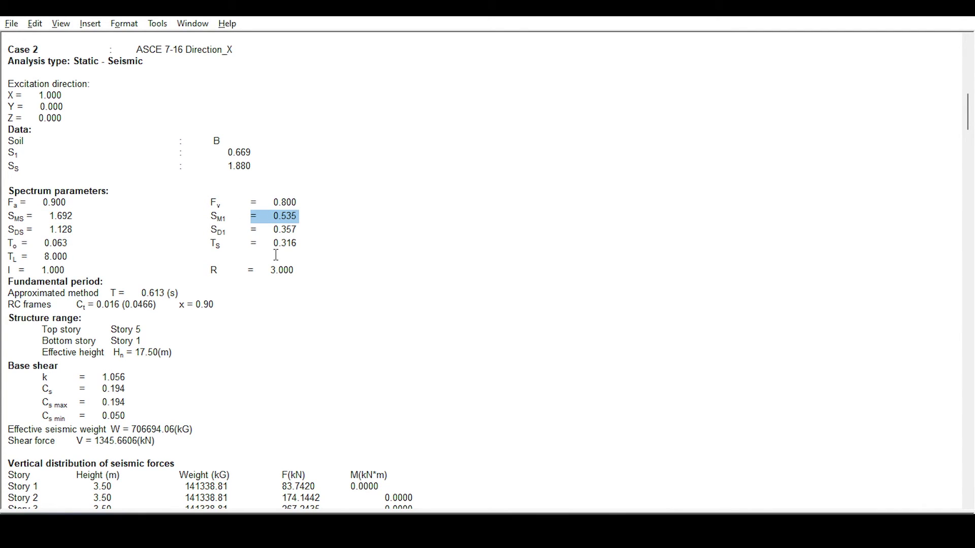
{"action": "left_click_drag", "start_coordinate": [119, 295], "coordinate": [188, 297]}
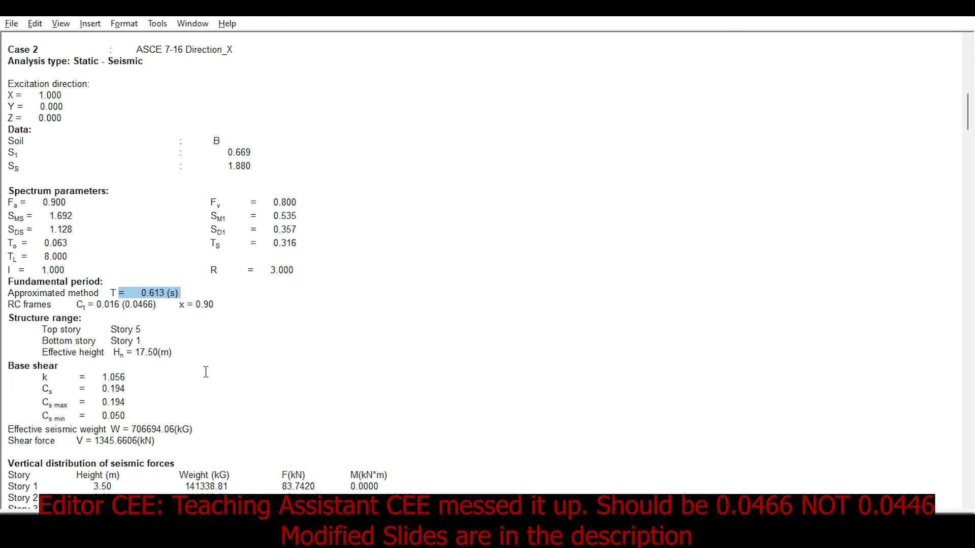
{"action": "left_click_drag", "start_coordinate": [125, 305], "coordinate": [220, 309]}
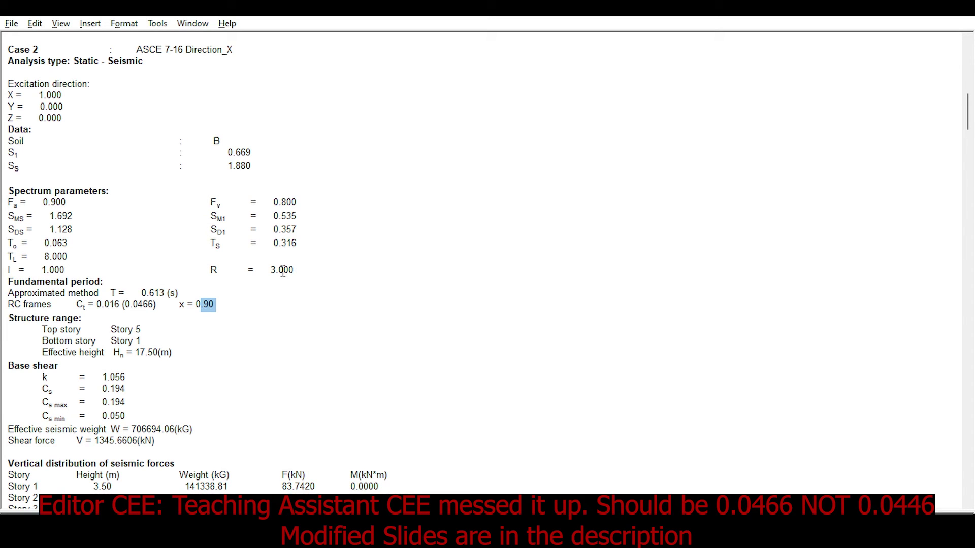
Highlight the k value in the calculation note and mark k=1.043 on the presentation's vertical distribution slide
{"action": "scroll", "coordinate": [41, 338], "scroll_direction": "down", "scroll_amount": 2}
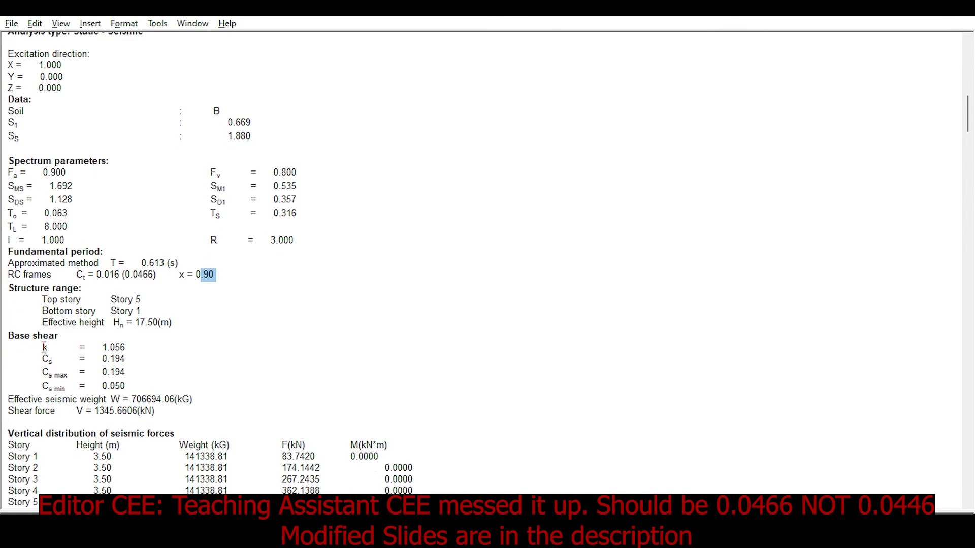
{"action": "left_click", "coordinate": [122, 344]}
{"action": "left_click_drag", "start_coordinate": [128, 343], "coordinate": [103, 343]}
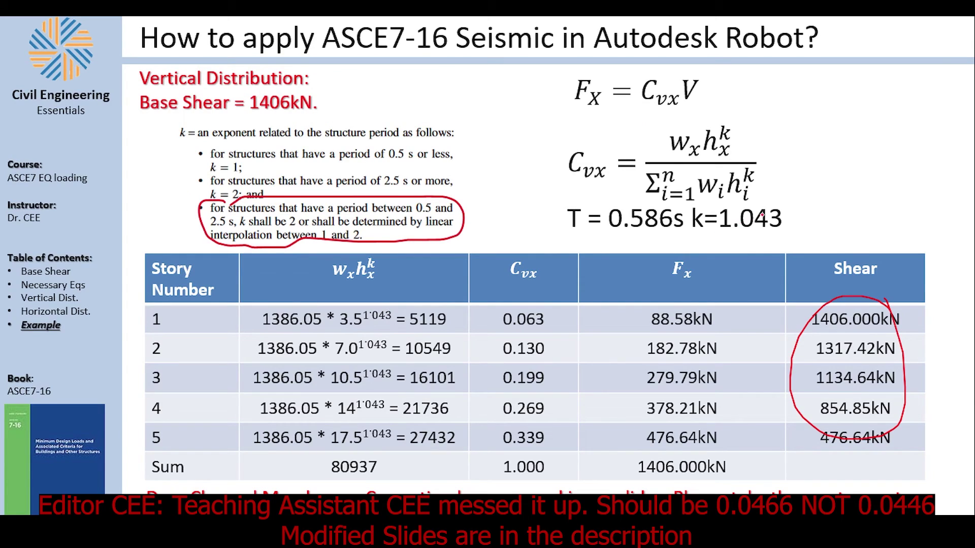
{"action": "mouse_move", "coordinate": [762, 215]}
{"action": "left_mouse_down"}
{"action": "mouse_move", "coordinate": [685, 233]}
{"action": "mouse_move", "coordinate": [812, 203]}
{"action": "left_mouse_up"}
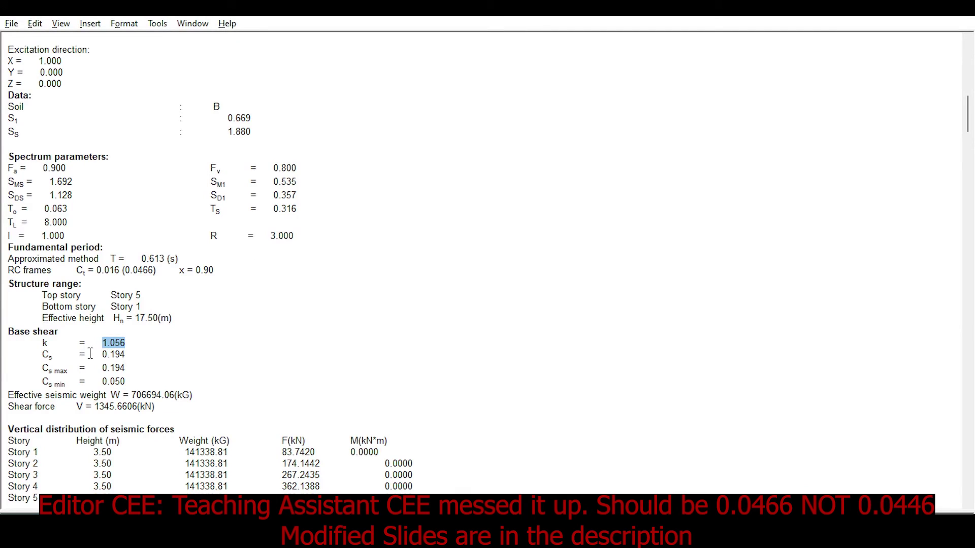
Highlight Cs in the calculation note and mark 0.203 in the V equation on the base shear slide
{"action": "left_click", "coordinate": [132, 343]}
{"action": "double_click", "coordinate": [118, 354]}
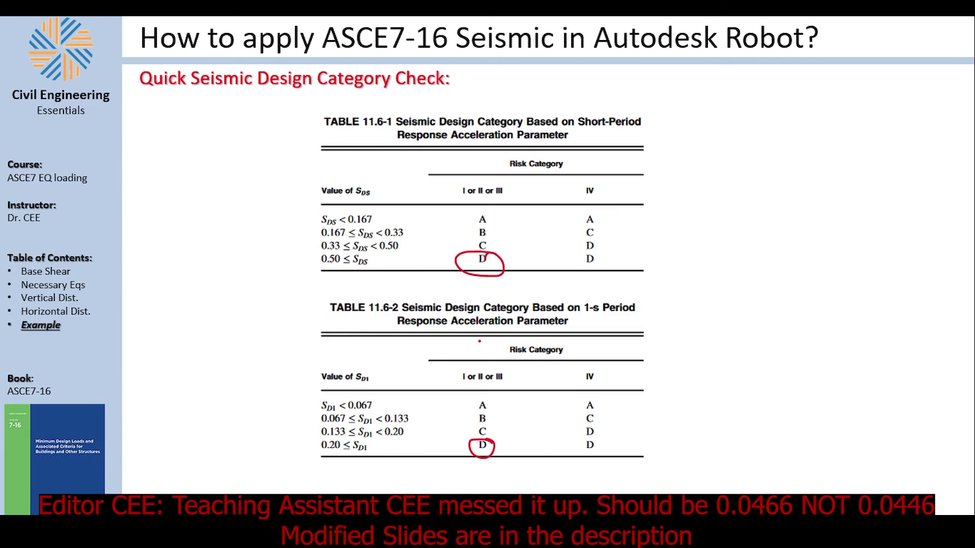
{"action": "key", "text": "Right"}
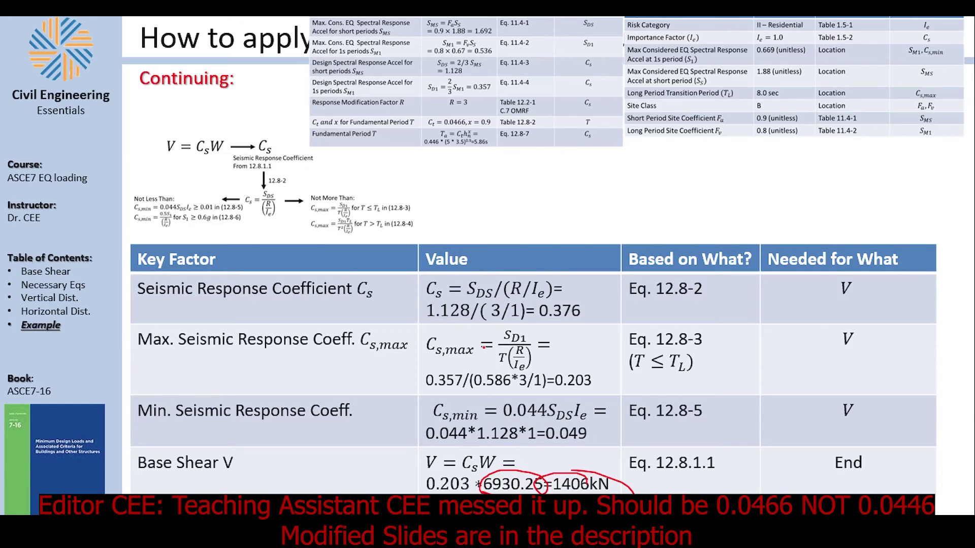
{"action": "left_click_drag", "start_coordinate": [472, 469], "coordinate": [437, 494]}
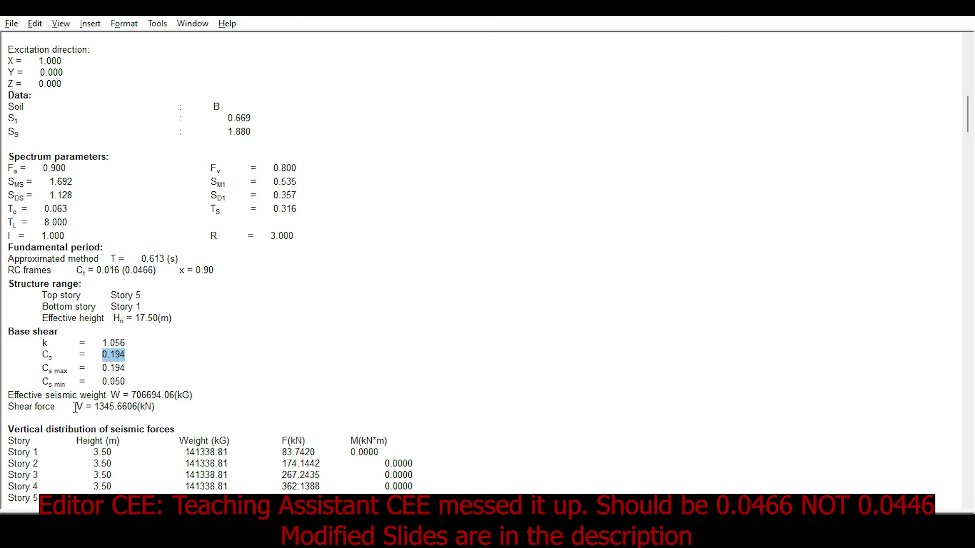
Highlight the shear force V and the story forces in the vertical distribution table of the Direction_X case
{"action": "left_click_drag", "start_coordinate": [75, 407], "coordinate": [157, 407]}
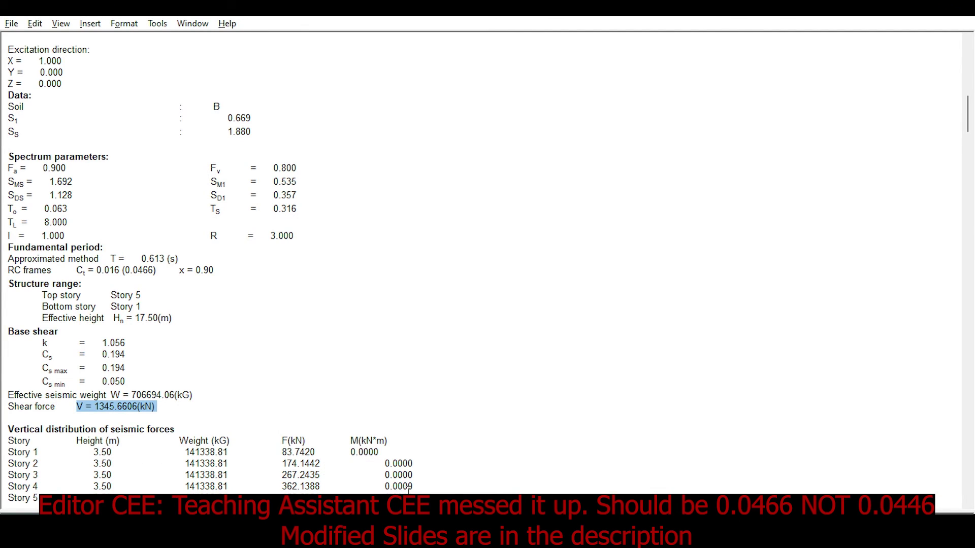
{"action": "left_click_drag", "start_coordinate": [409, 489], "coordinate": [16, 443]}
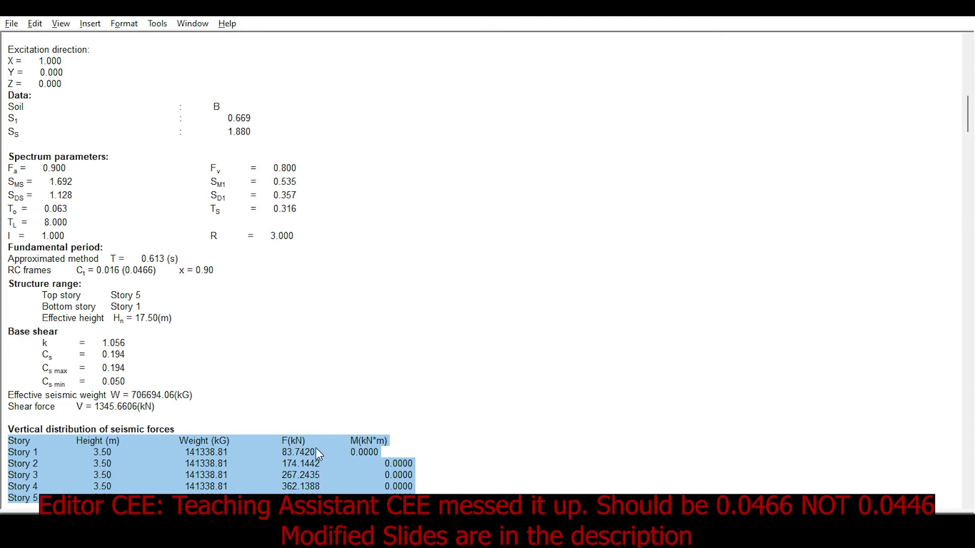
{"action": "left_click", "coordinate": [316, 449]}
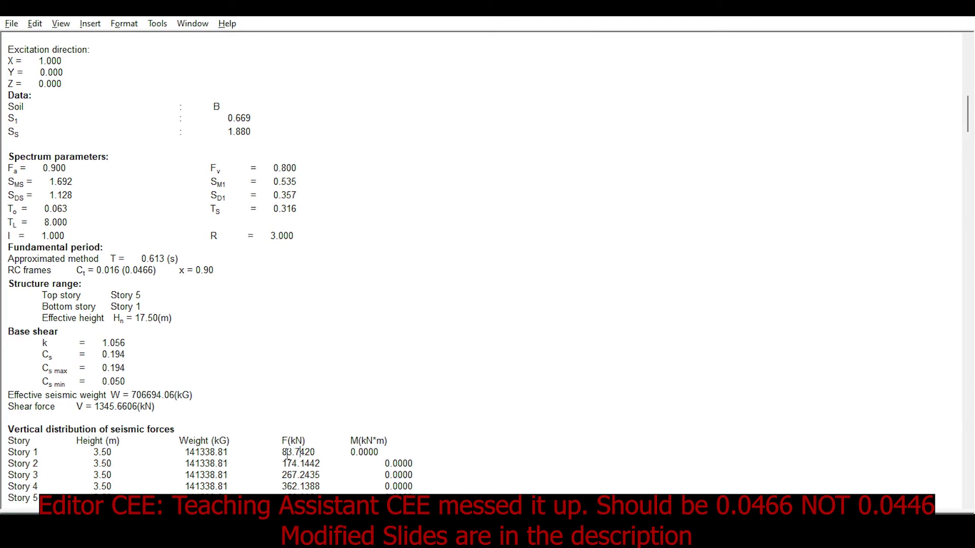
{"action": "double_click", "coordinate": [299, 452]}
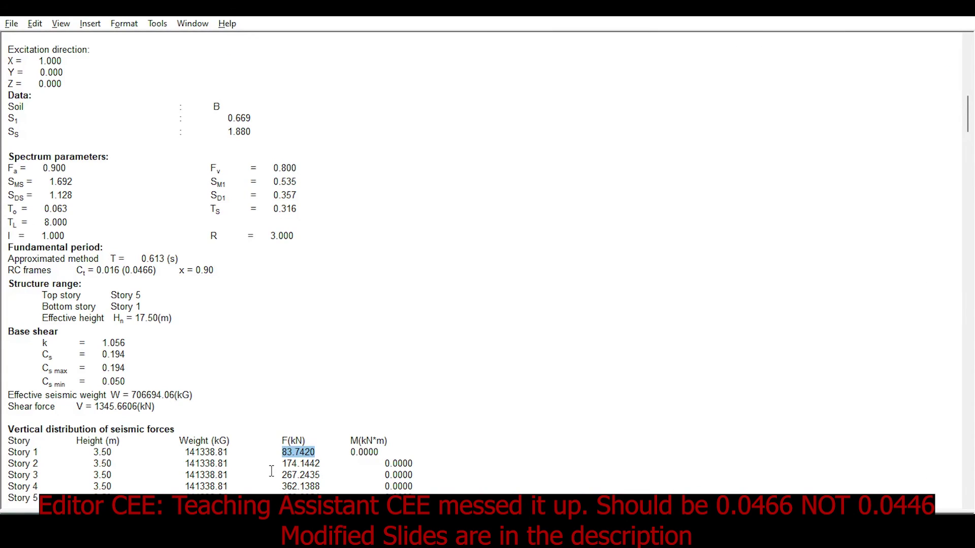
{"action": "double_click", "coordinate": [300, 463]}
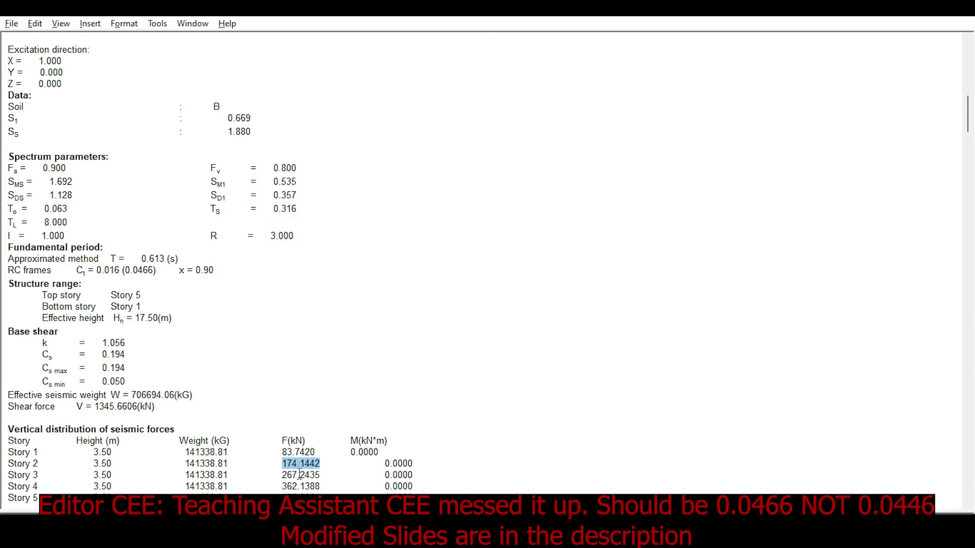
{"action": "left_click", "coordinate": [299, 470]}
{"action": "left_click_drag", "start_coordinate": [8, 448], "coordinate": [328, 492]}
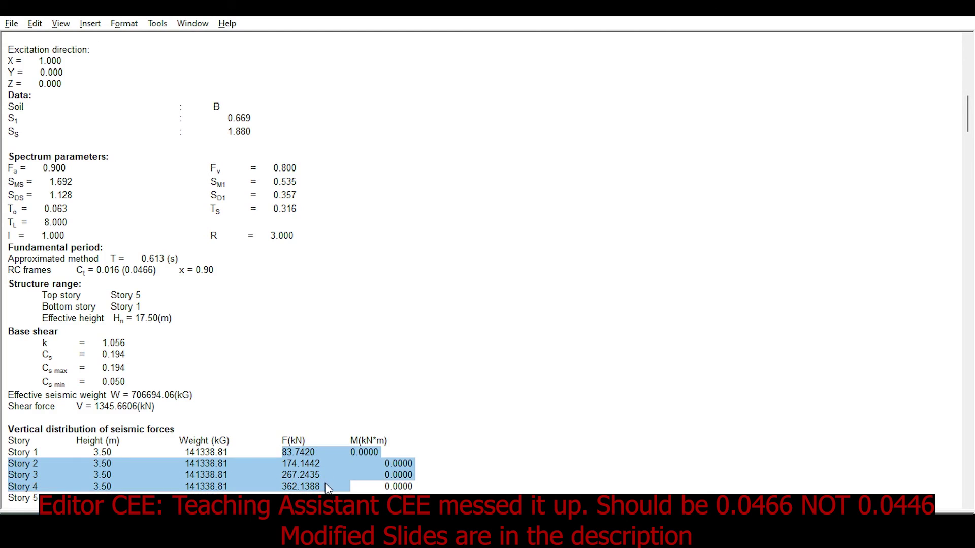
{"action": "left_click", "coordinate": [328, 492]}
Review the ASCE 7-16 Direction_Y case in the calculation note, and close the note
{"action": "scroll", "coordinate": [311, 467], "scroll_direction": "down", "scroll_amount": 10}
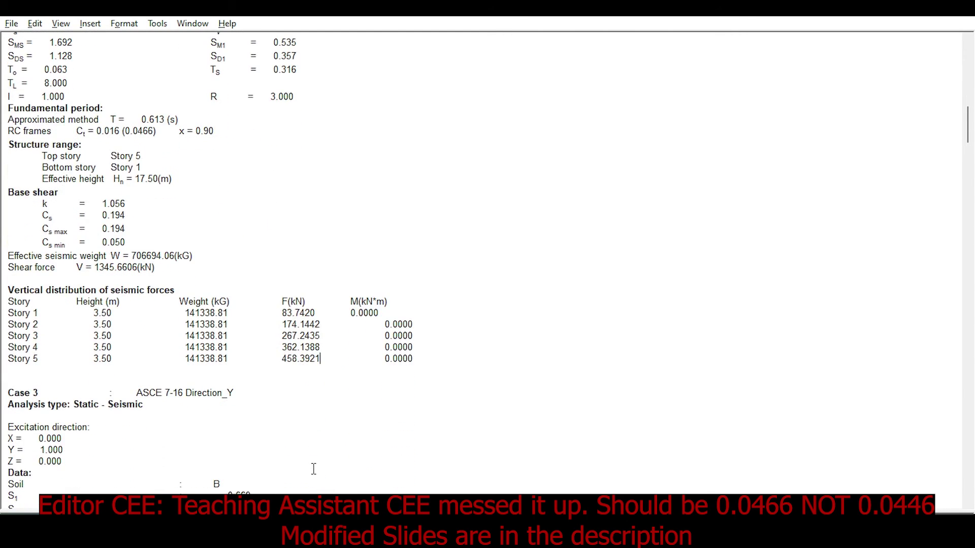
{"action": "scroll", "coordinate": [314, 469], "scroll_direction": "down", "scroll_amount": 5}
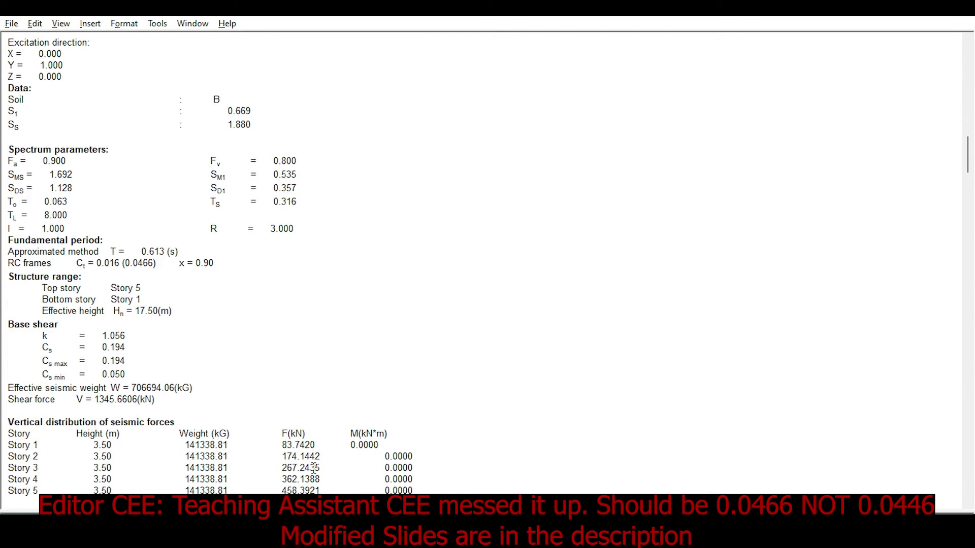
{"action": "scroll", "coordinate": [313, 468], "scroll_direction": "up", "scroll_amount": 14}
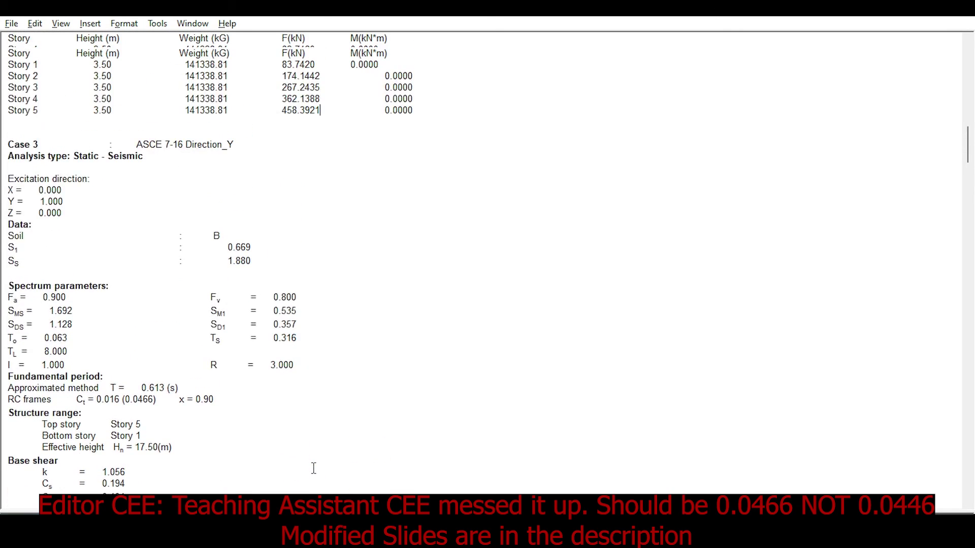
{"action": "left_click", "coordinate": [961, 21]}
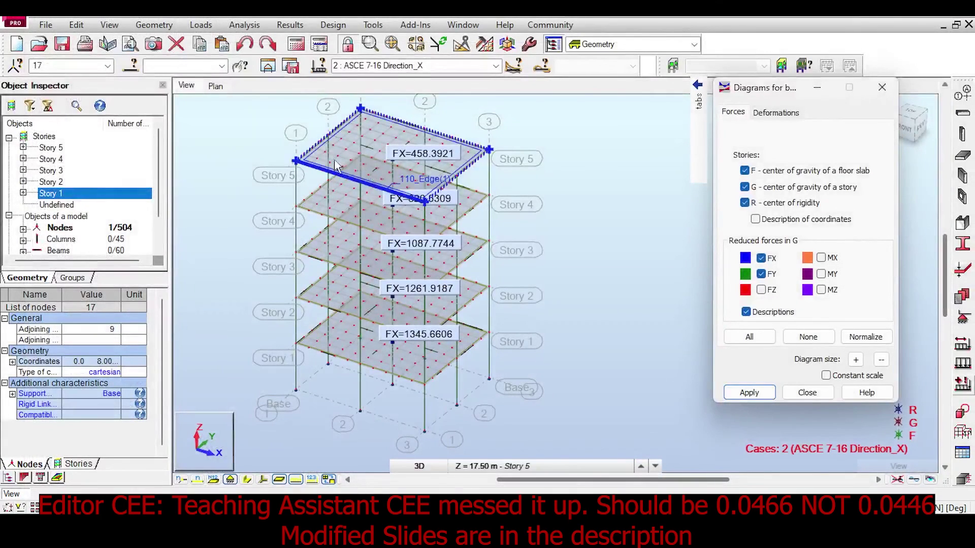
Open the full calculation note again from the model
{"action": "left_click", "coordinate": [288, 25]}
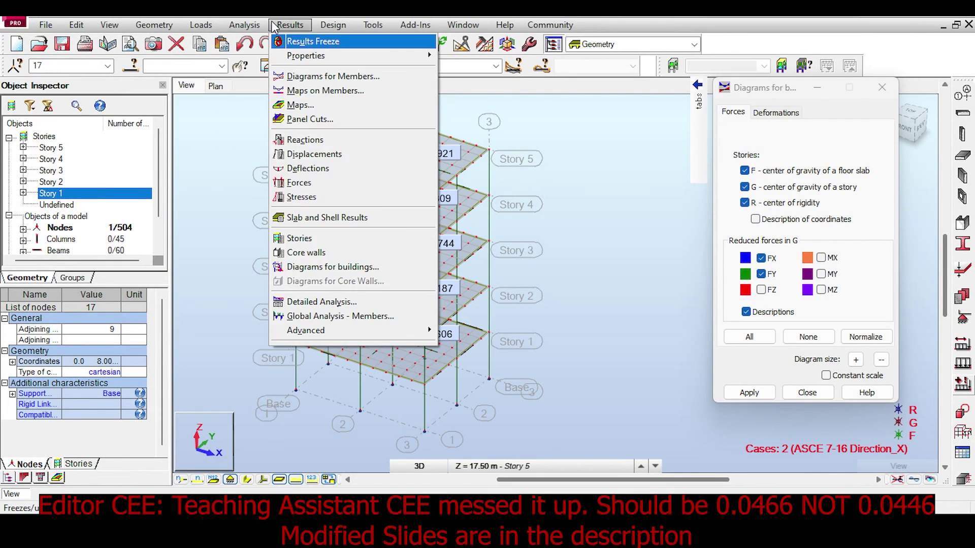
{"action": "mouse_move", "coordinate": [260, 135]}
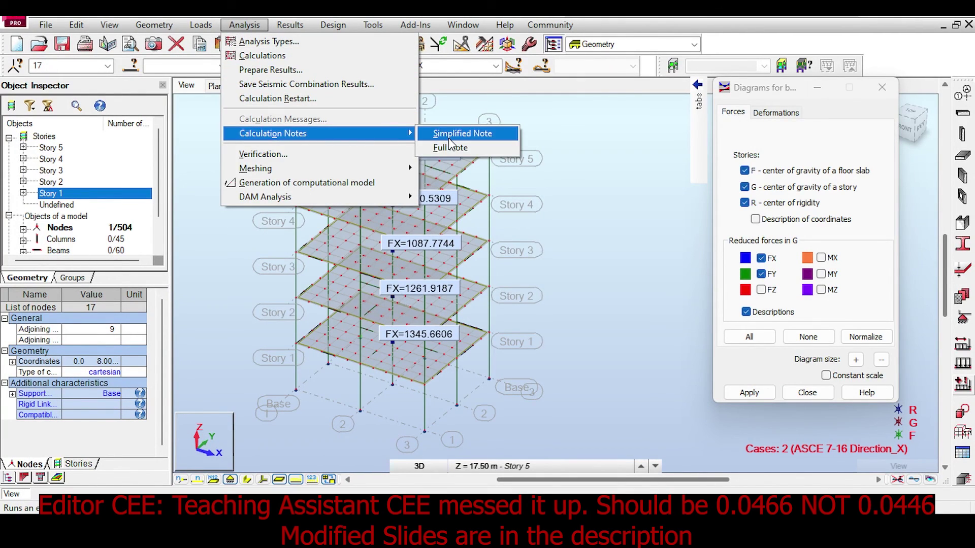
{"action": "left_click", "coordinate": [447, 147]}
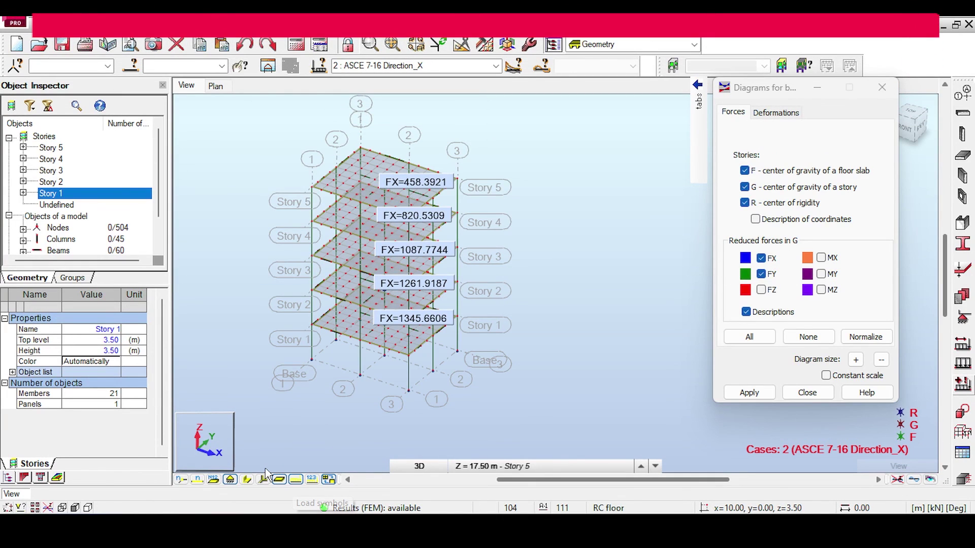
Display the section shapes on the frame model and close the building diagrams dialog
{"action": "left_click", "coordinate": [247, 479]}
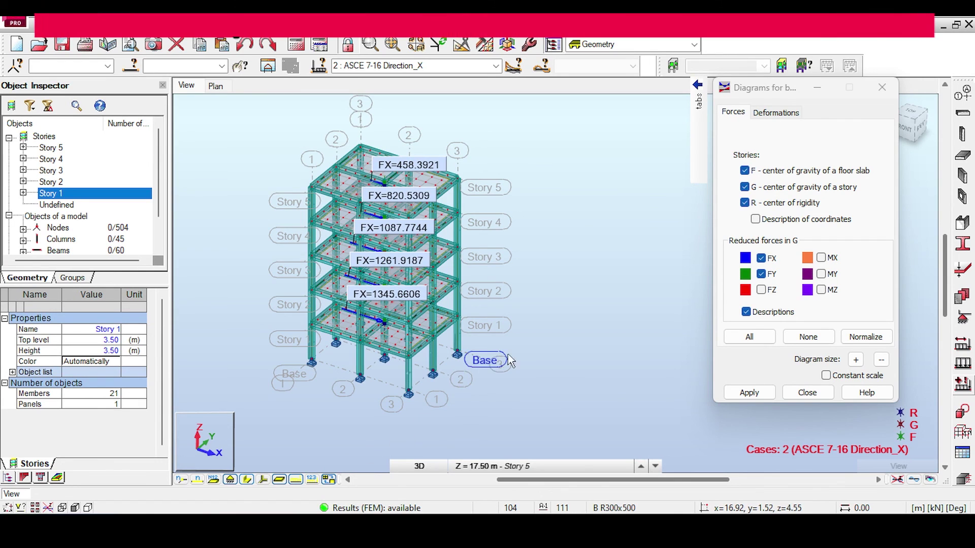
{"action": "left_click", "coordinate": [807, 392]}
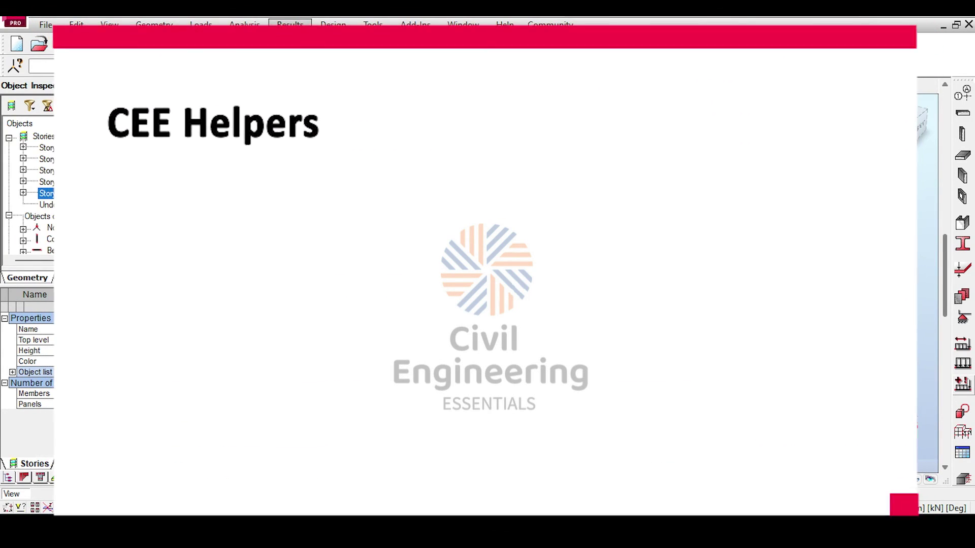